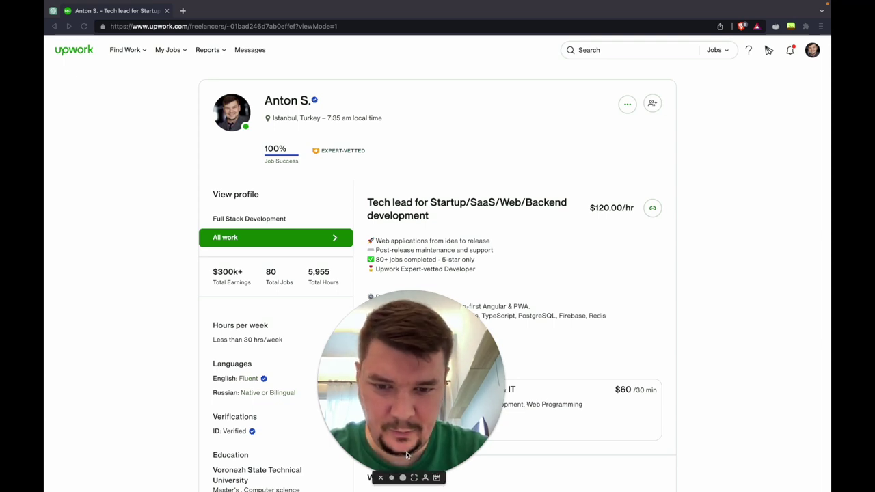
click(390, 484)
drag(374, 449, 458, 449)
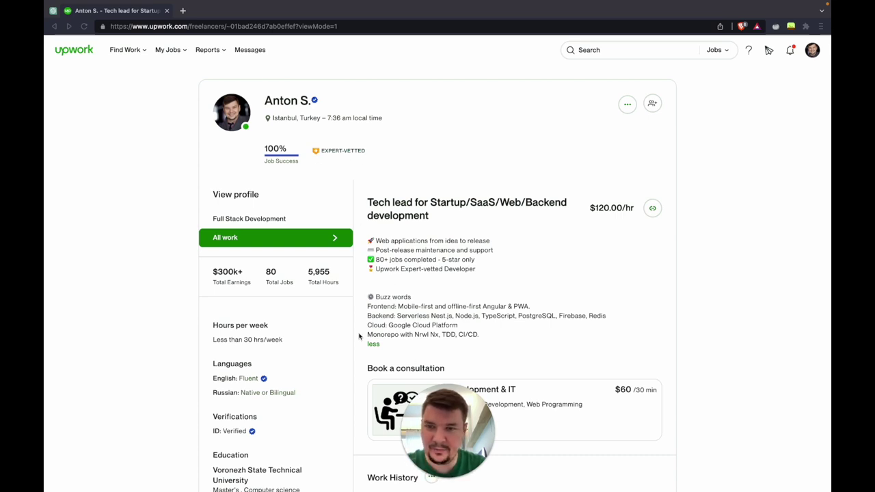
Review the freelancer profile from the overview through work history, portfolio, skills and employment history, and return to its beginning
scroll(360, 334, down, 2)
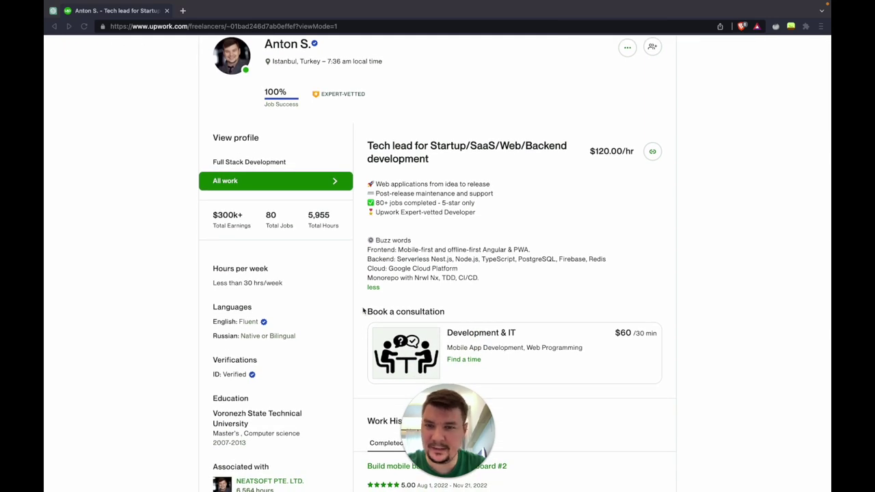
scroll(363, 311, down, 5)
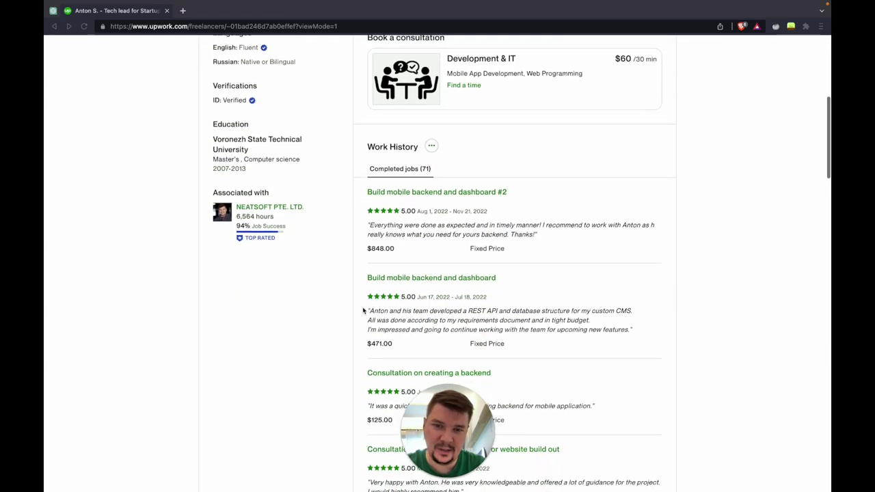
scroll(363, 310, down, 2)
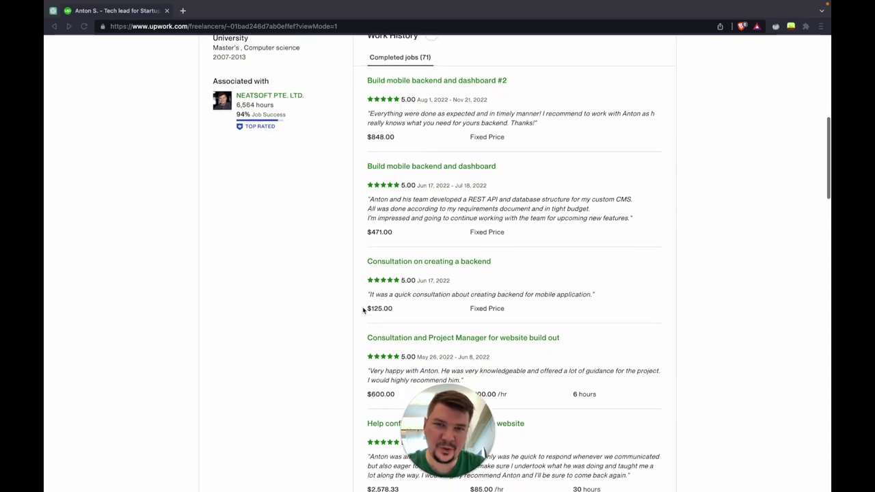
scroll(360, 325, down, 2)
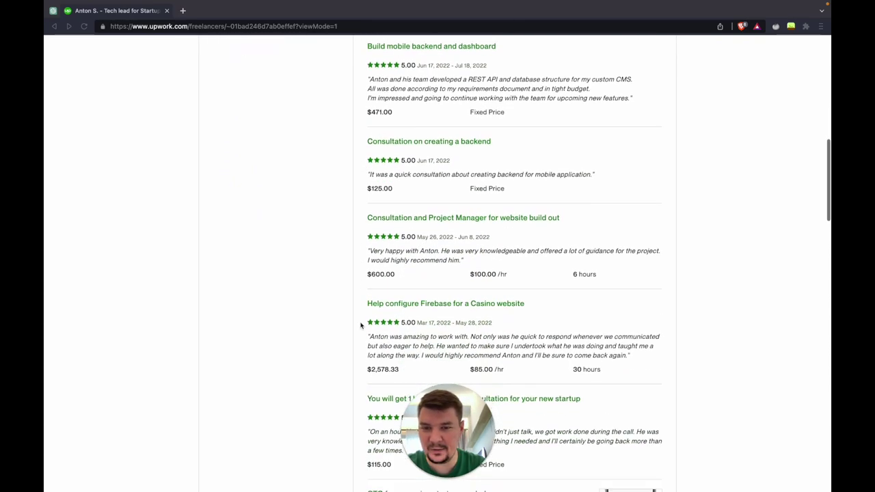
scroll(360, 325, down, 7)
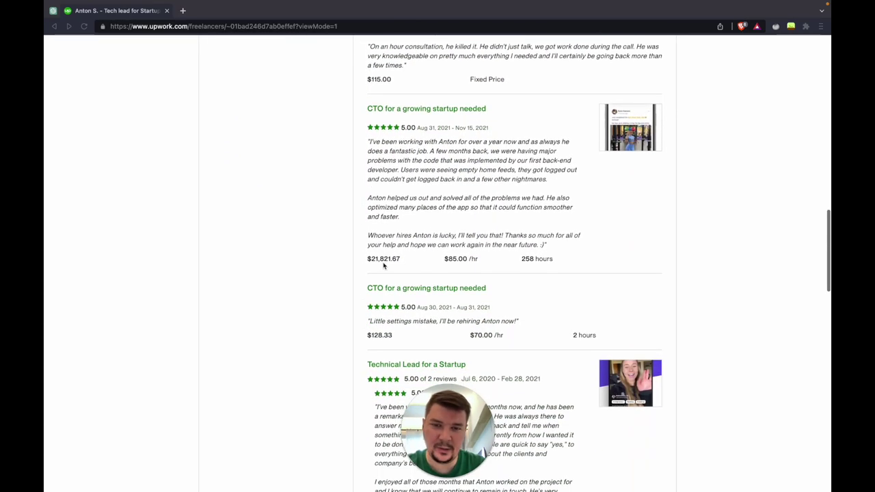
scroll(350, 355, down, 4)
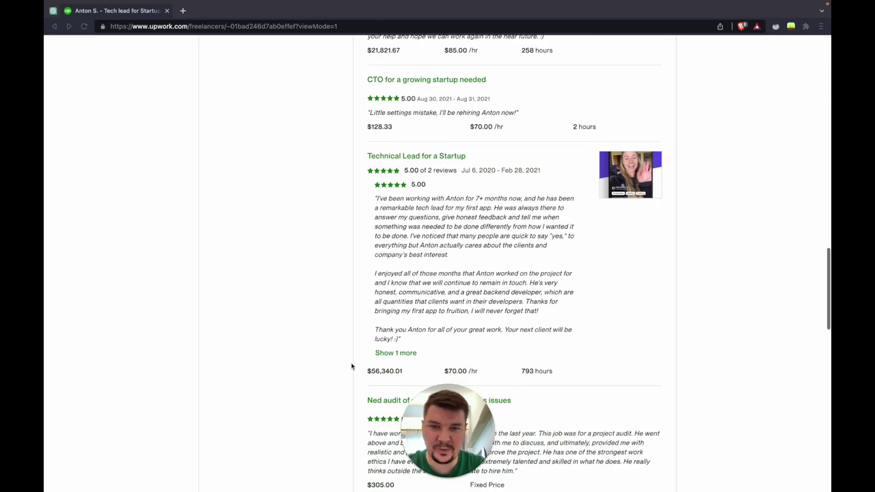
scroll(366, 283, down, 2)
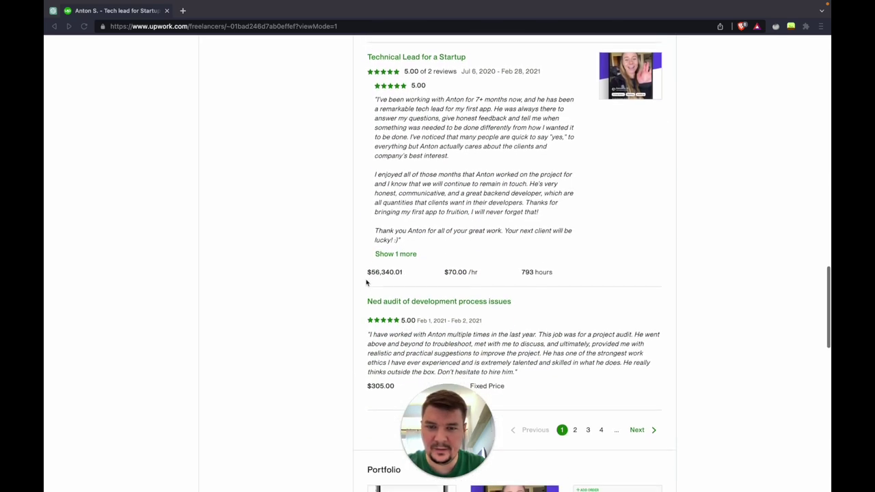
scroll(365, 283, down, 1)
scroll(416, 172, down, 7)
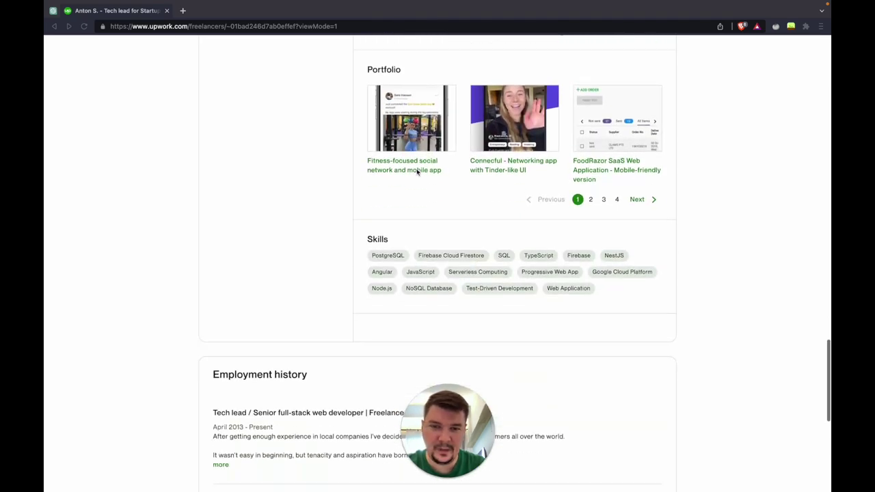
scroll(416, 172, down, 8)
scroll(308, 337, up, 20)
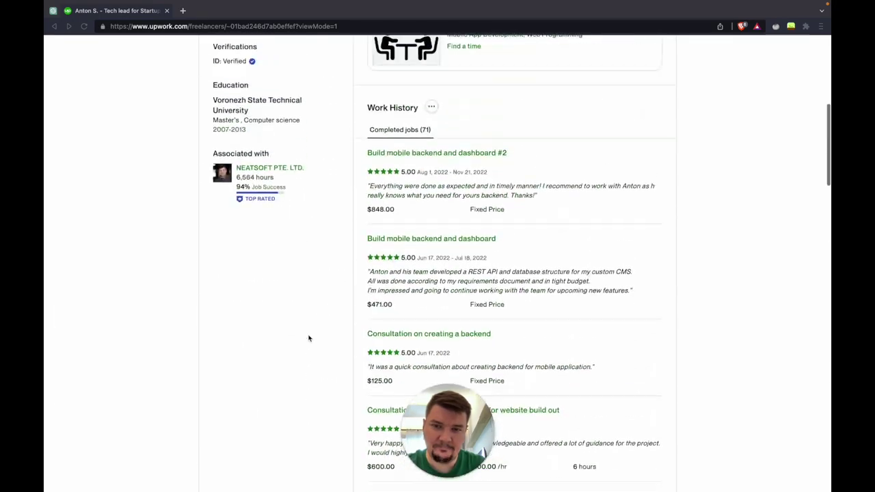
scroll(309, 338, up, 6)
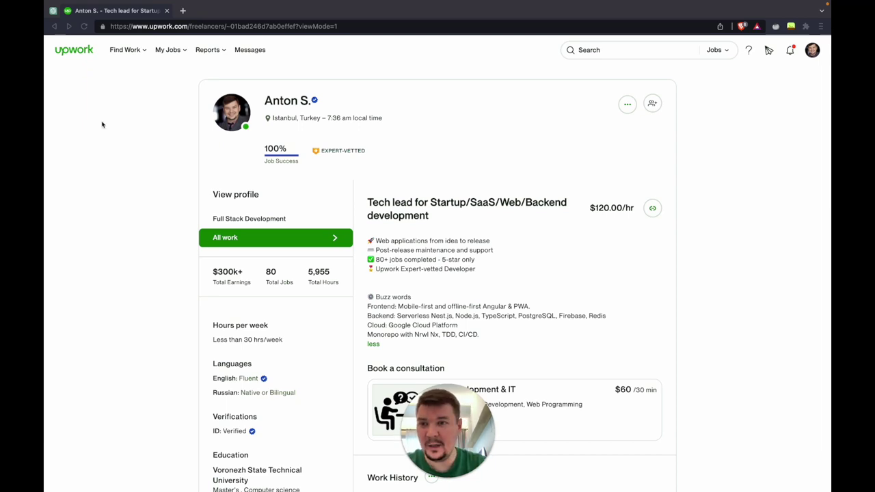
Open the Find Work page and search the job listings for "angular"
mouse_move(138, 63)
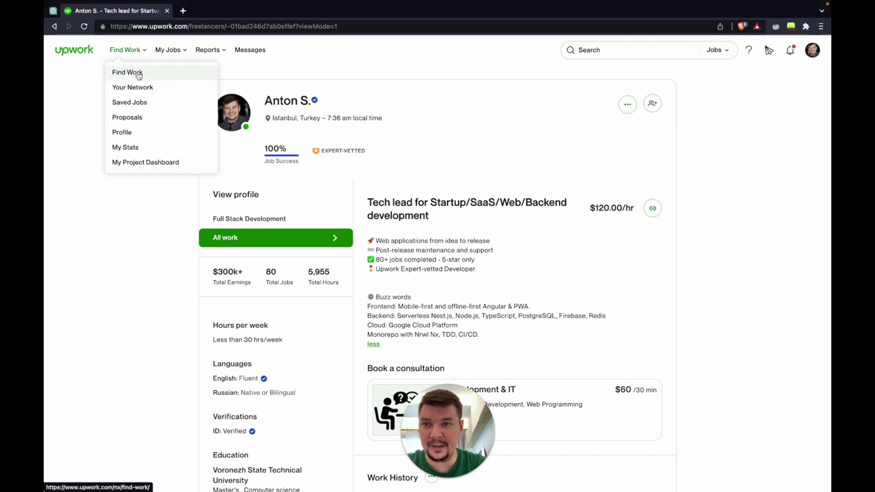
click(139, 75)
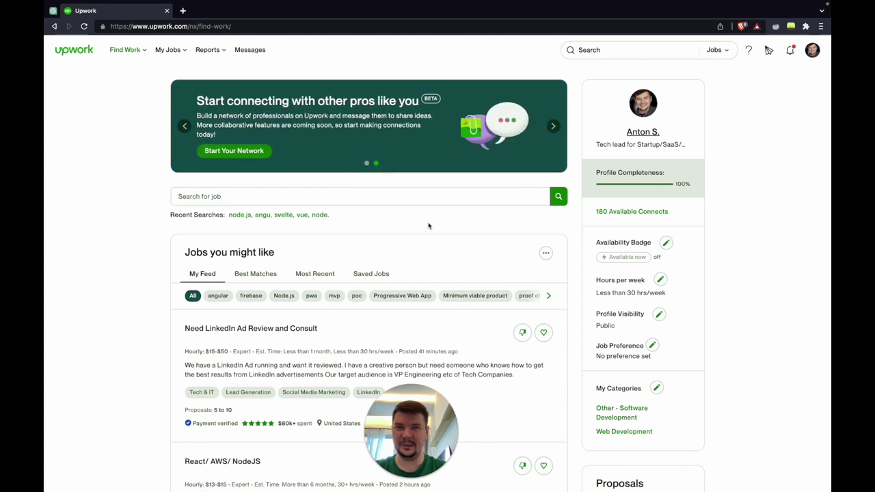
click(383, 196)
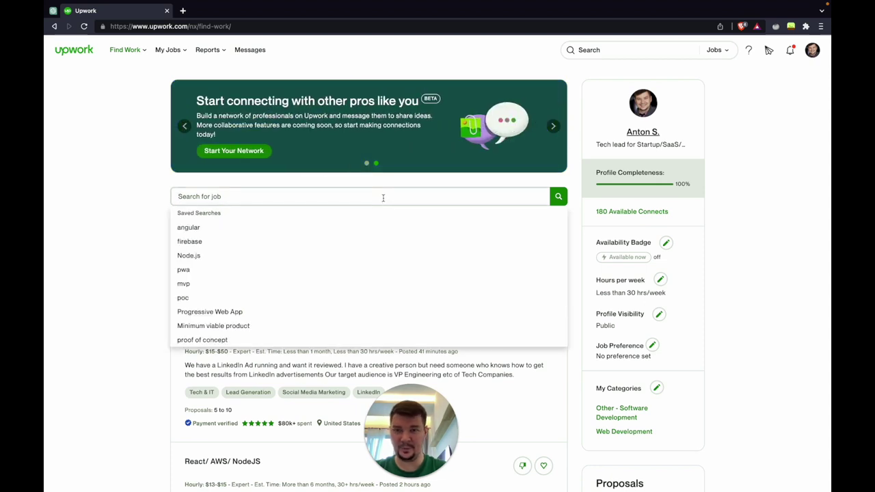
text(angular)
click(241, 232)
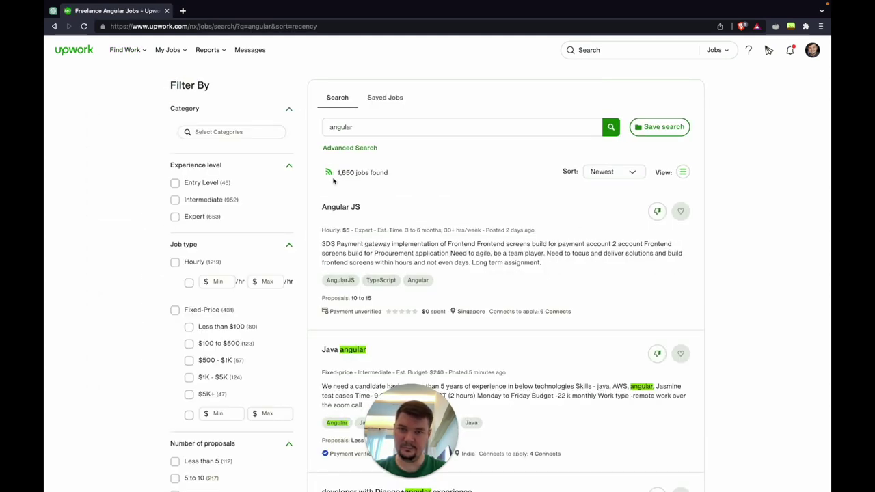
Replace the job search query with "react" and run the search
click(362, 127)
drag(362, 127, 285, 130)
text(reac)
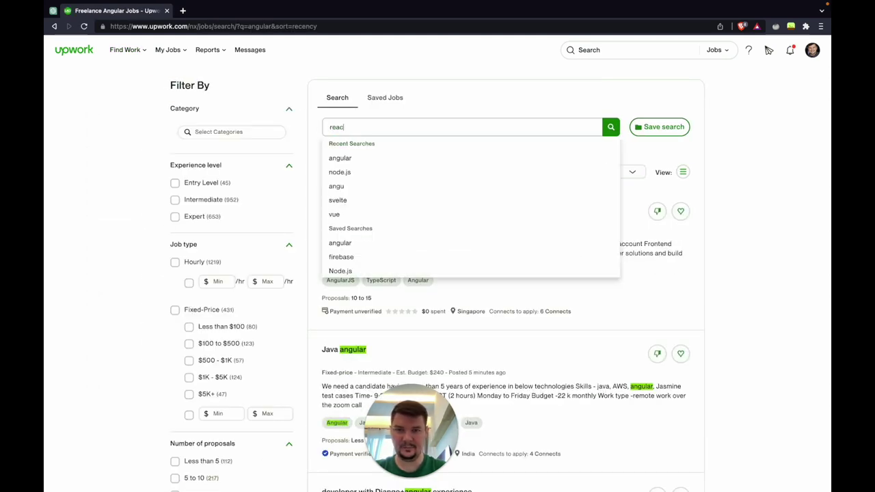
text(t)
key(Return)
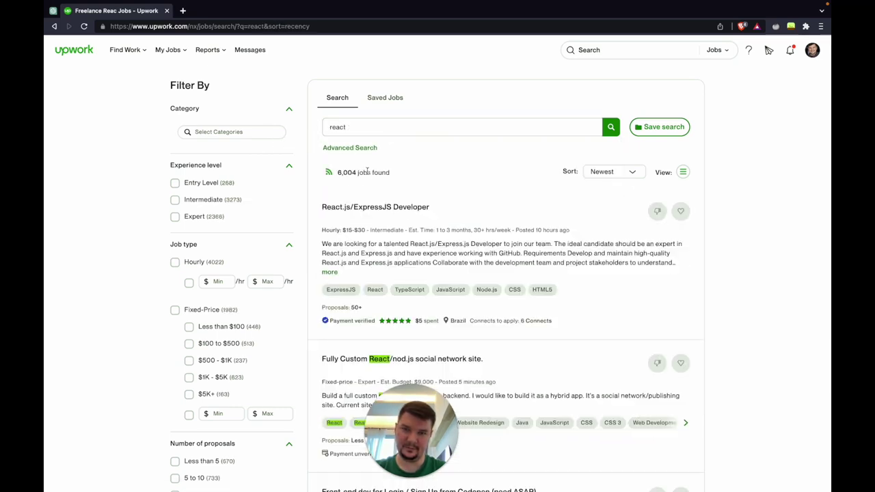
Search the job listings for "node.js" in place of the React query
click(356, 129)
double_click(356, 129)
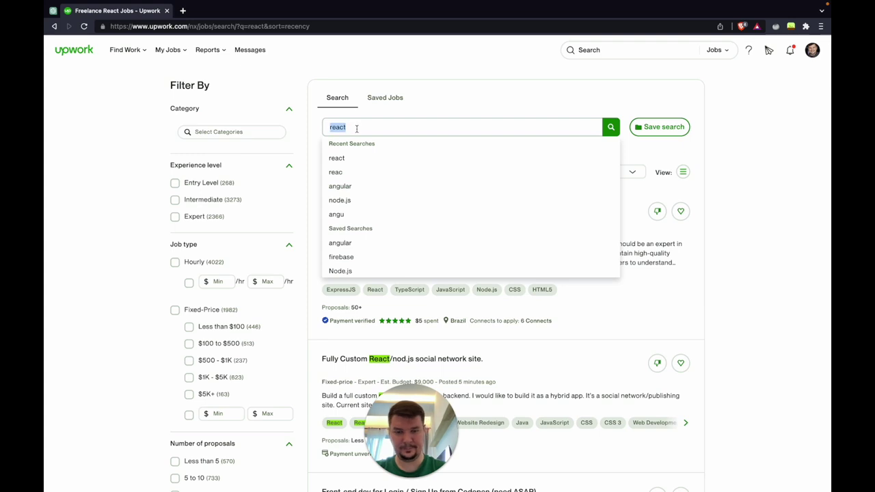
text(node.js)
key(Return)
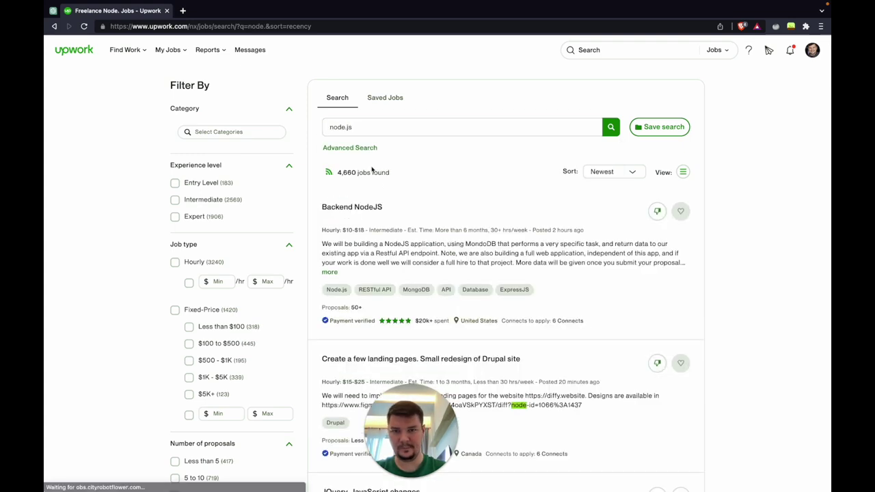
Change the job search query to "vue" and run the search
click(361, 129)
double_click(362, 130)
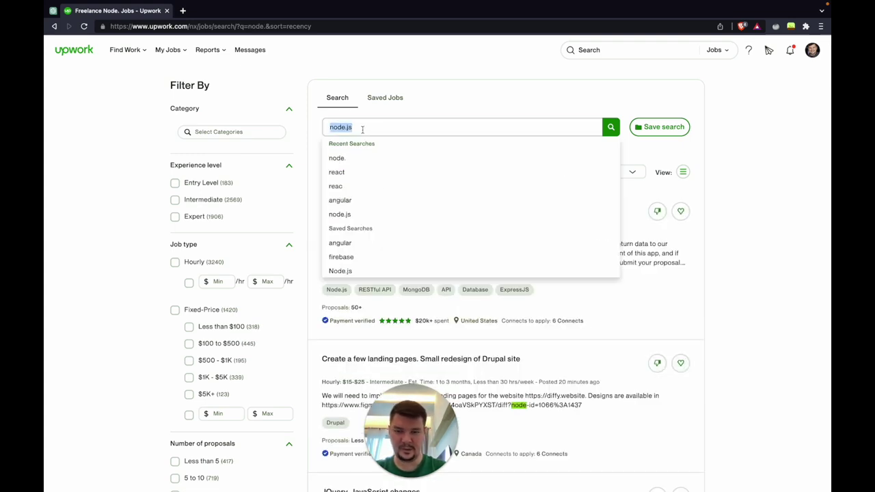
text(vue)
key(Return)
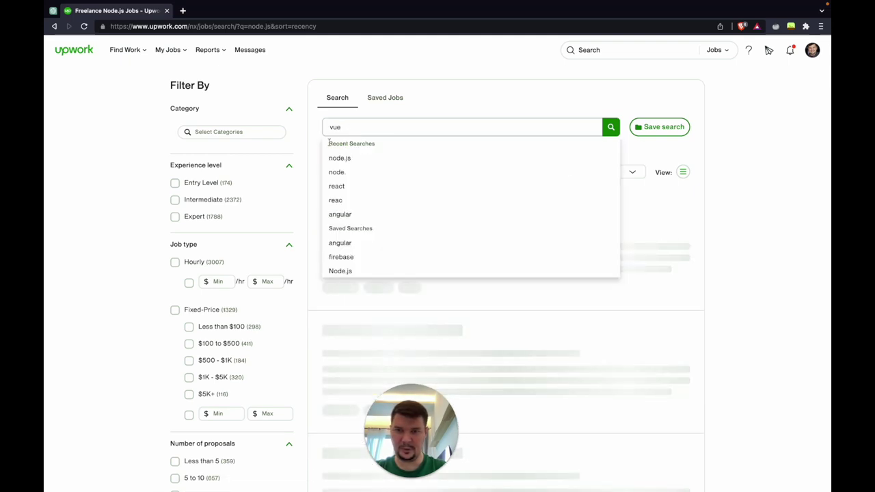
Search the job listings for "svelte" in place of the Vue query
click(351, 127)
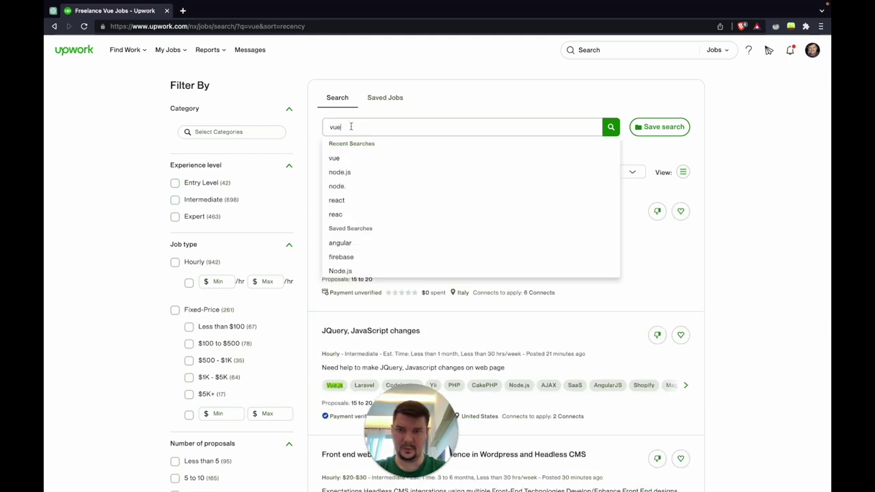
double_click(350, 127)
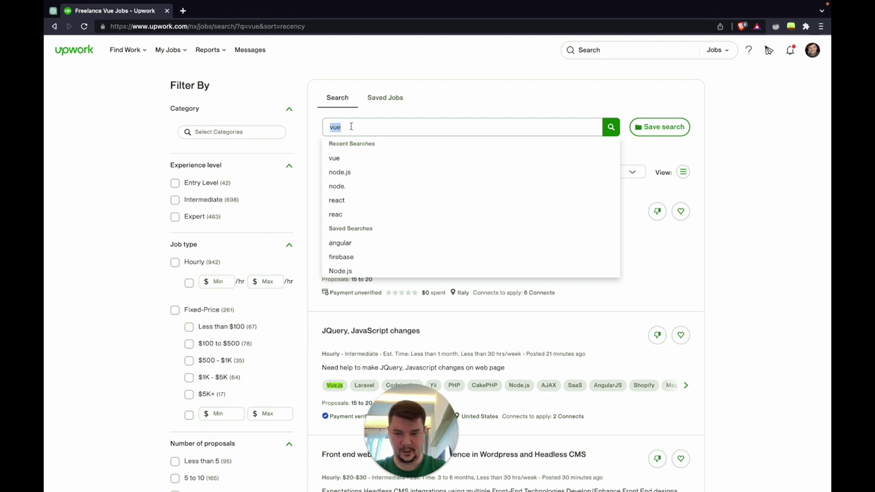
text(svelte)
key(Return)
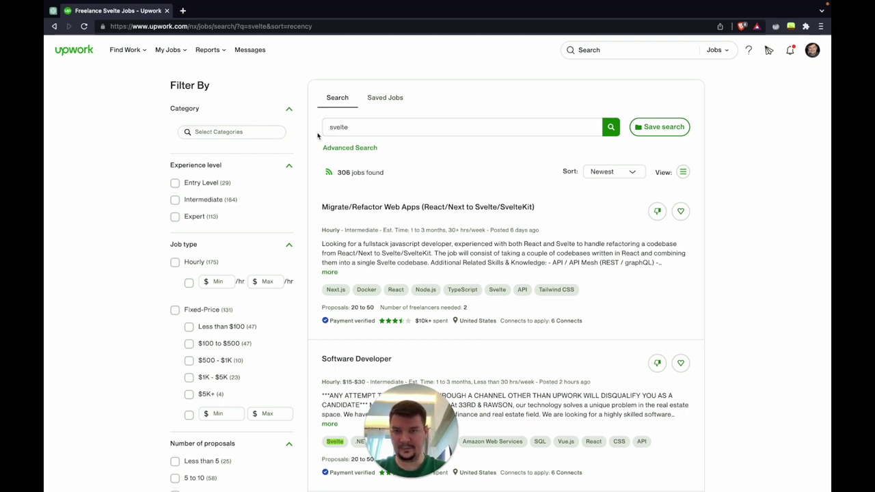
Search the job listings for "node.js" again and check the number of jobs found
click(359, 129)
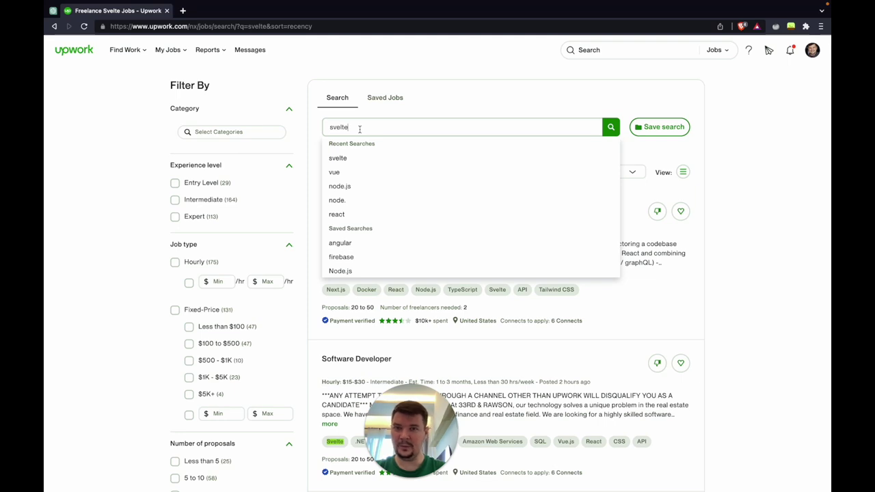
key(super+a)
text(node.js)
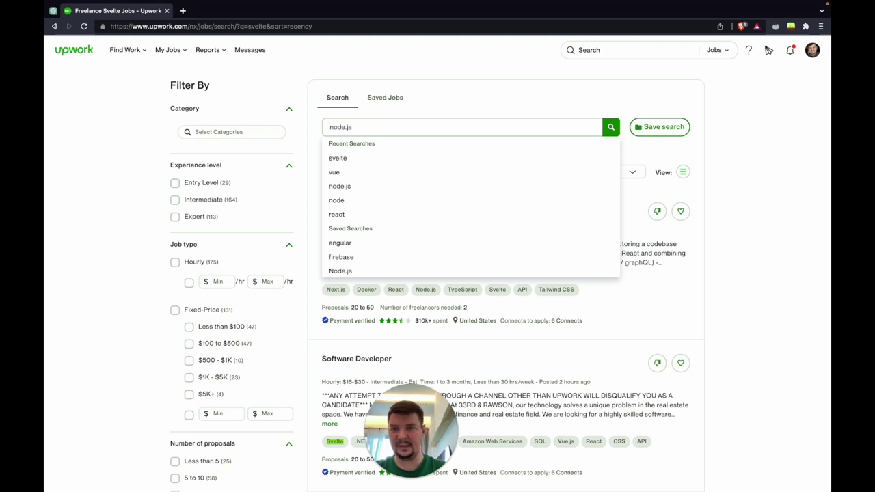
key(Return)
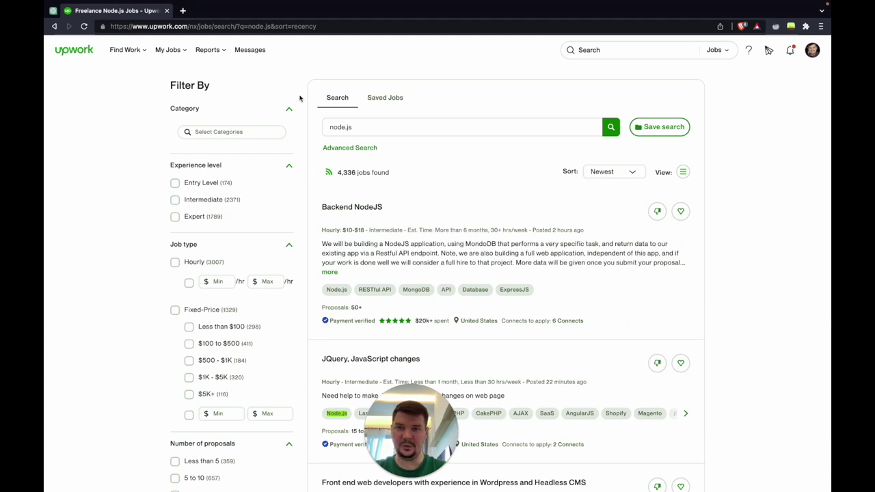
drag(337, 172, 356, 173)
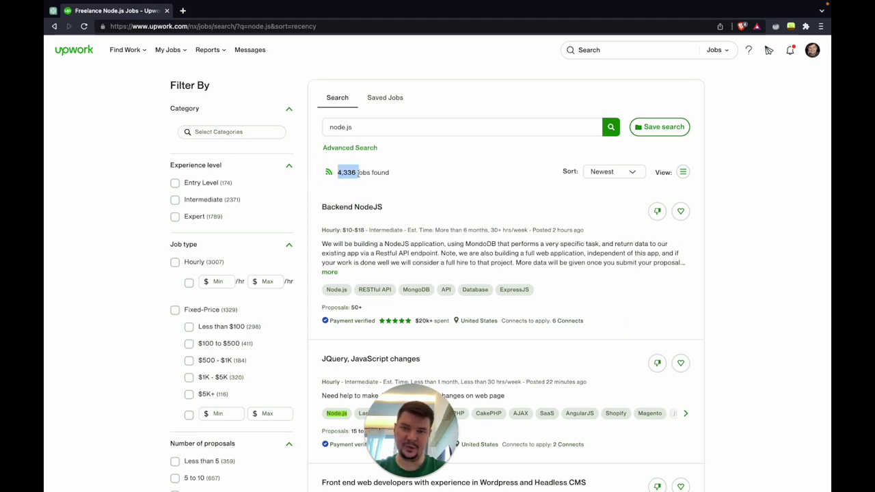
click(384, 168)
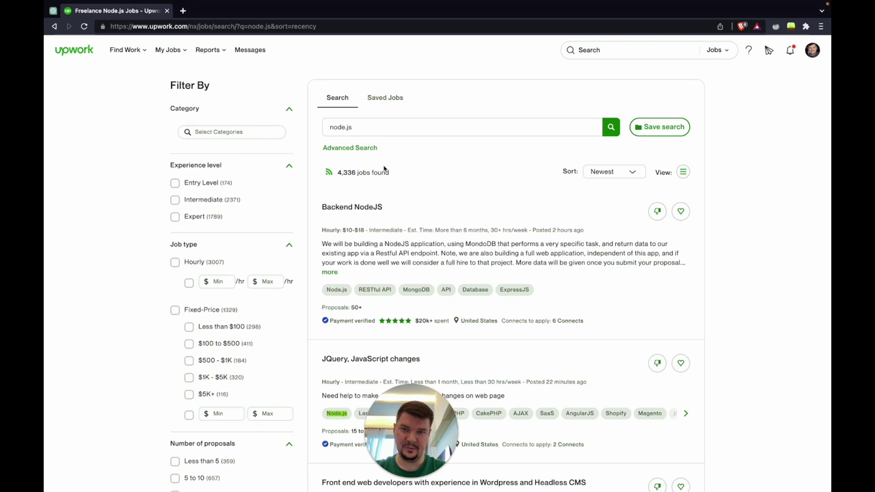
Filter the Node.js jobs to the Expert experience level and check the number of jobs found
click(175, 217)
scroll(166, 294, down, 2)
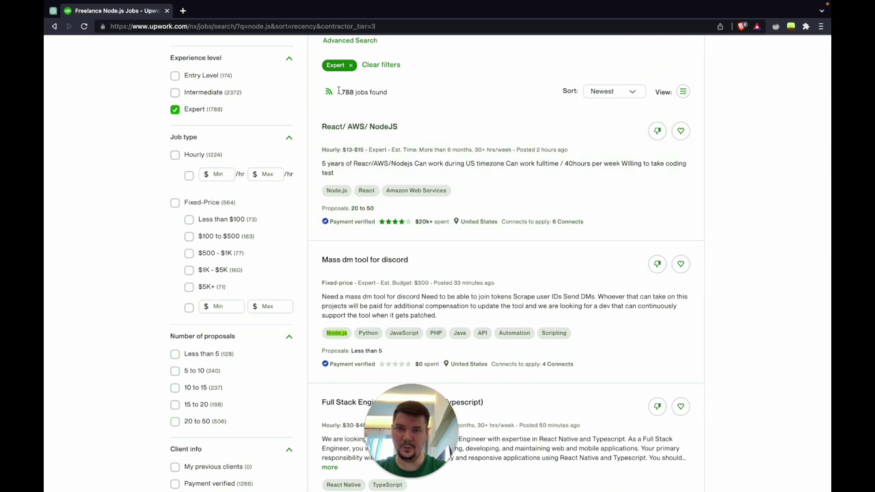
drag(338, 92, 362, 92)
click(161, 152)
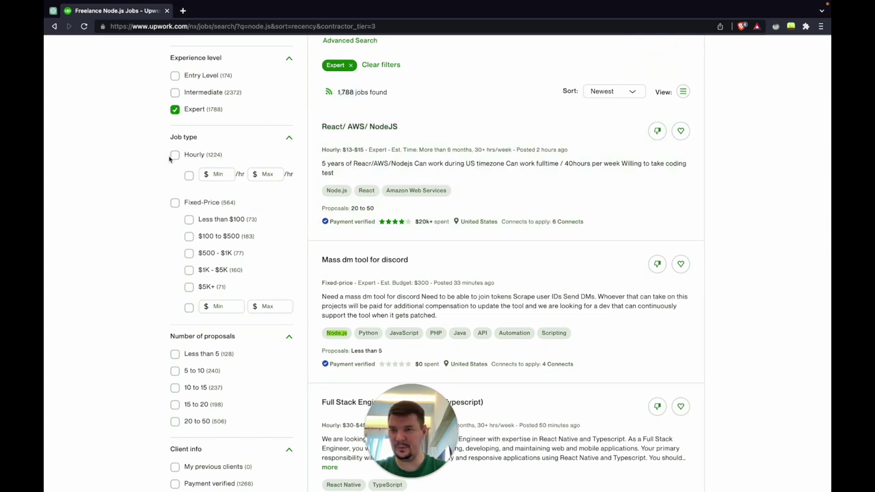
Limit the expert Node.js results to hourly jobs with a minimum rate of $80 per hour
click(175, 155)
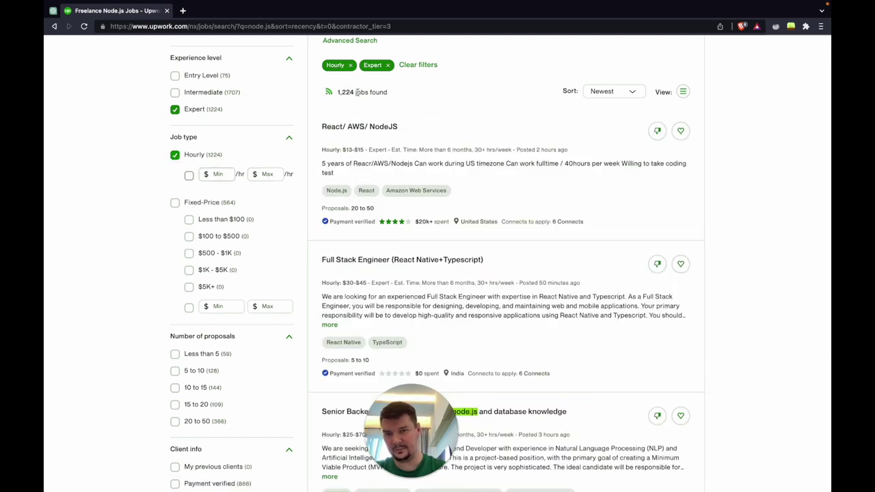
text(80)
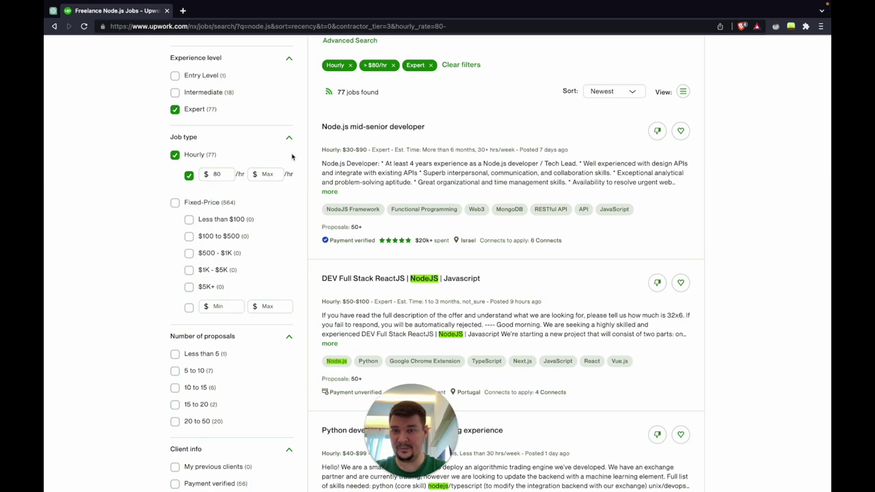
scroll(300, 227, down, 5)
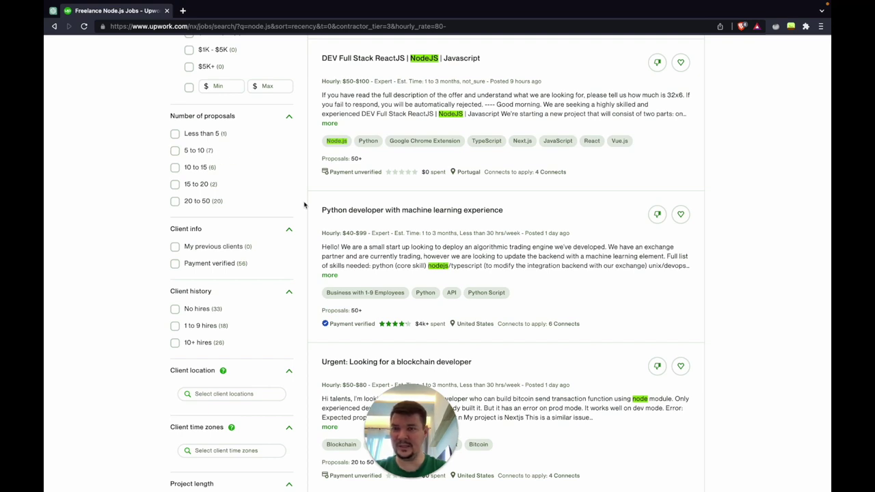
scroll(304, 205, down, 1)
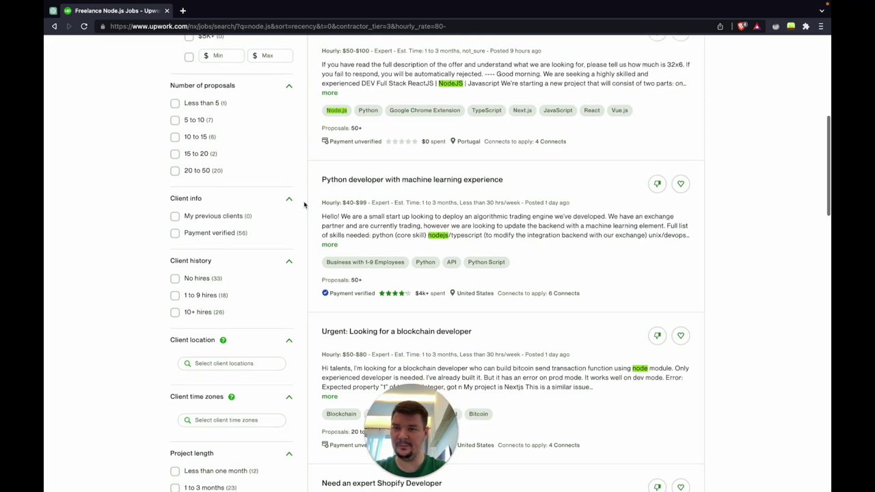
Try limiting the Node.js results to clients with 1 to 9 hires and 10+ hires
scroll(328, 171, up, 5)
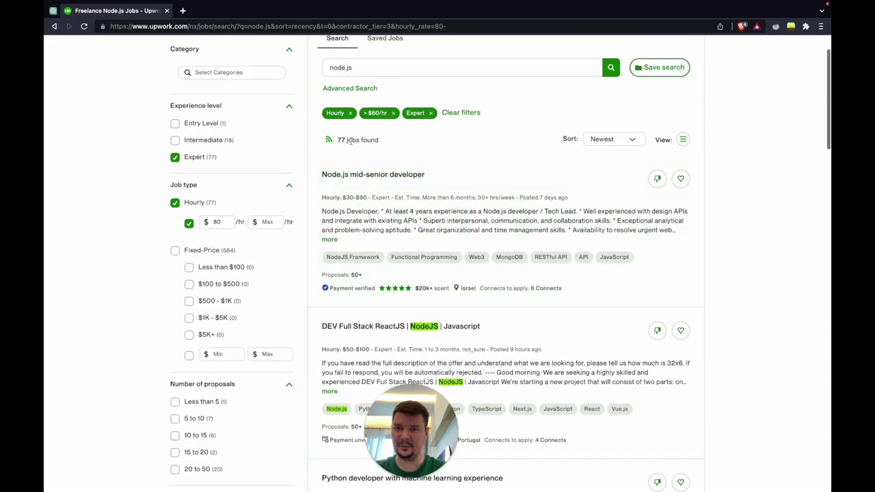
scroll(301, 325, down, 5)
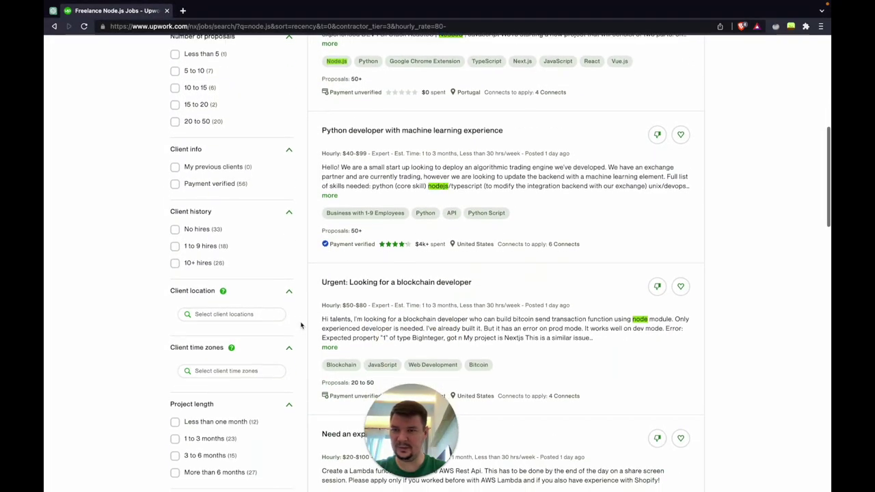
scroll(301, 325, up, 1)
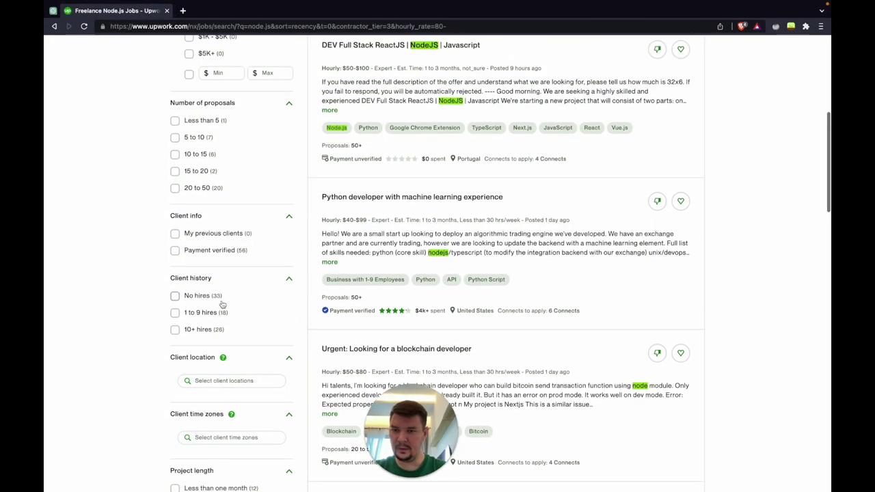
click(175, 312)
click(175, 329)
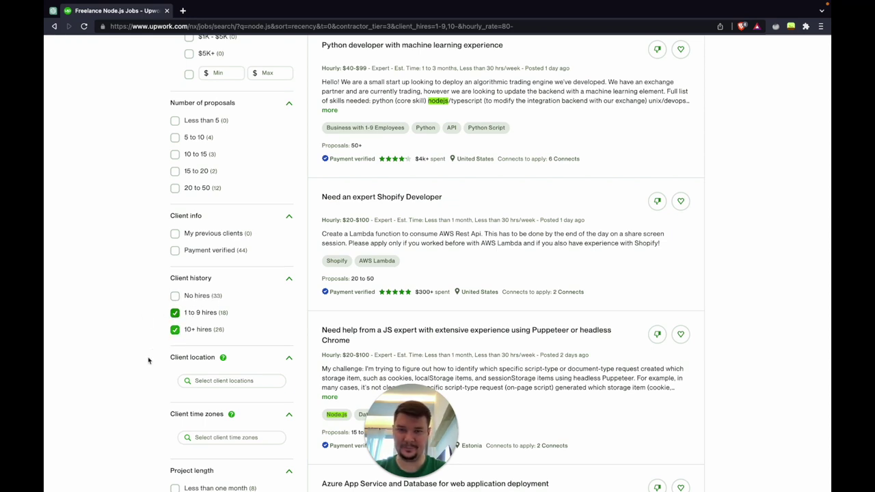
click(171, 329)
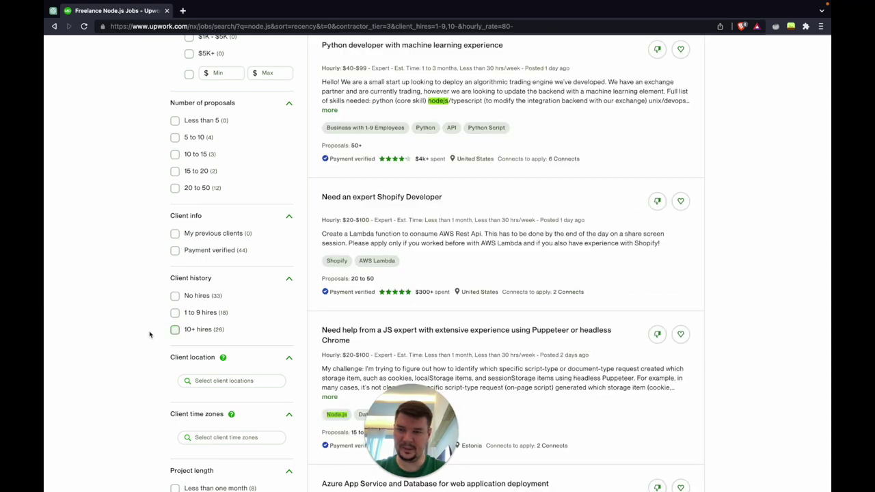
Examine the remaining filters for client location, time zones, project length, weekly hours and connects needed, and check the number of jobs found
scroll(154, 342, down, 4)
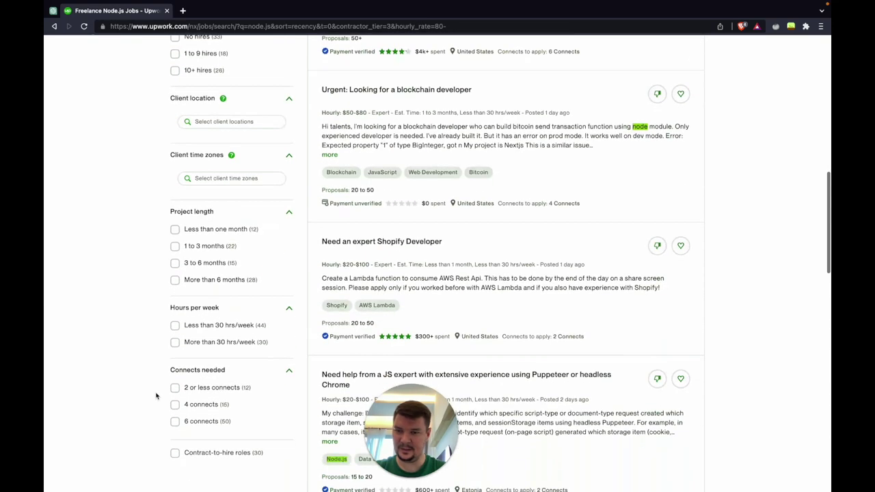
scroll(156, 395, down, 1)
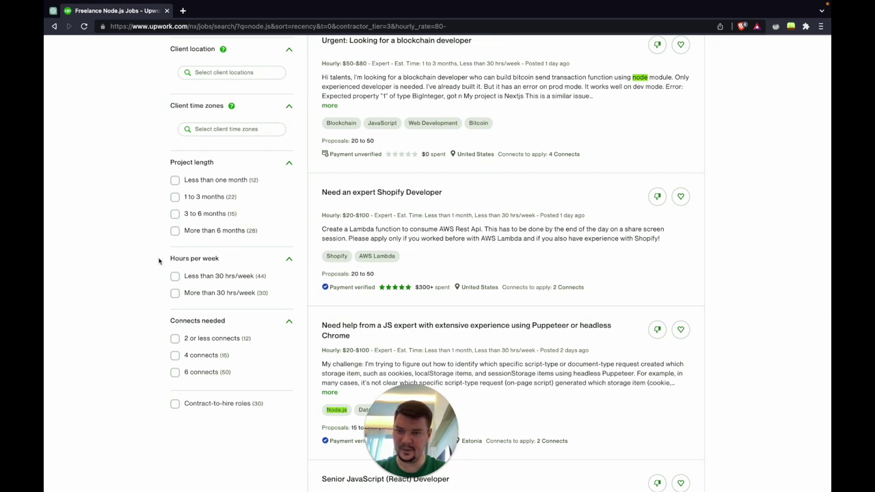
scroll(160, 260, up, 1)
scroll(159, 260, up, 2)
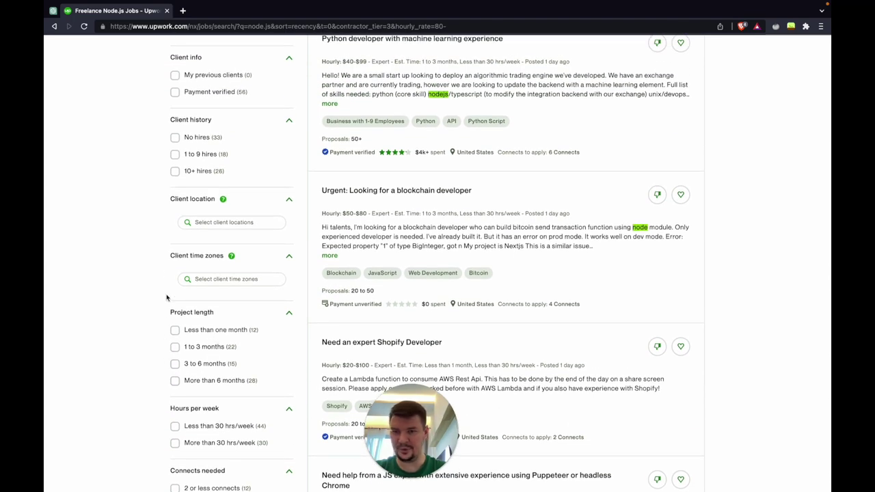
scroll(166, 297, up, 1)
scroll(166, 297, up, 6)
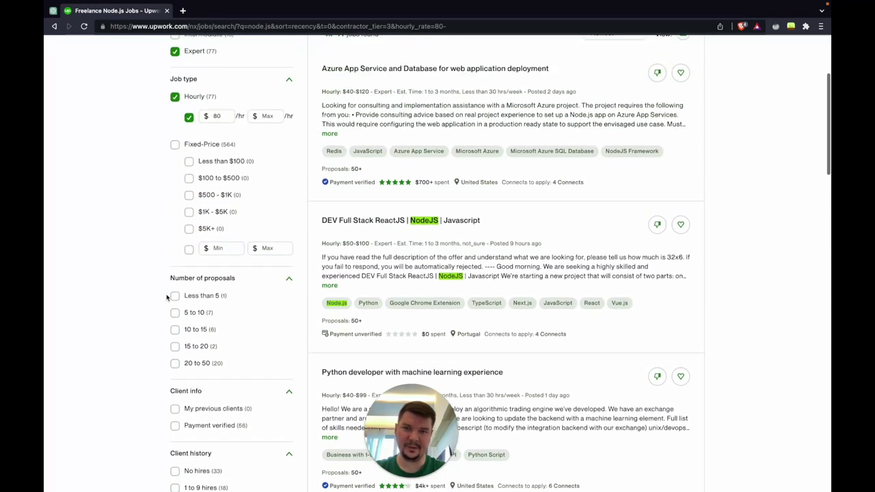
scroll(166, 297, up, 1)
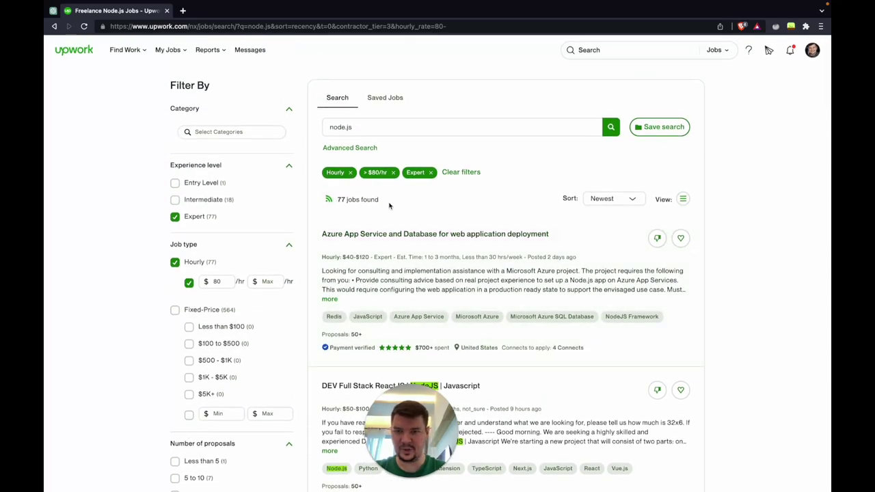
scroll(389, 205, down, 1)
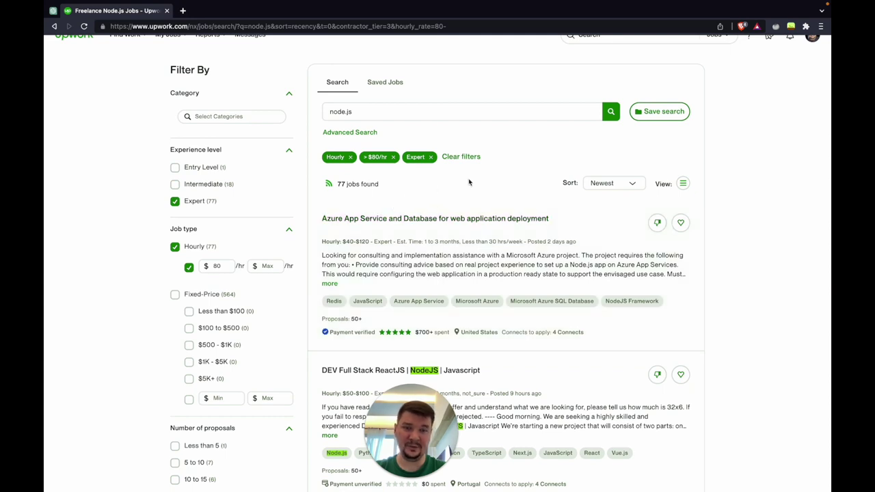
Expand the full description of the "Azure App Service and Database for web application deployment" job and save the job
scroll(469, 182, down, 1)
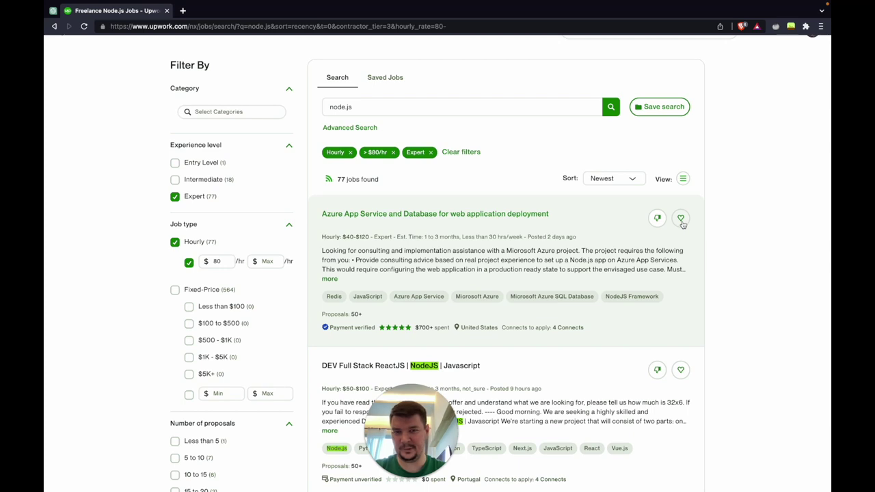
scroll(717, 295, down, 1)
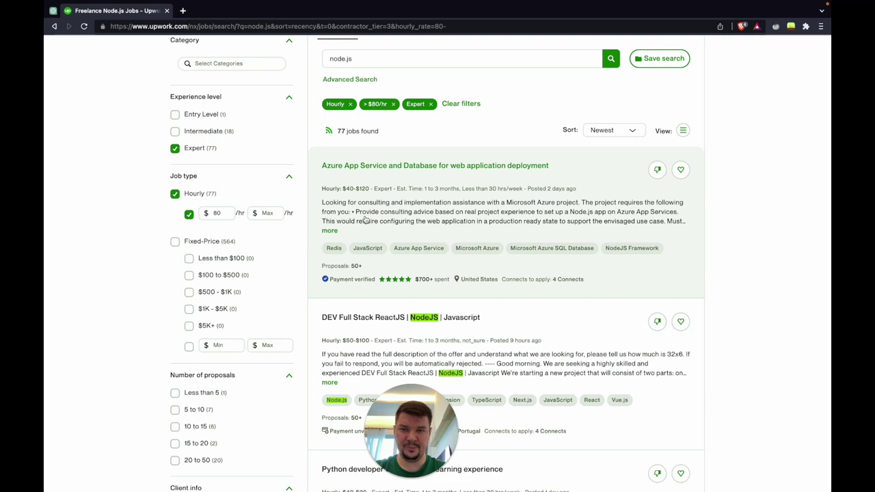
click(330, 231)
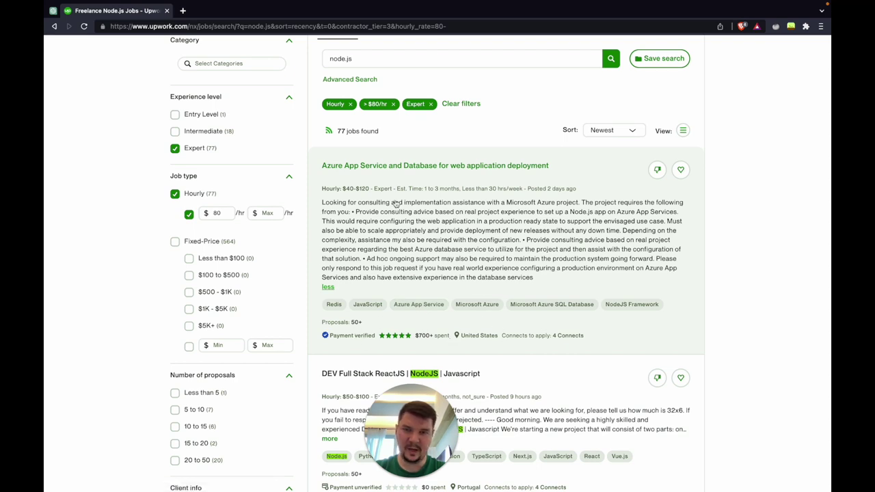
click(682, 172)
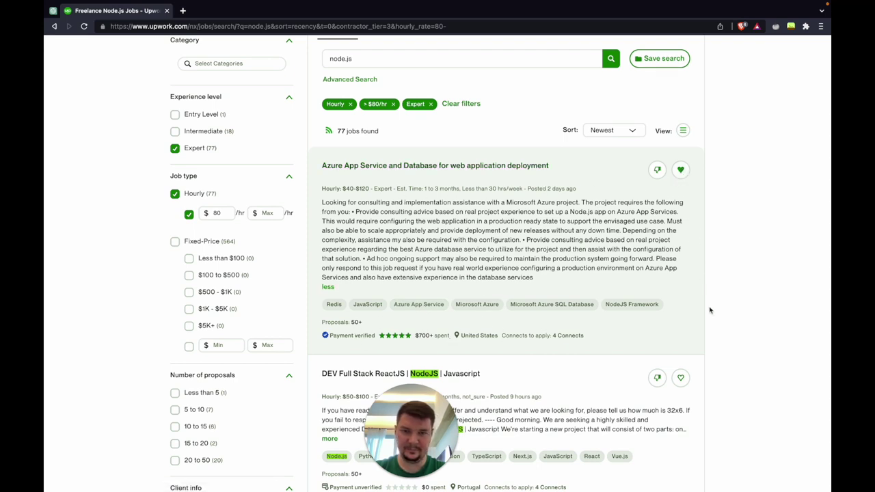
Open the details of the "DEV Full Stack ReactJS | NodeJS | Javascript" job
scroll(731, 253, down, 3)
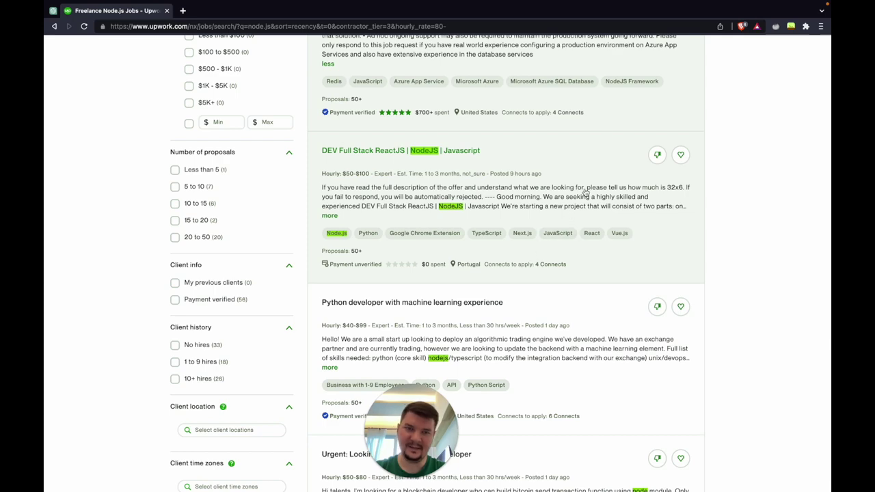
scroll(586, 192, up, 1)
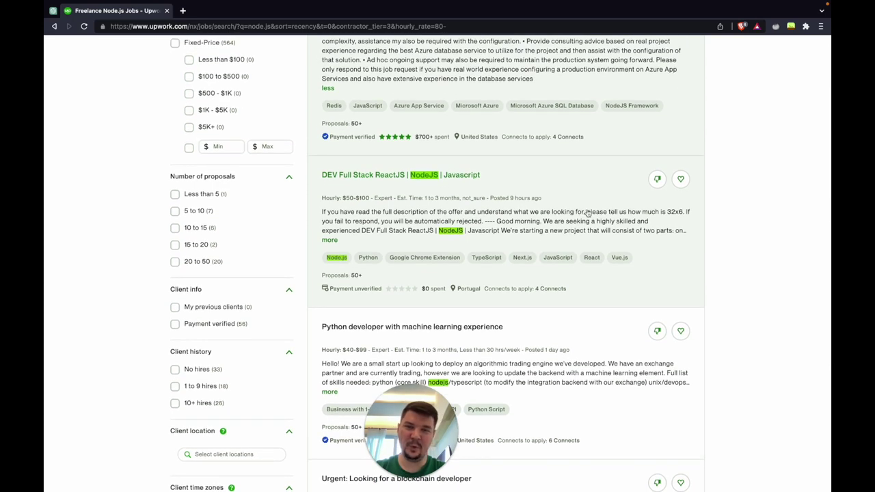
drag(586, 217, 682, 214)
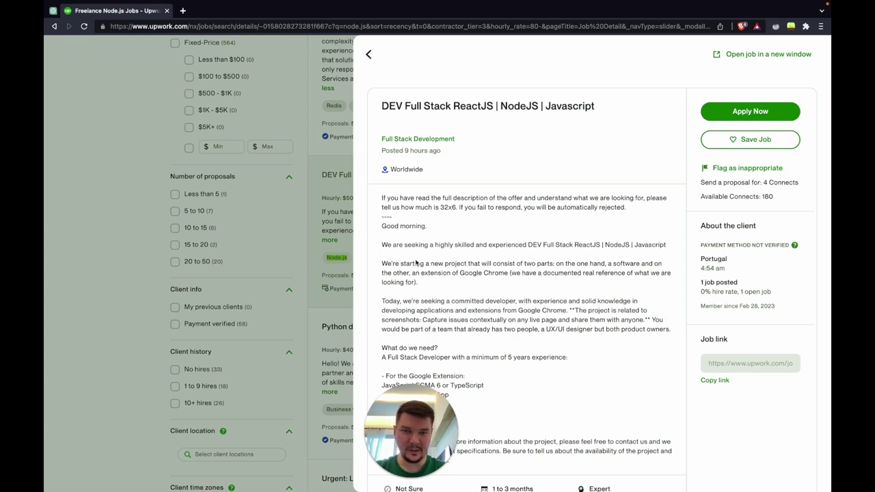
Read through the full stack job's description, skills, activity and similar jobs
scroll(415, 262, down, 5)
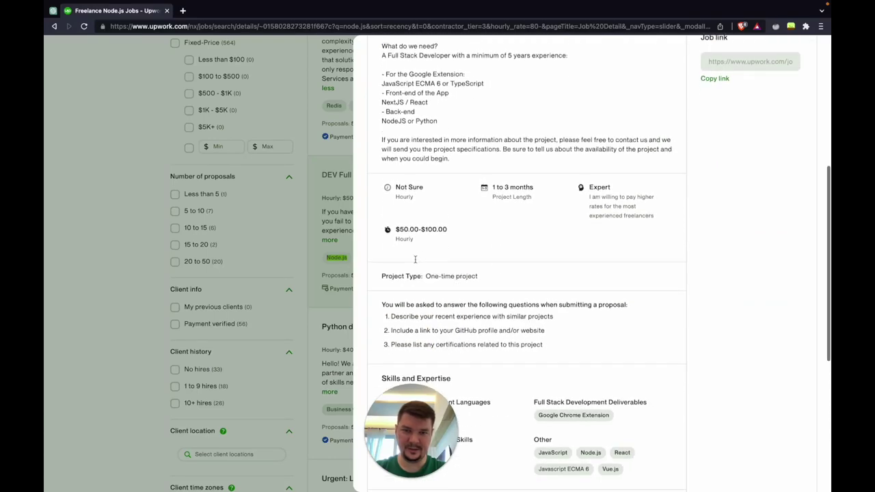
scroll(587, 290, down, 3)
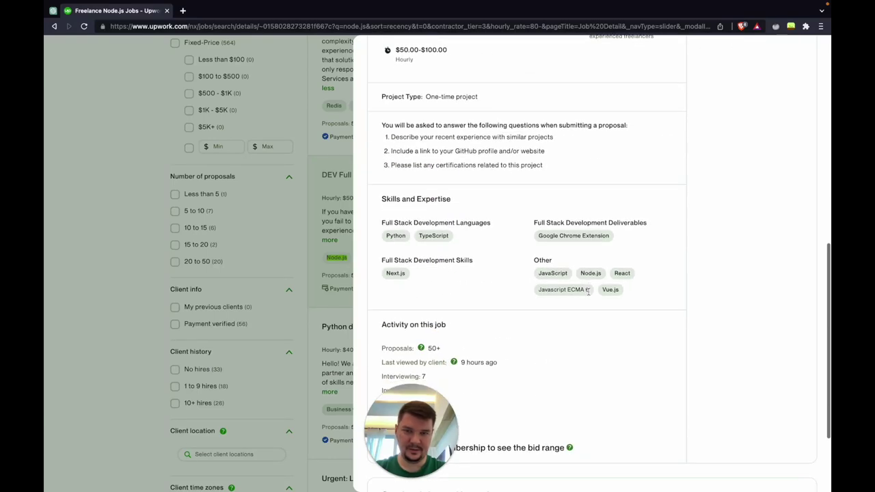
scroll(587, 293, down, 2)
scroll(589, 296, down, 1)
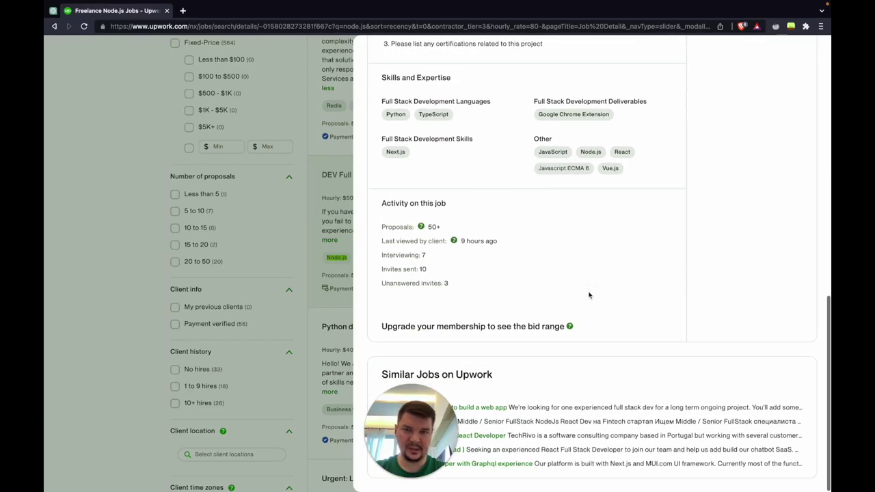
scroll(589, 295, up, 10)
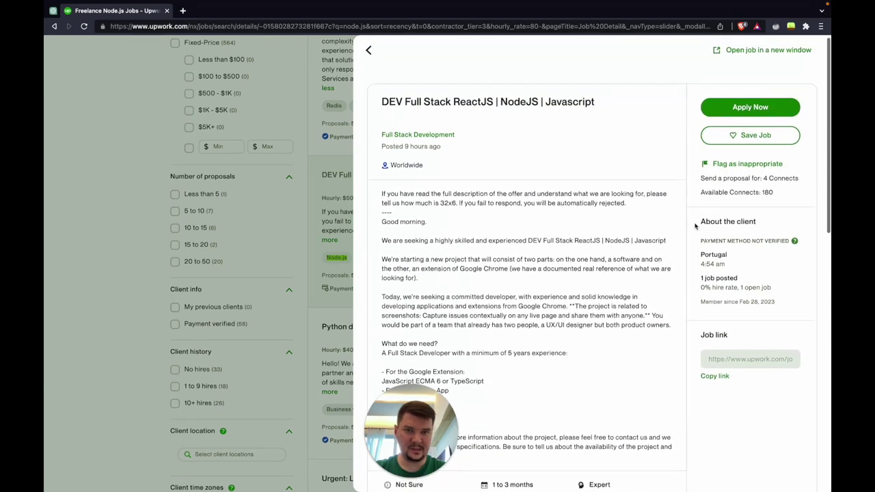
scroll(673, 240, up, 1)
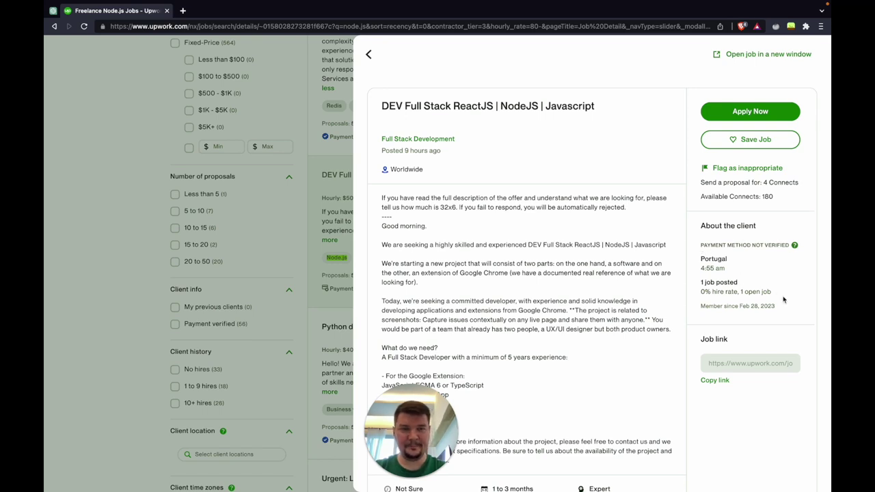
Check the client's payment verification status in the full stack job's client information
scroll(783, 300, down, 1)
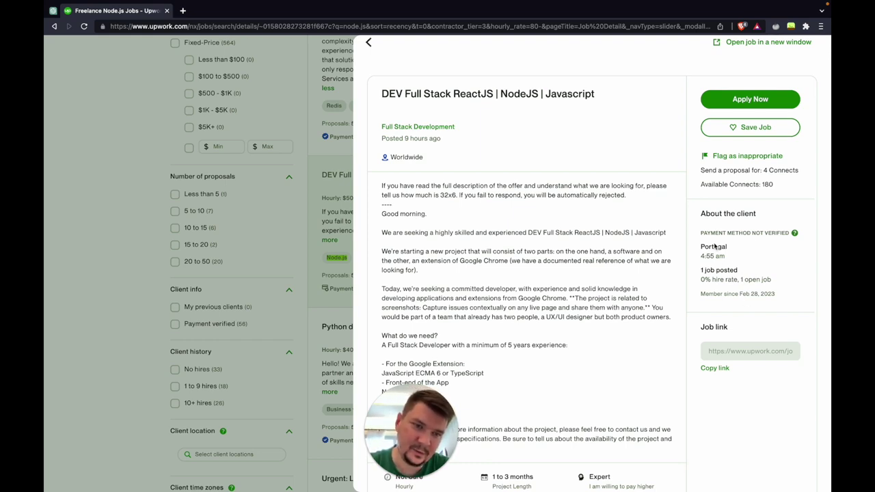
drag(716, 233, 821, 235)
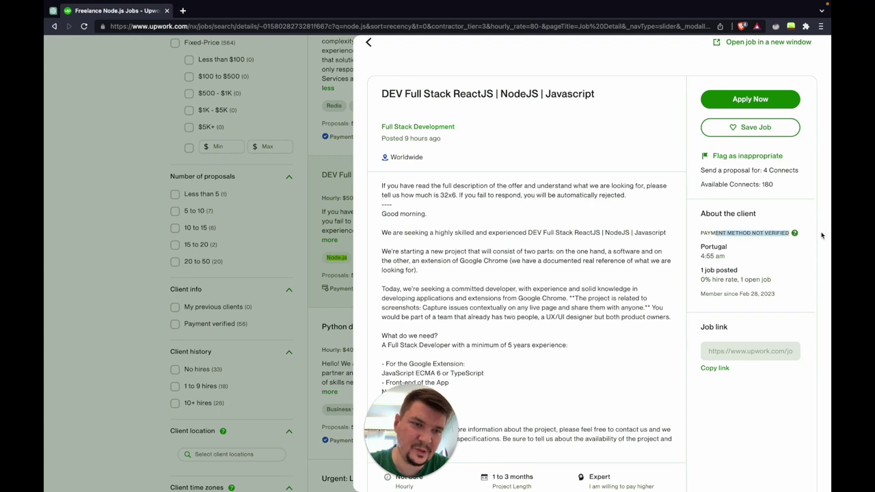
click(778, 264)
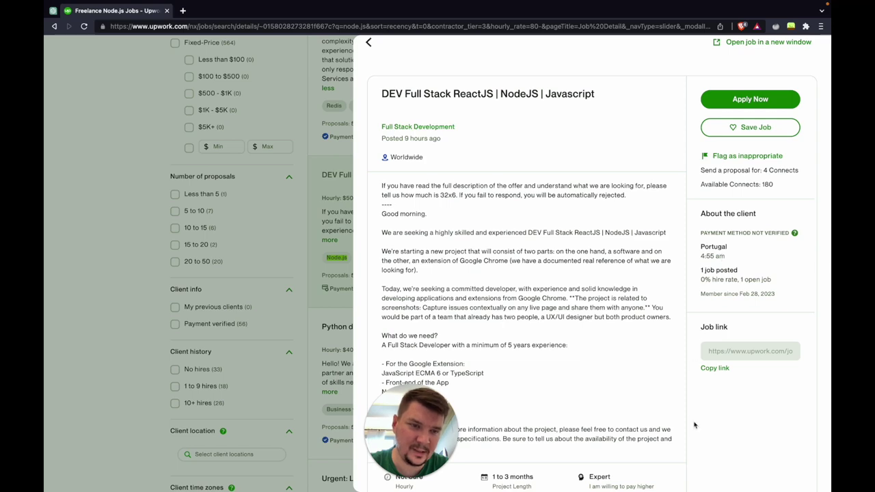
Check the full stack job's project length, experience level and hourly rate range
scroll(693, 425, down, 6)
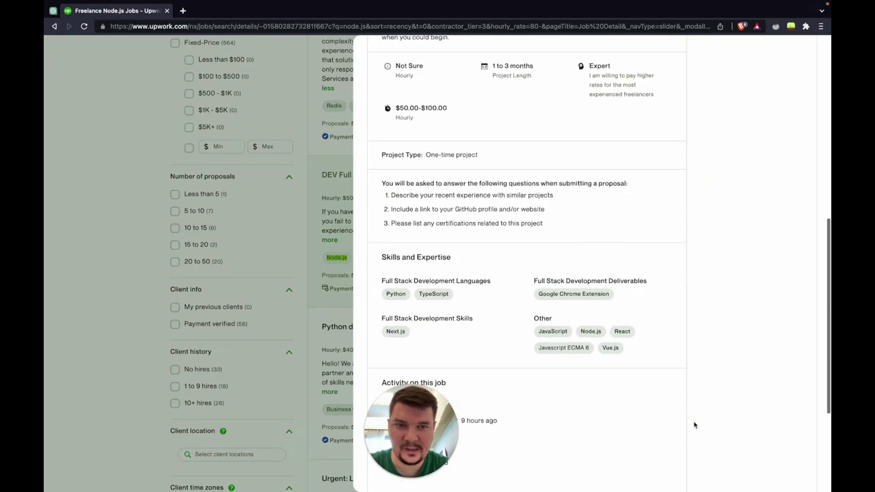
scroll(694, 425, down, 1)
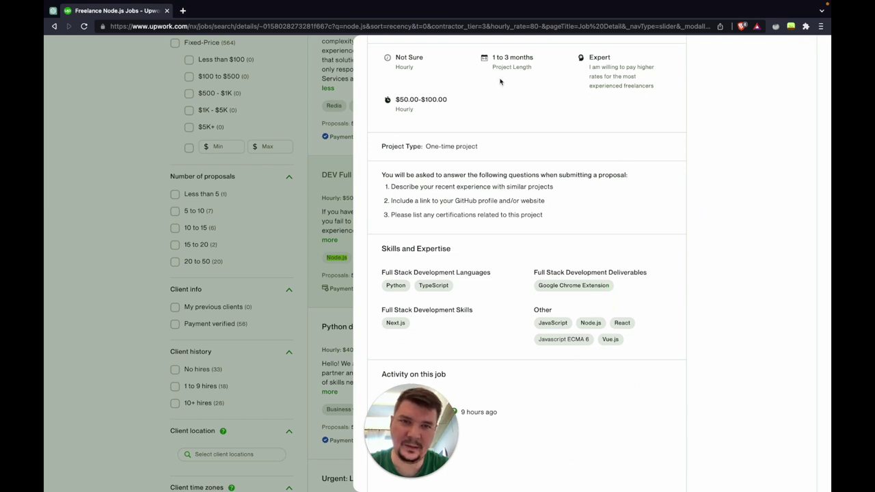
scroll(502, 82, up, 1)
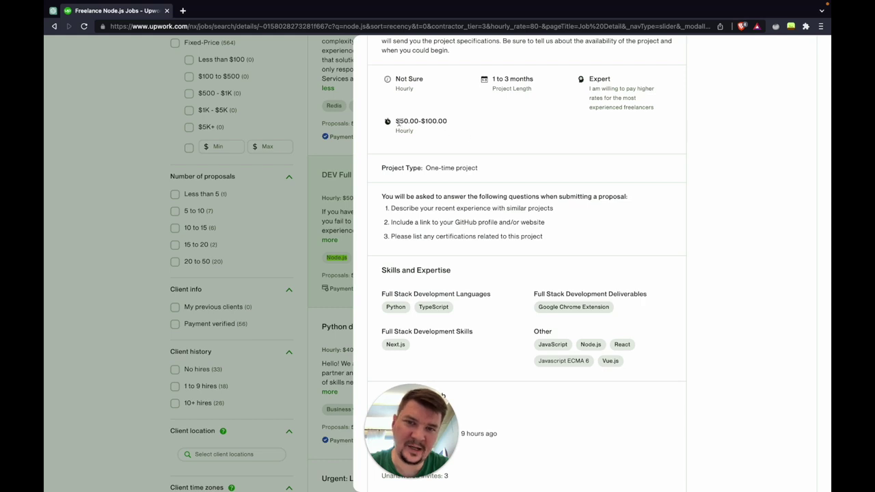
drag(396, 121, 451, 123)
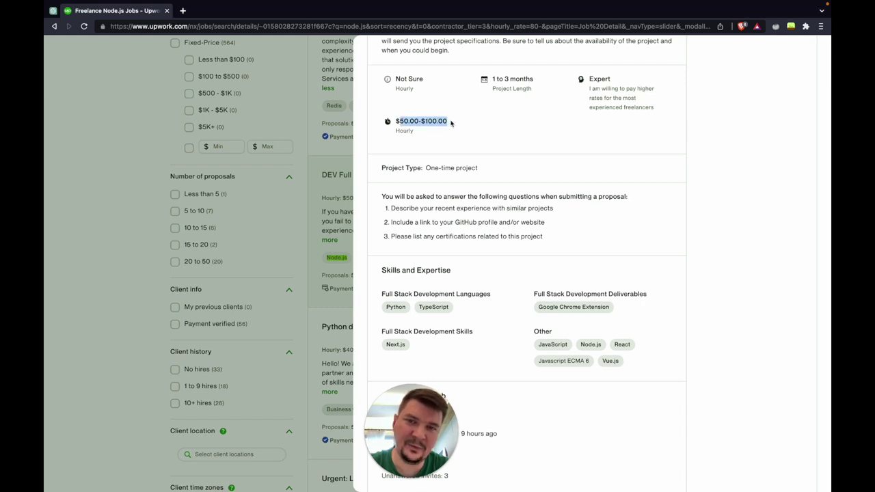
click(451, 123)
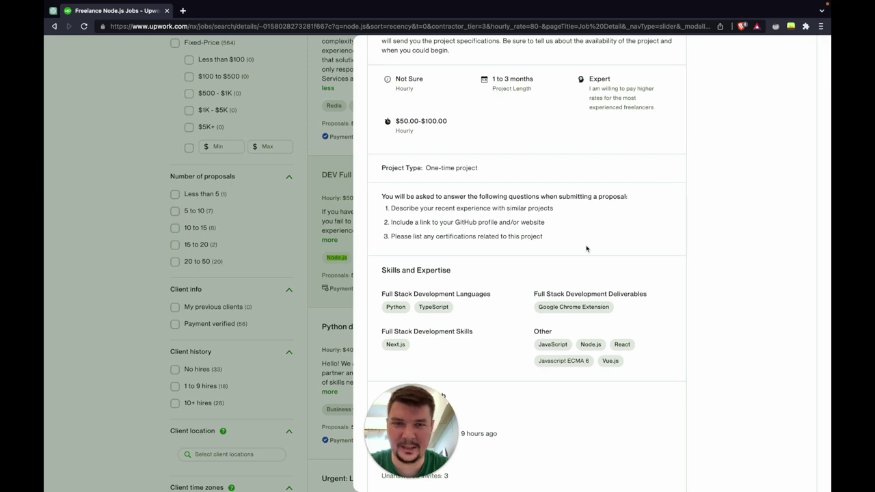
Review the full stack job's proposal questions, job description, required skills and activity figures
scroll(586, 248, down, 2)
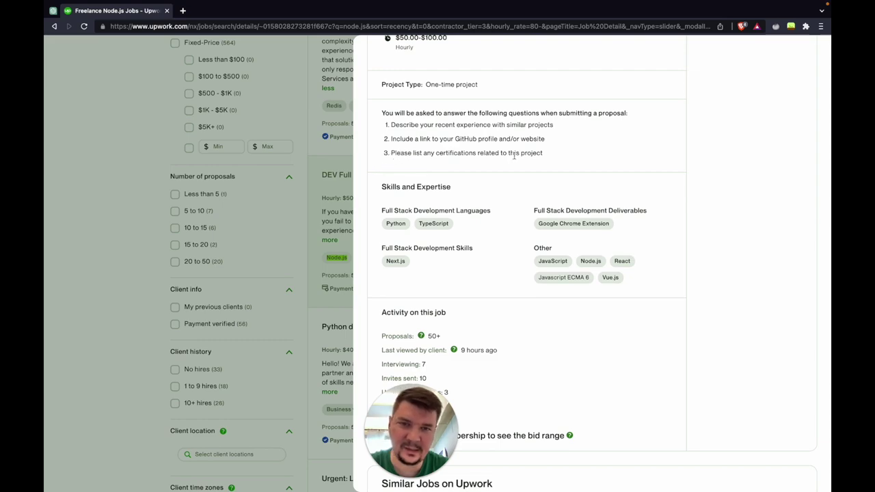
scroll(526, 200, up, 7)
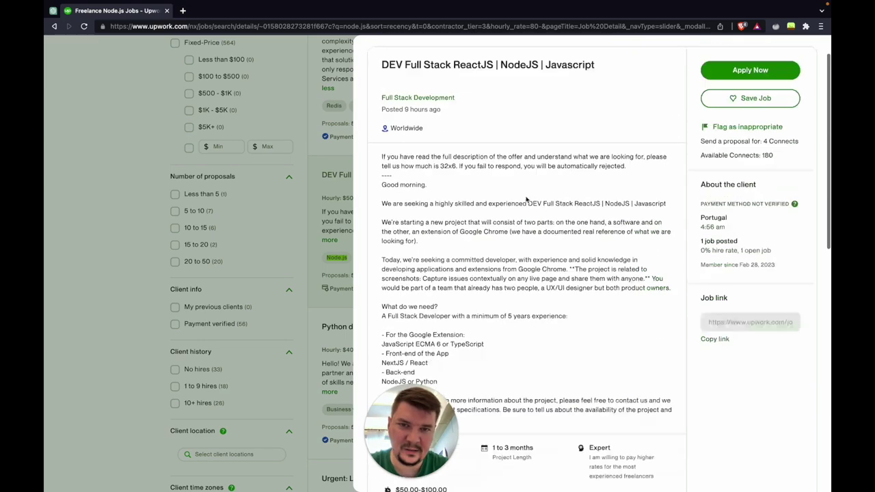
scroll(518, 352, down, 3)
scroll(518, 352, down, 5)
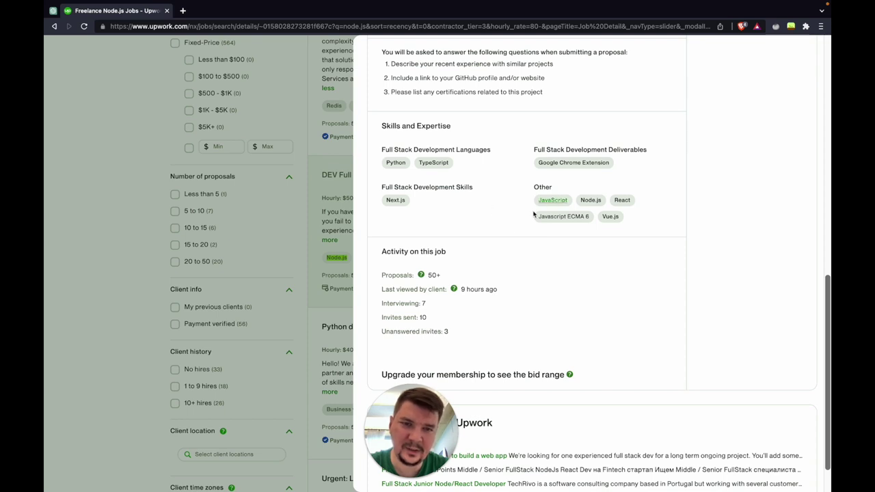
scroll(505, 231, up, 1)
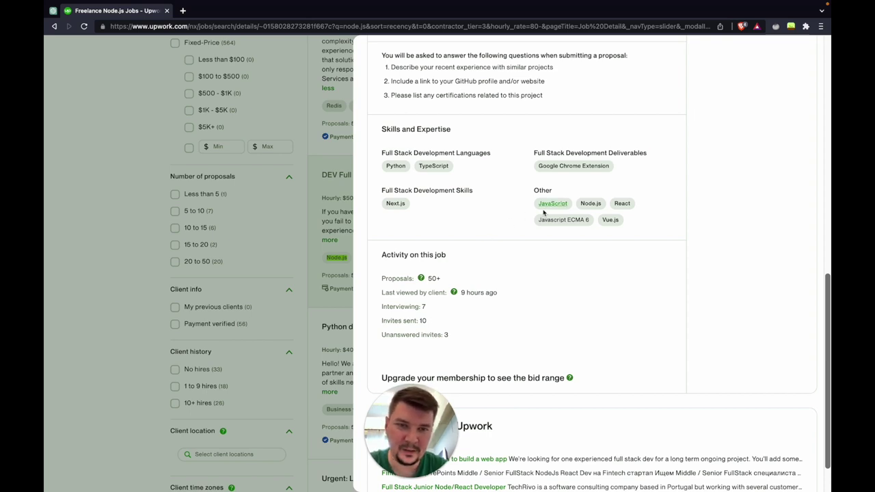
Examine the full stack job's activity figures, focusing on the proposal count and interviewing numbers
scroll(530, 271, down, 1)
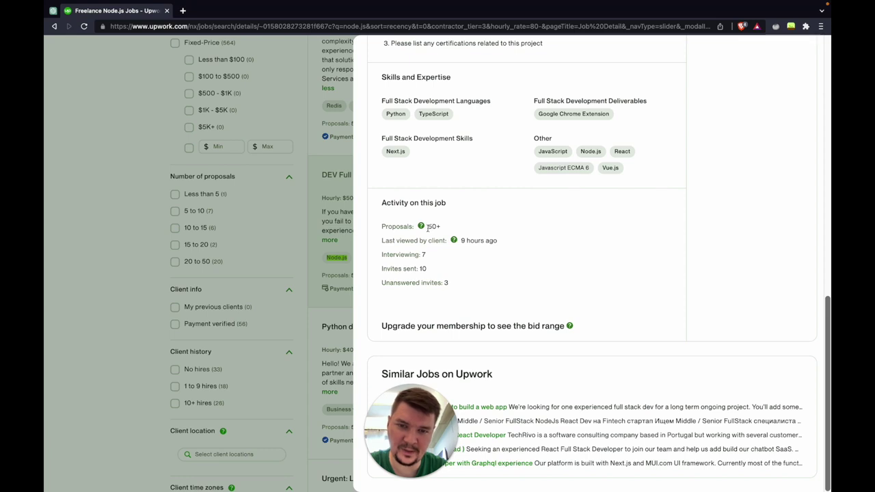
drag(429, 228, 449, 231)
click(449, 232)
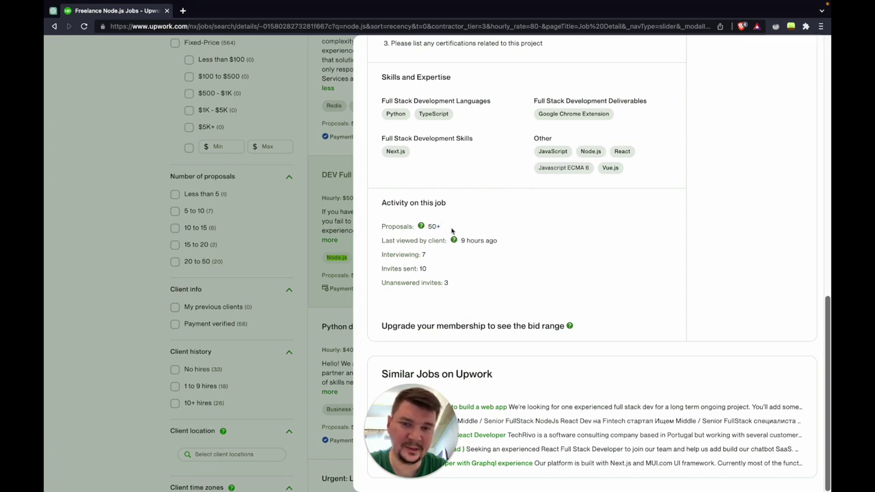
click(421, 226)
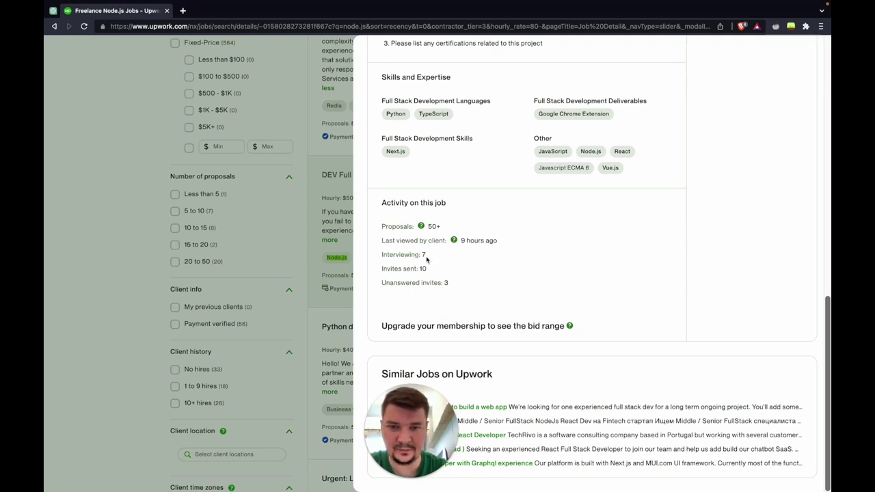
drag(427, 226, 447, 229)
click(447, 230)
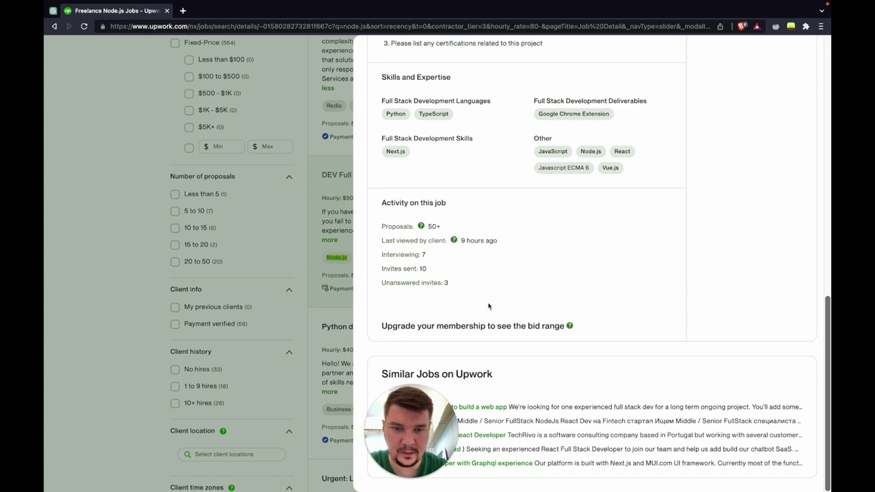
Save the DEV Full Stack ReactJS | NodeJS | Javascript job
scroll(543, 277, up, 1)
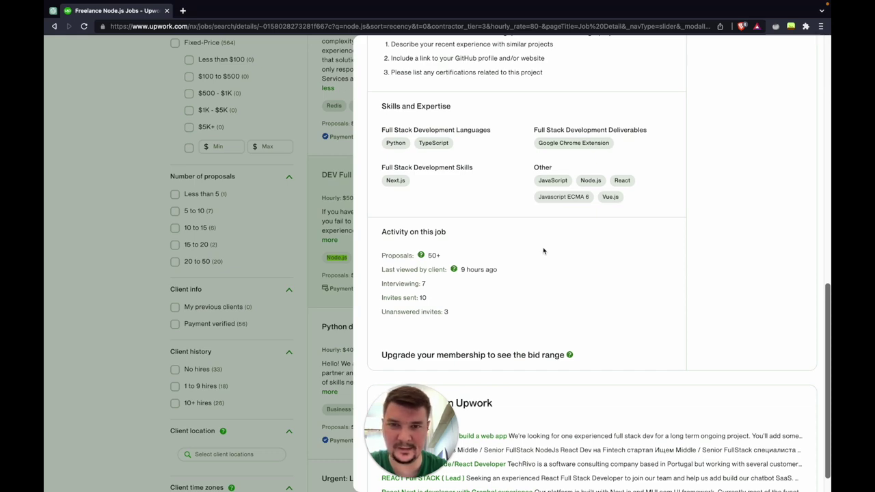
scroll(543, 251, up, 8)
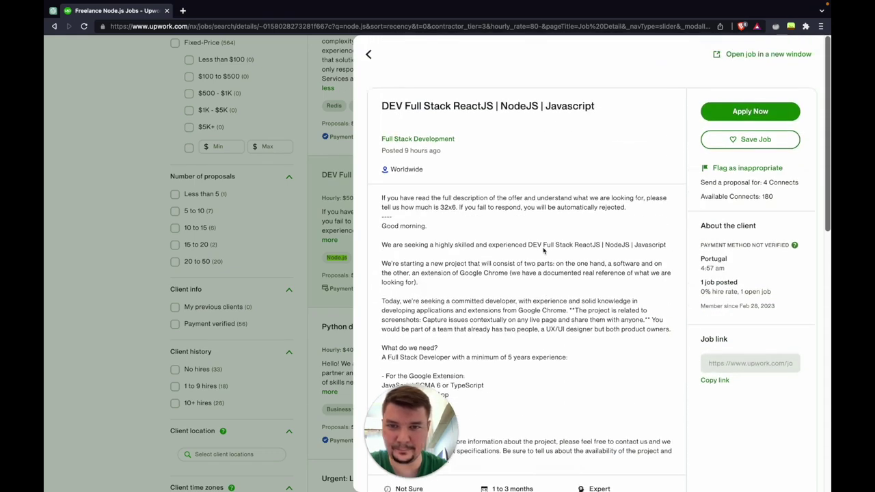
click(752, 139)
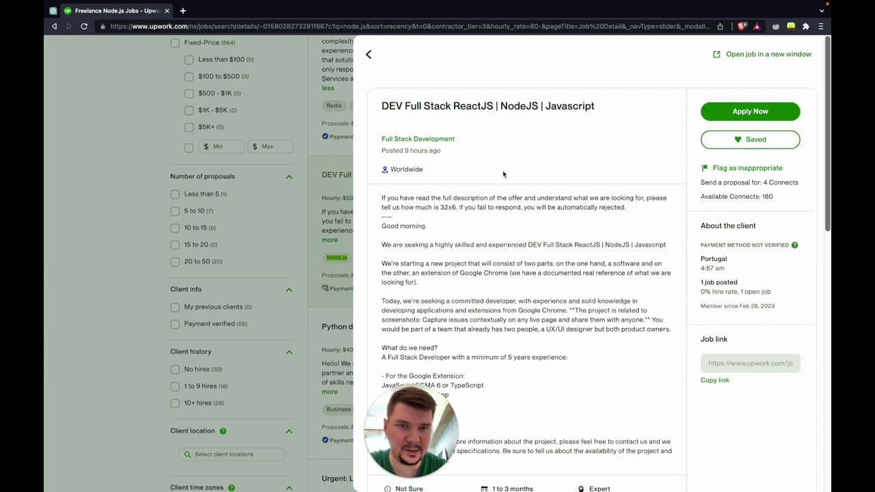
Reread the saved full stack job's description, required technologies and client information
scroll(492, 273, down, 2)
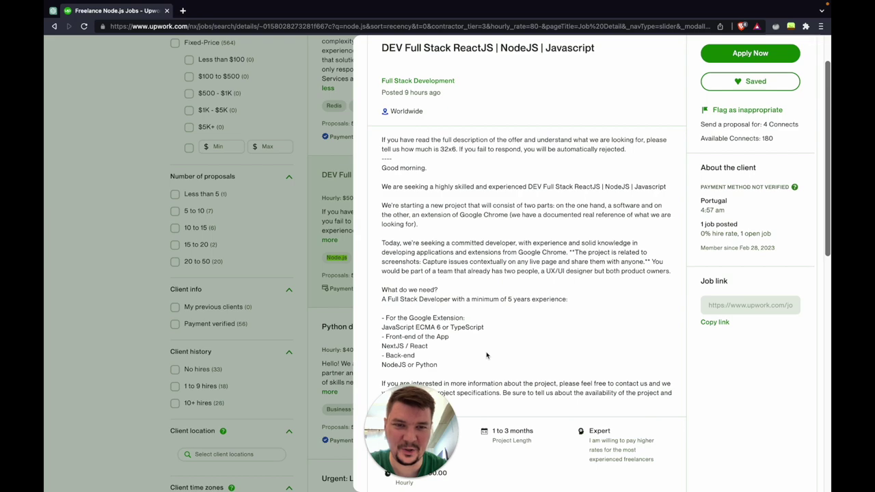
scroll(486, 354, down, 2)
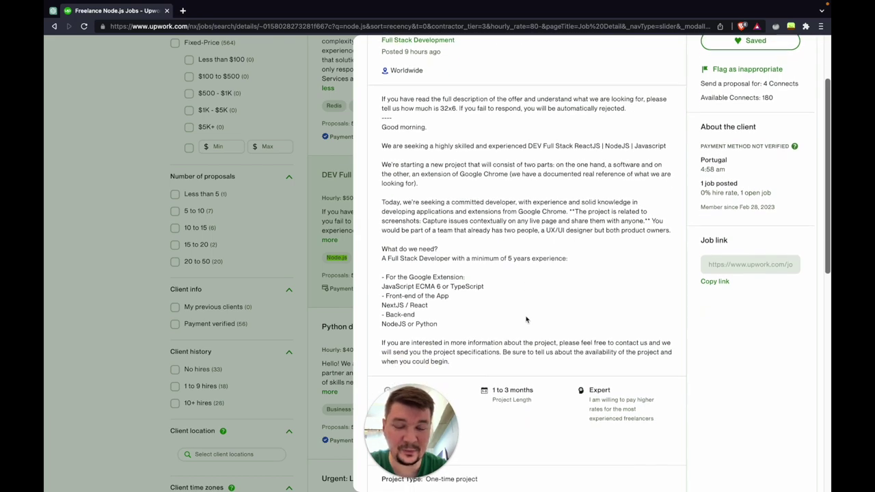
scroll(526, 319, down, 2)
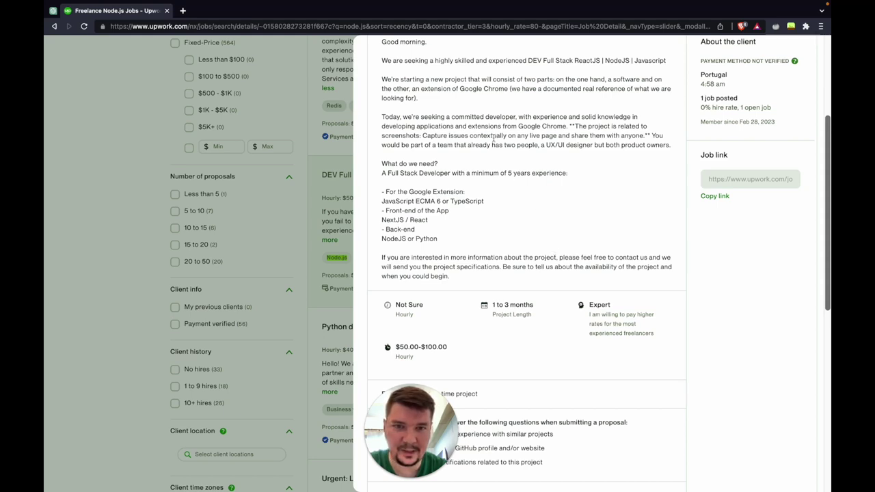
scroll(515, 108, up, 2)
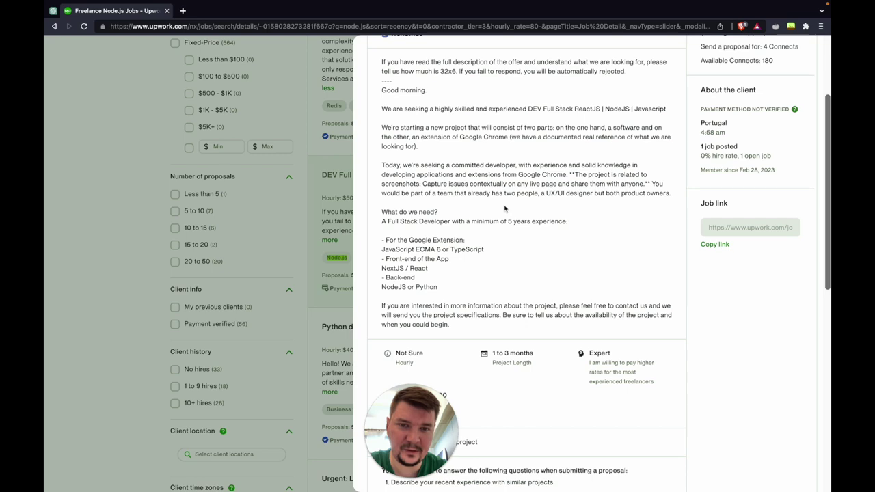
scroll(504, 208, down, 1)
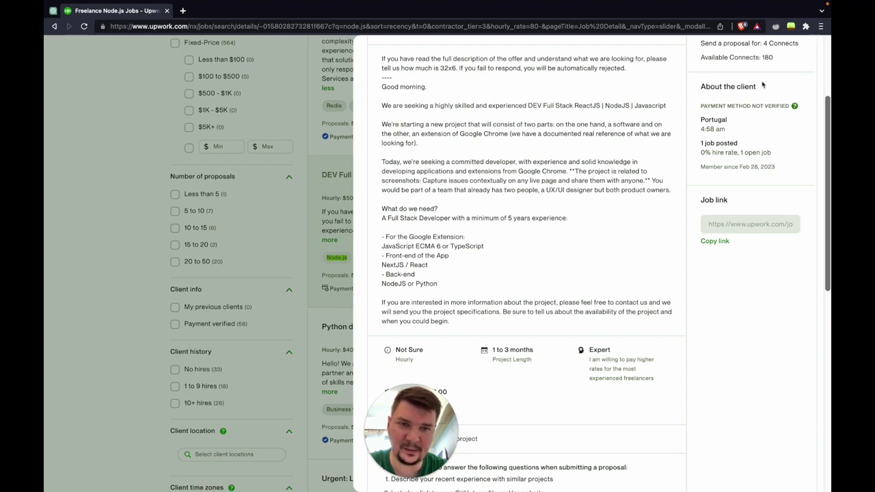
scroll(690, 134, up, 2)
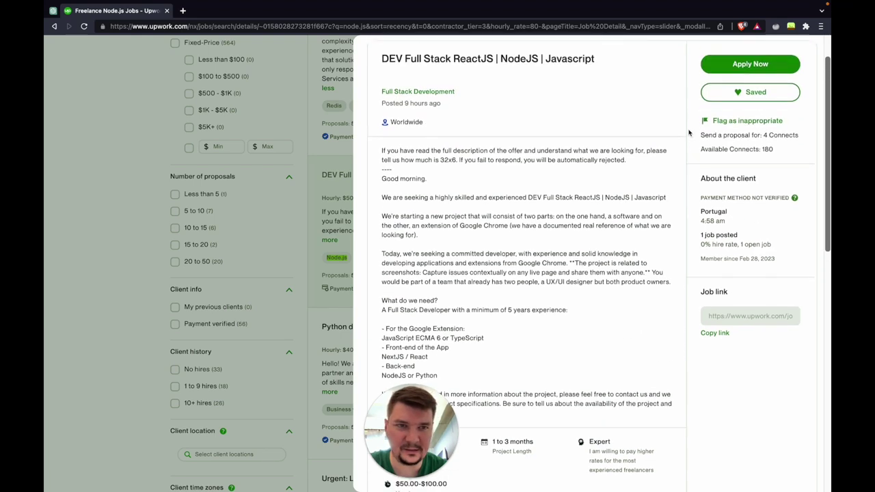
click(738, 99)
Recheck the full stack job's project terms and proposal questions, and return to the search results
scroll(670, 284, down, 3)
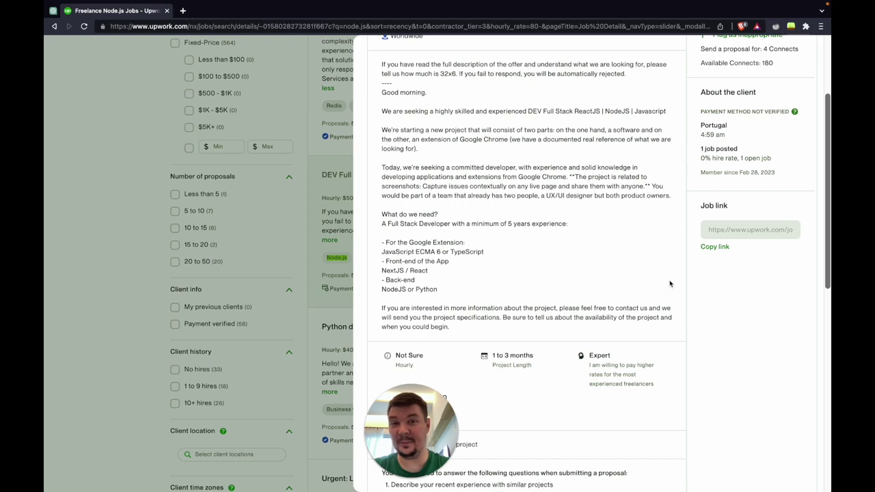
scroll(669, 283, down, 2)
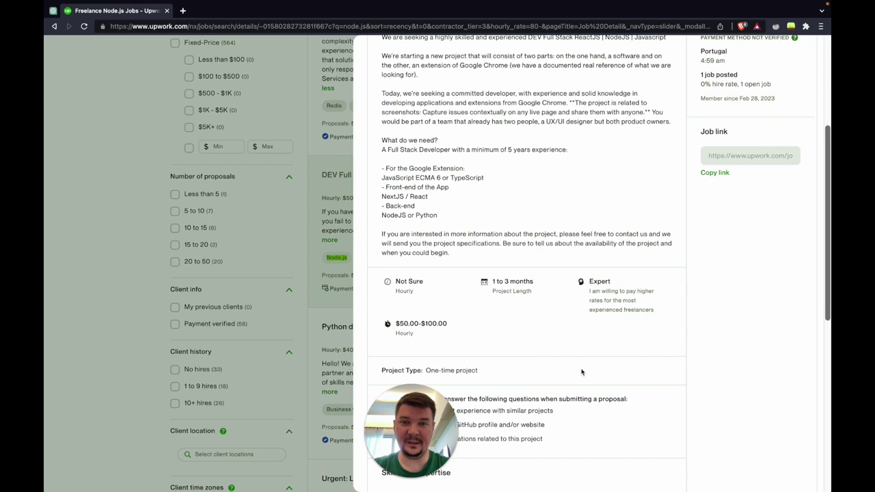
scroll(601, 238, up, 1)
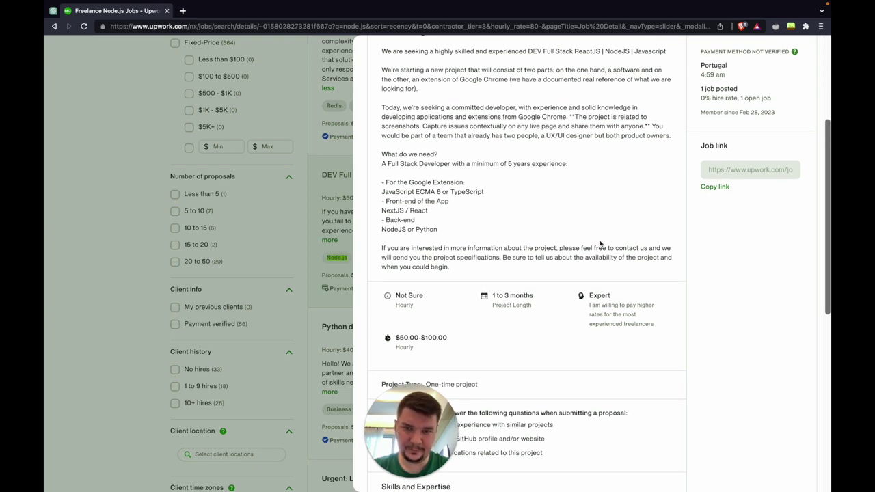
scroll(458, 232, down, 1)
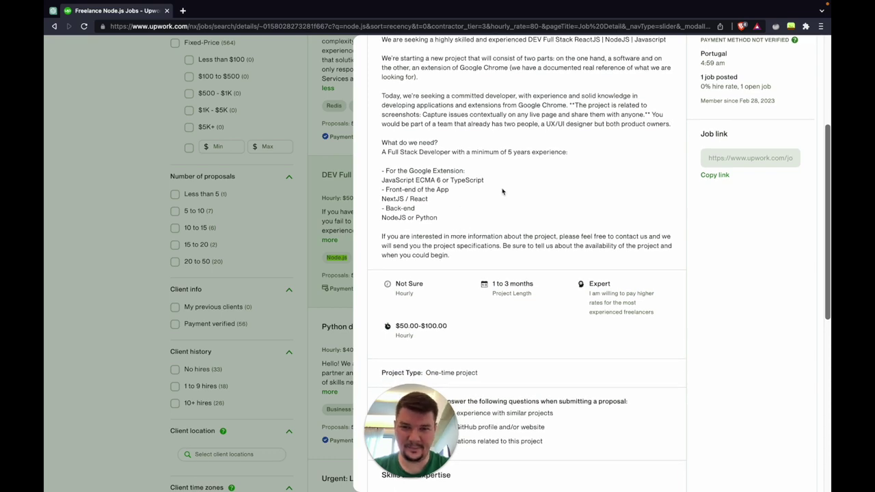
scroll(522, 192, down, 3)
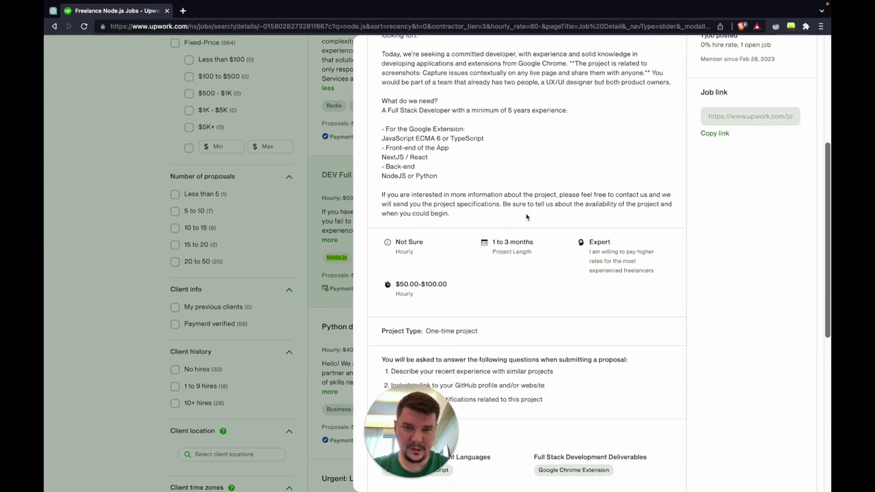
scroll(518, 315, up, 5)
scroll(518, 315, up, 3)
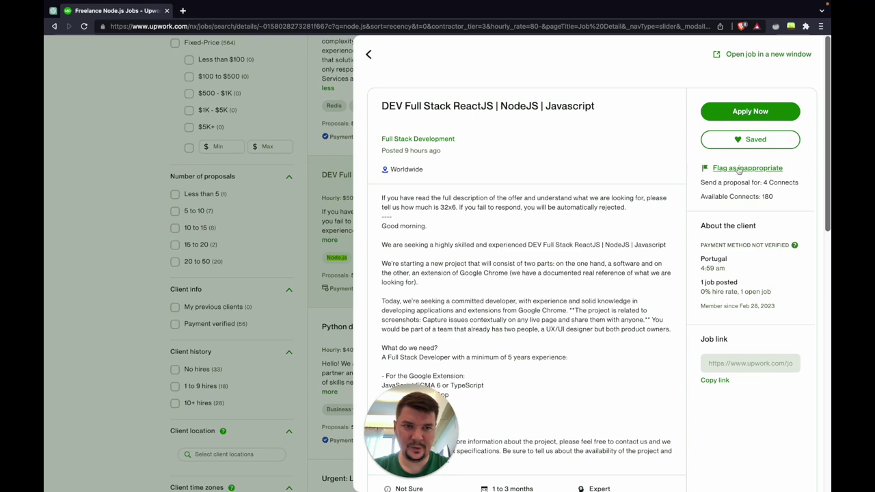
click(319, 231)
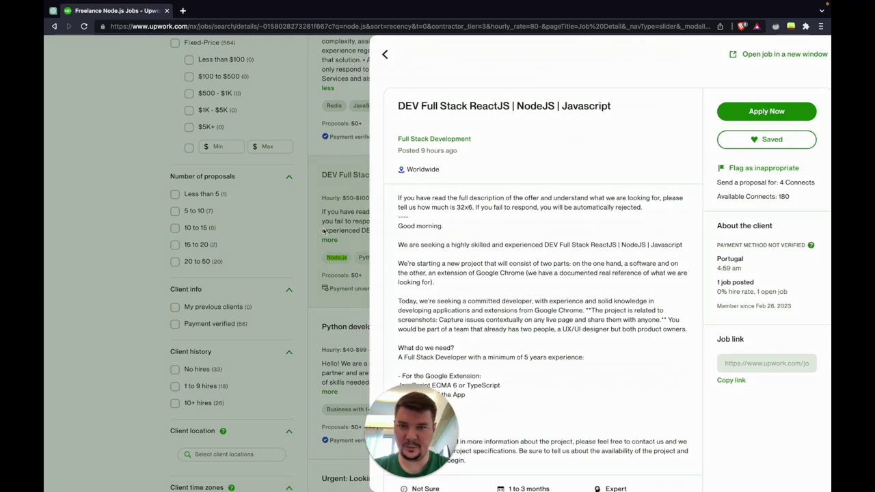
Browse the following Node.js listings and open the "Need an expert Shopify Developer" job
scroll(576, 242, down, 2)
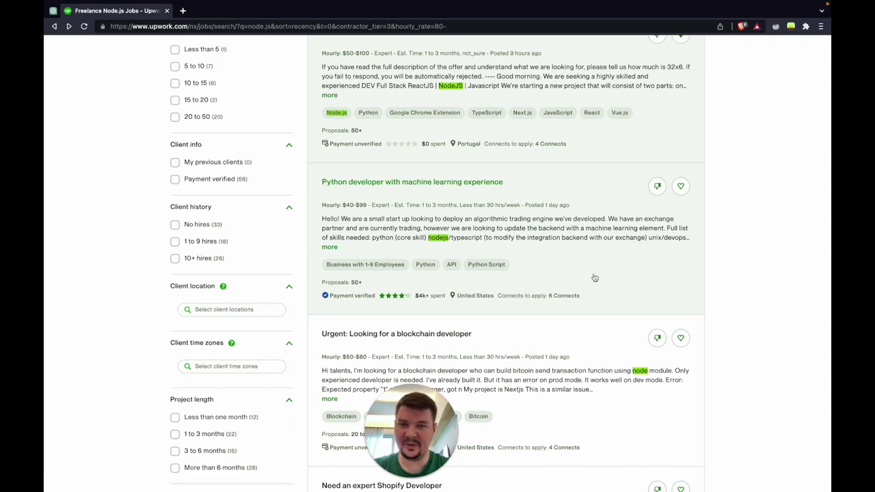
scroll(559, 259, down, 1)
scroll(559, 260, down, 1)
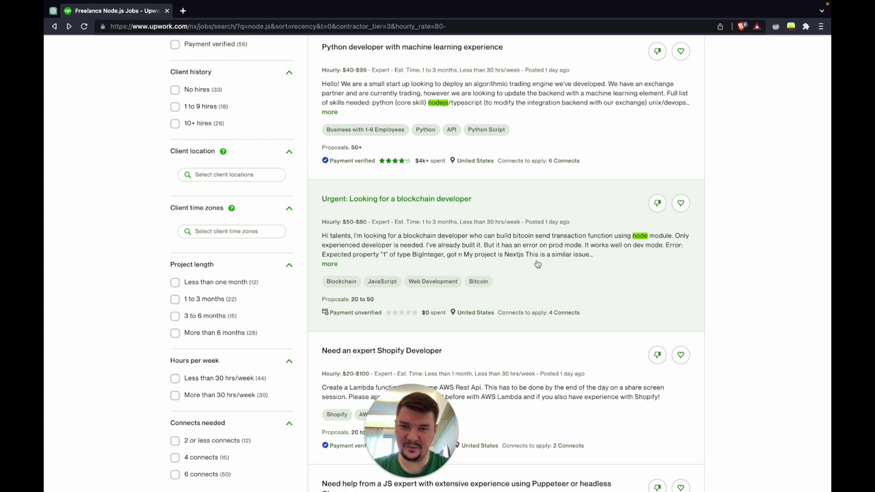
scroll(537, 264, down, 2)
scroll(536, 263, down, 1)
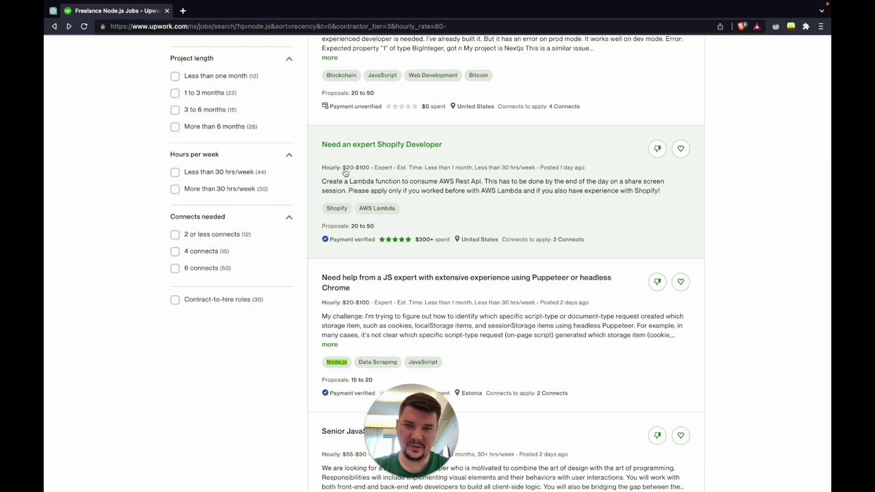
drag(345, 173, 370, 172)
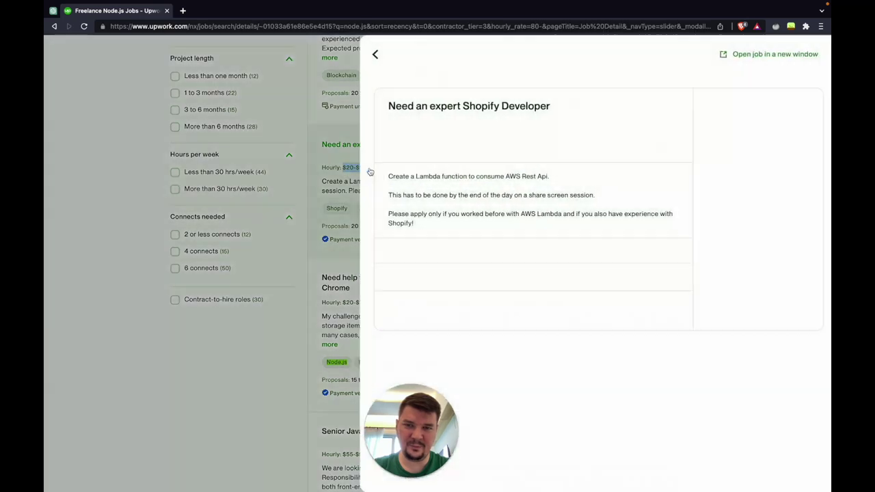
Read the Shopify job's description, project terms and required skills
scroll(528, 337, down, 5)
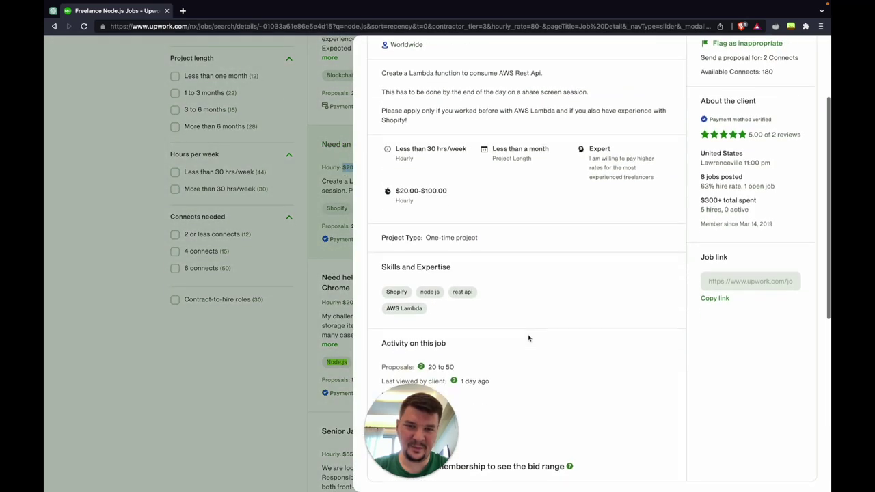
scroll(528, 338, up, 3)
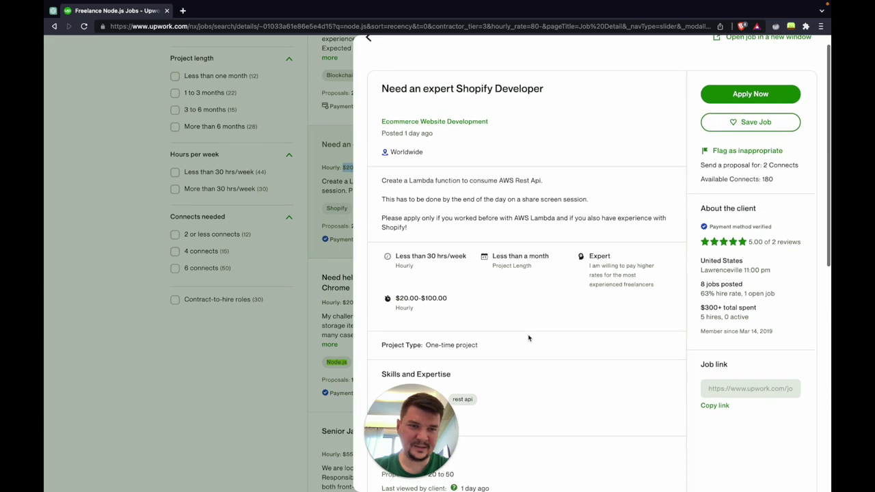
scroll(528, 338, down, 5)
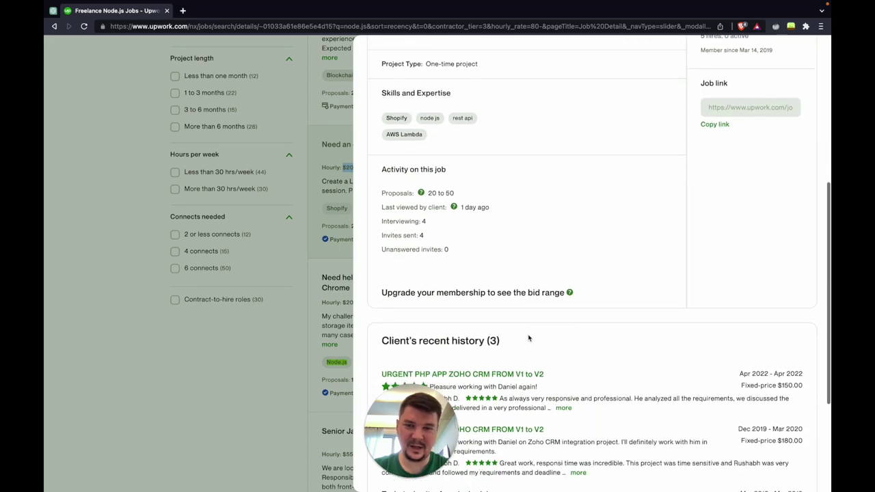
scroll(528, 337, up, 5)
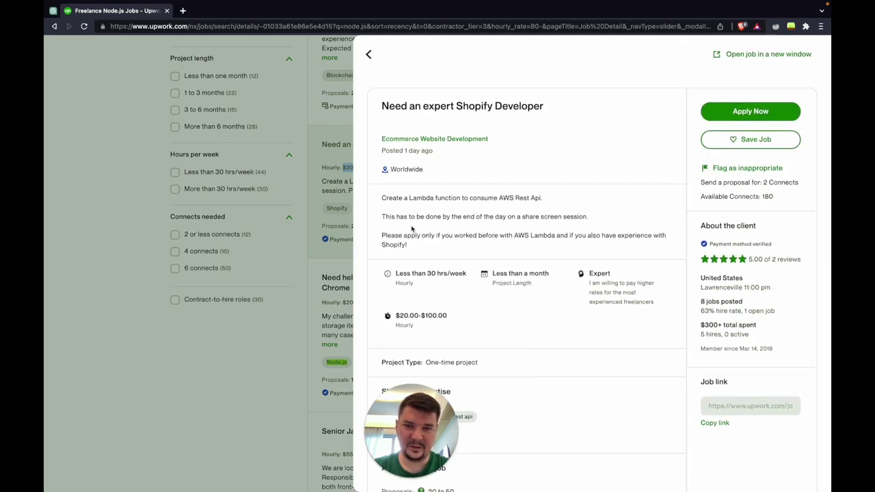
drag(381, 197, 419, 259)
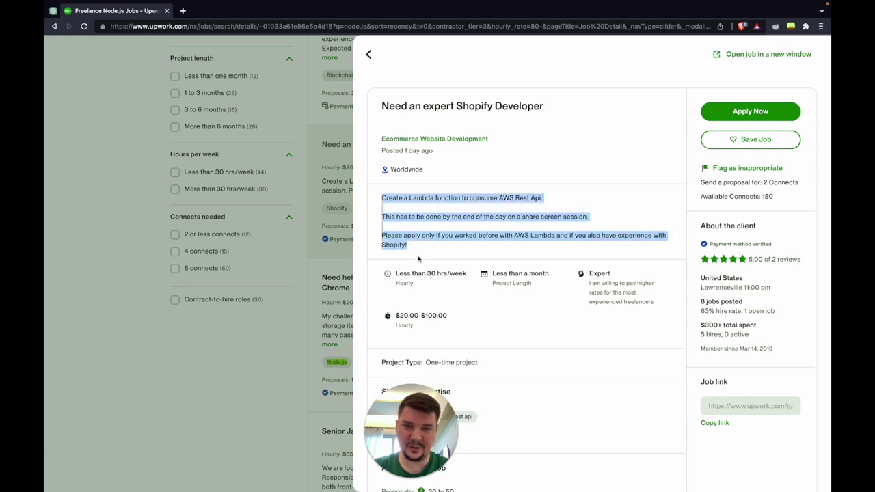
click(418, 259)
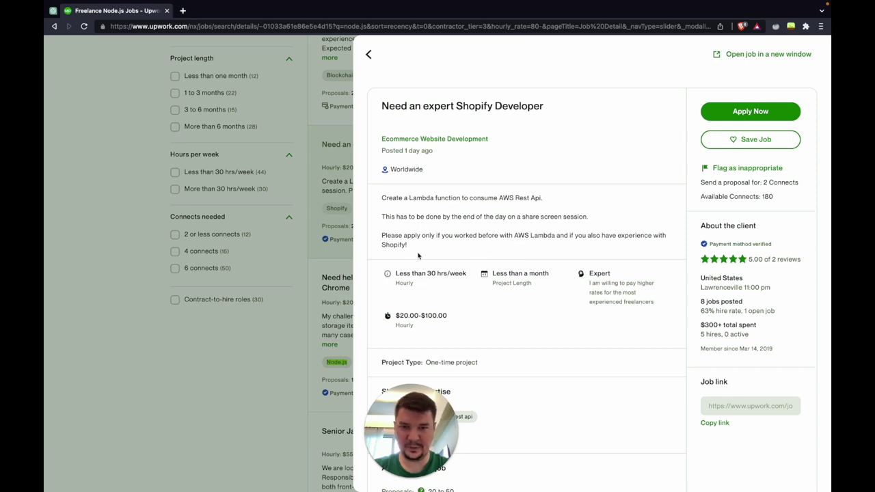
Review the Shopify job's activity and the client's recent history, and return to the search results
scroll(498, 351, down, 5)
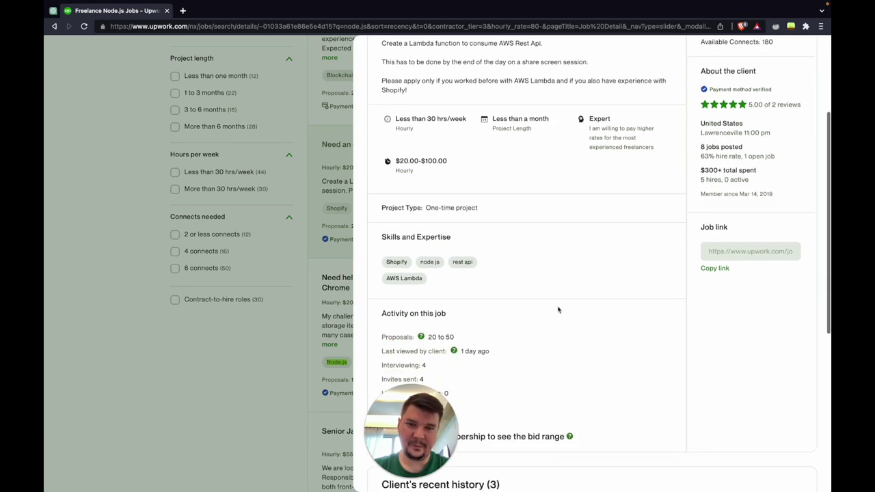
scroll(469, 364, down, 3)
scroll(539, 256, down, 3)
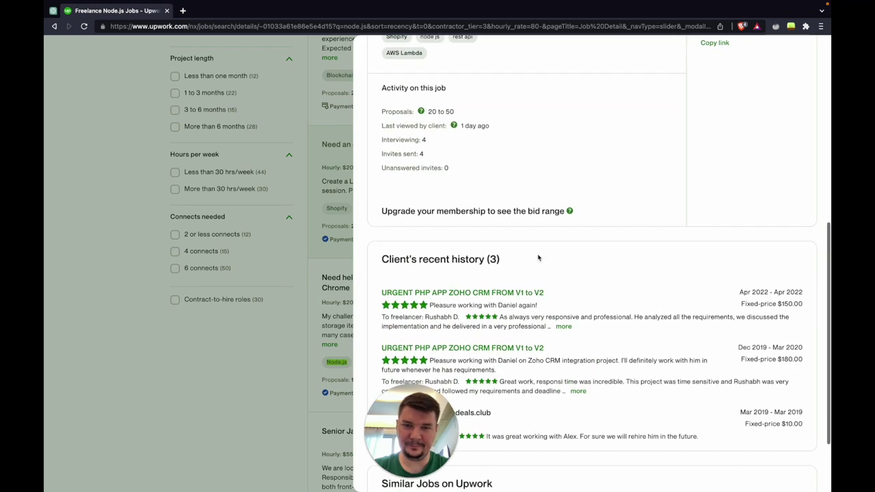
scroll(538, 257, up, 10)
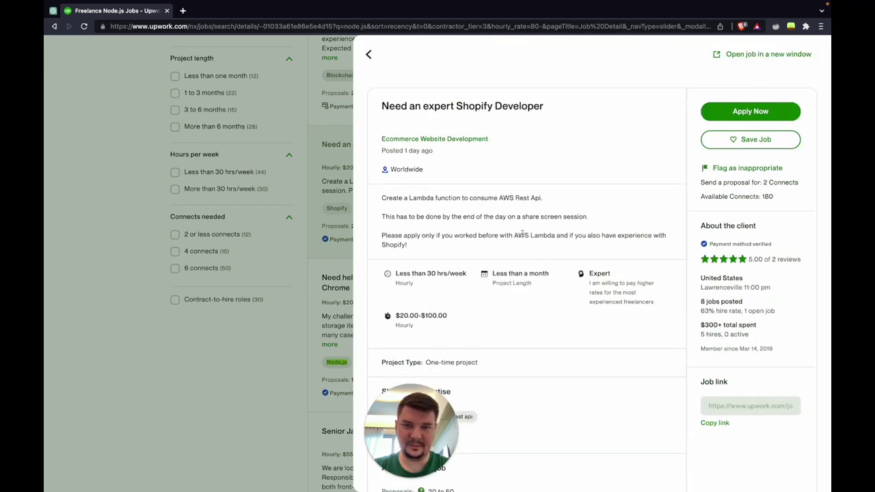
click(342, 233)
Browse the next Node.js listings and open the "Senior JavaScript (React) Developer" job
scroll(537, 307, down, 3)
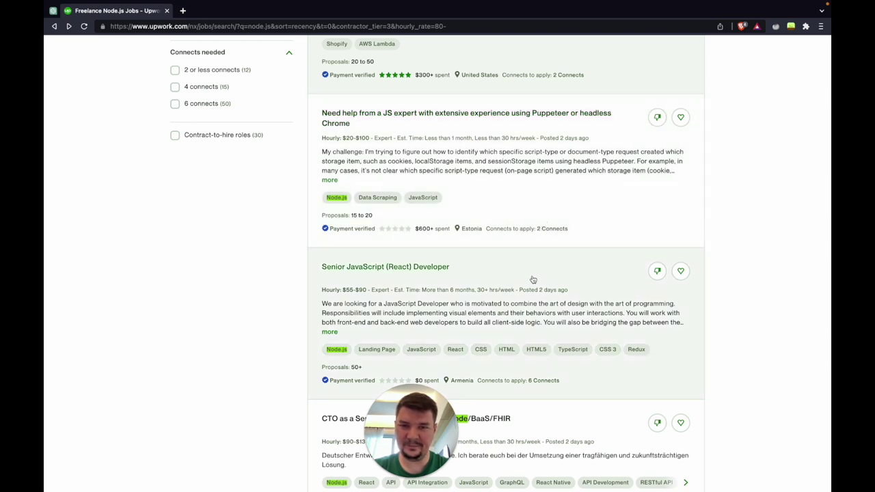
scroll(531, 279, down, 3)
scroll(544, 210, down, 3)
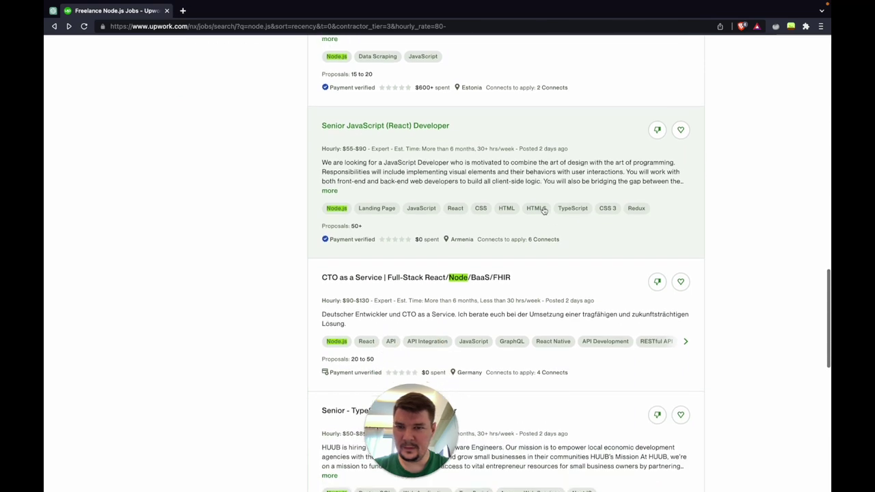
click(477, 160)
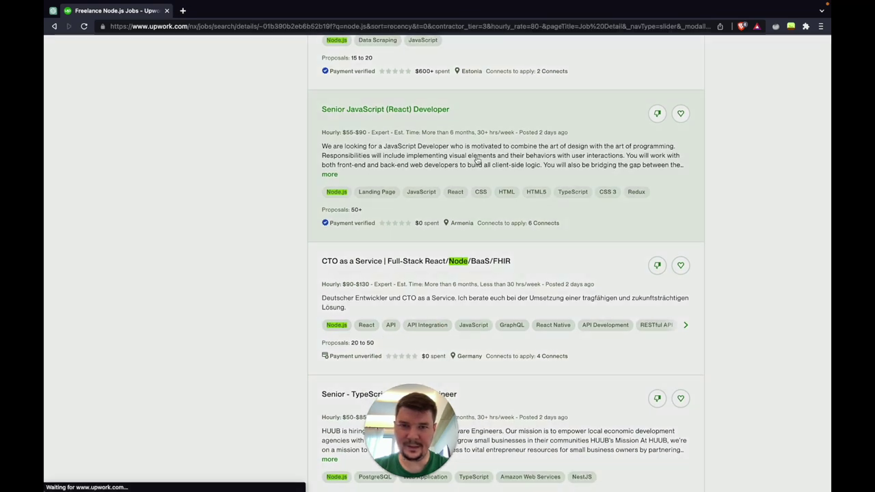
Review the React job's client details, project terms, required skills, activity and the client's other open jobs
scroll(468, 298, down, 3)
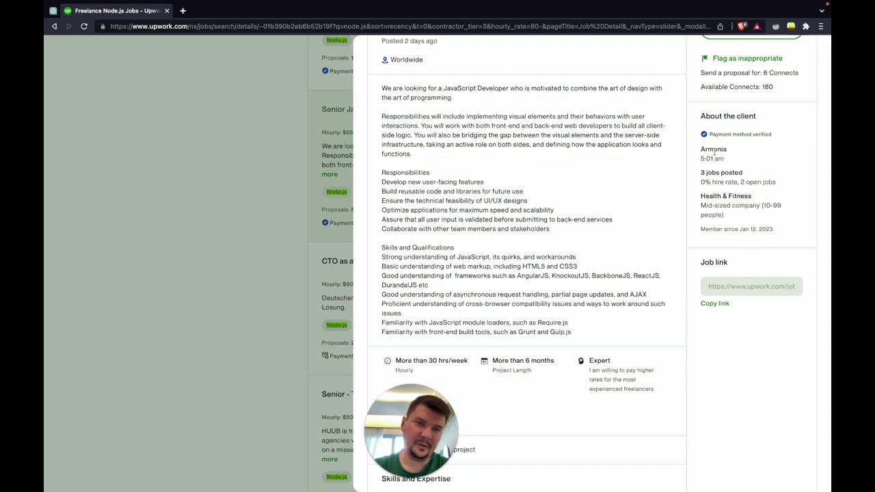
scroll(734, 198, down, 3)
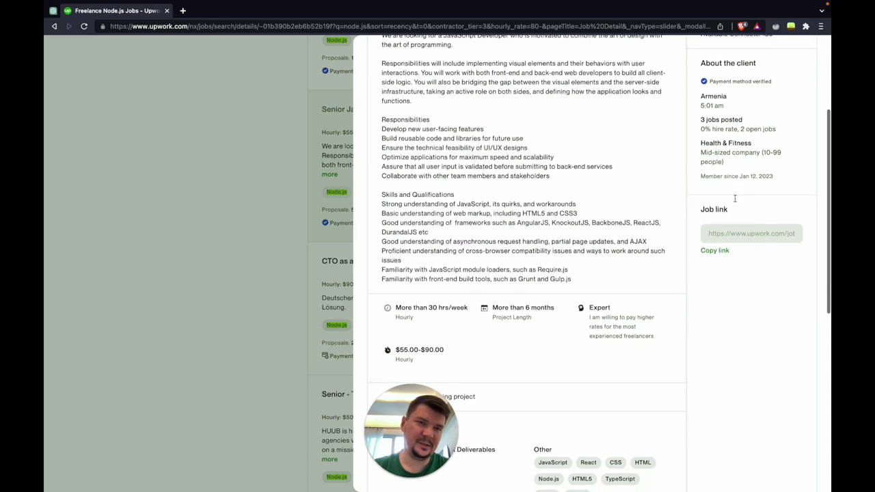
scroll(735, 198, down, 1)
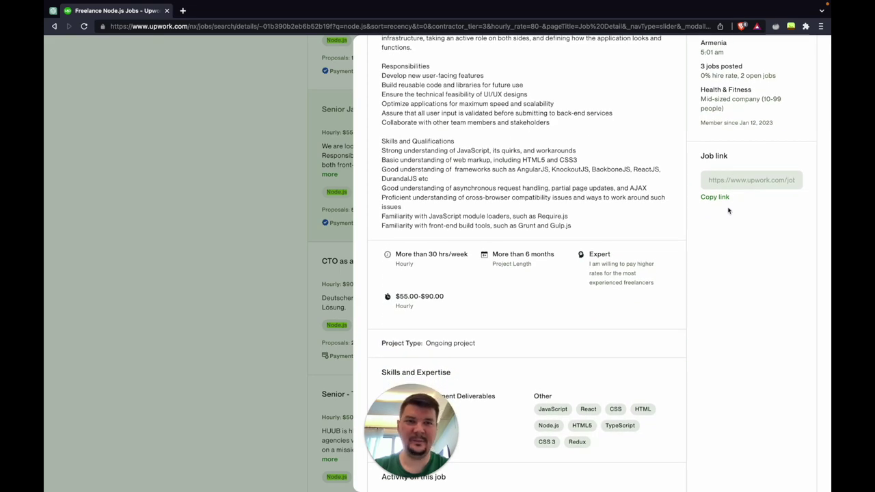
scroll(709, 294, down, 4)
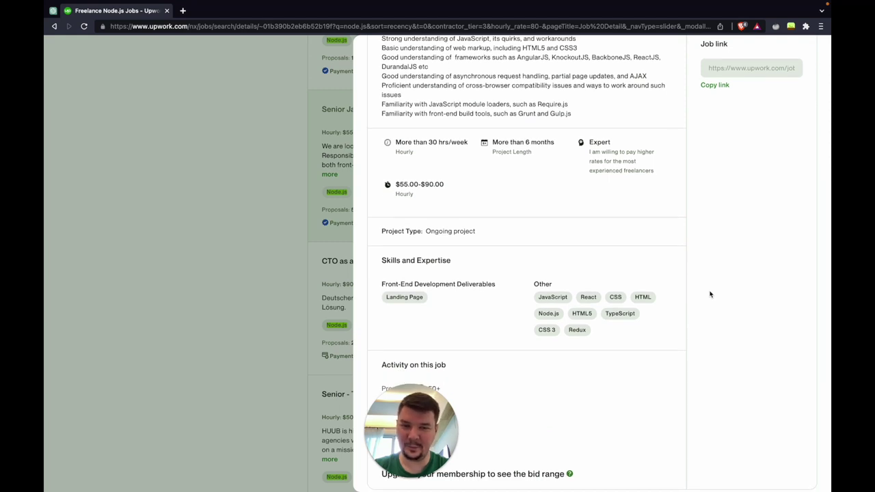
scroll(709, 294, down, 2)
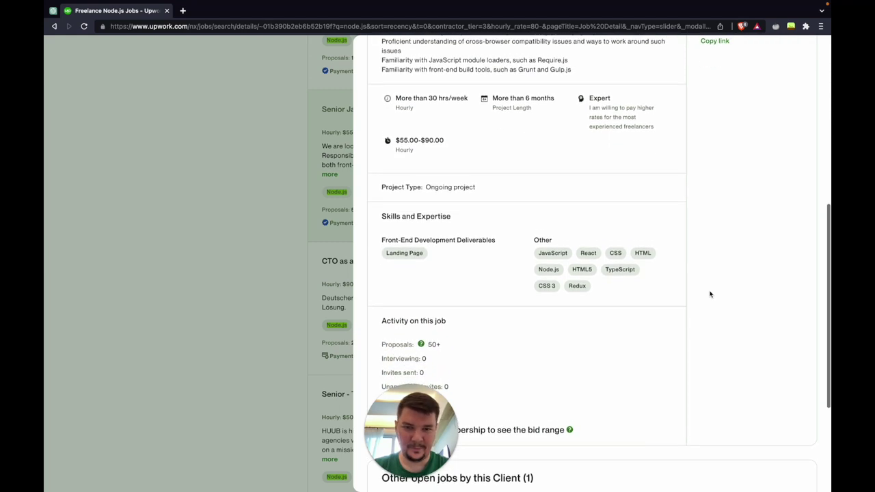
scroll(503, 296, down, 2)
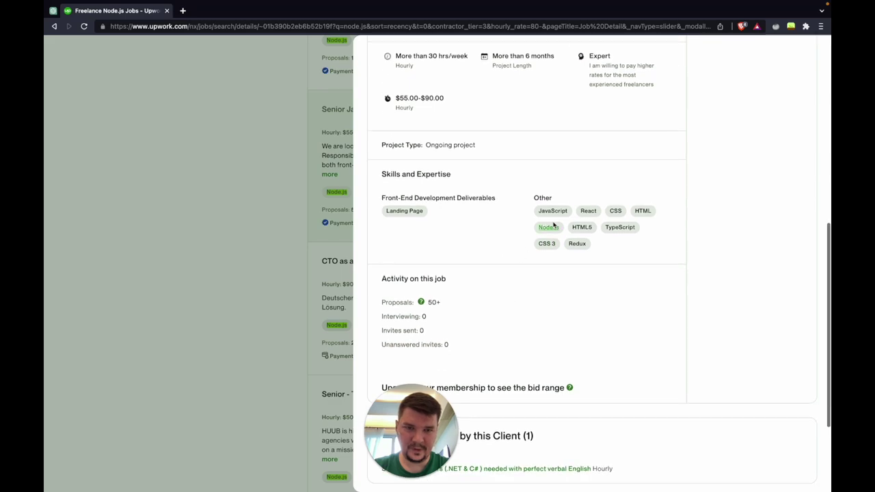
scroll(494, 257, down, 6)
scroll(492, 258, up, 8)
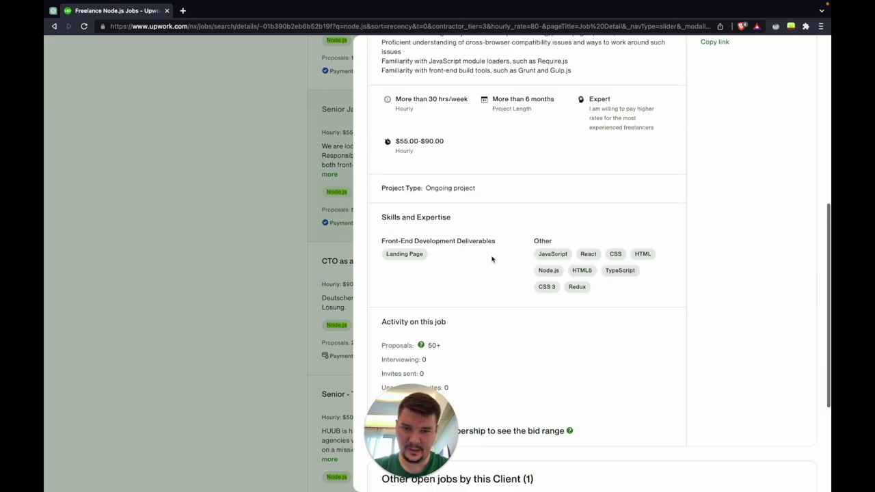
Reread the React job's responsibilities and qualifications, and return to the search results
scroll(492, 258, up, 12)
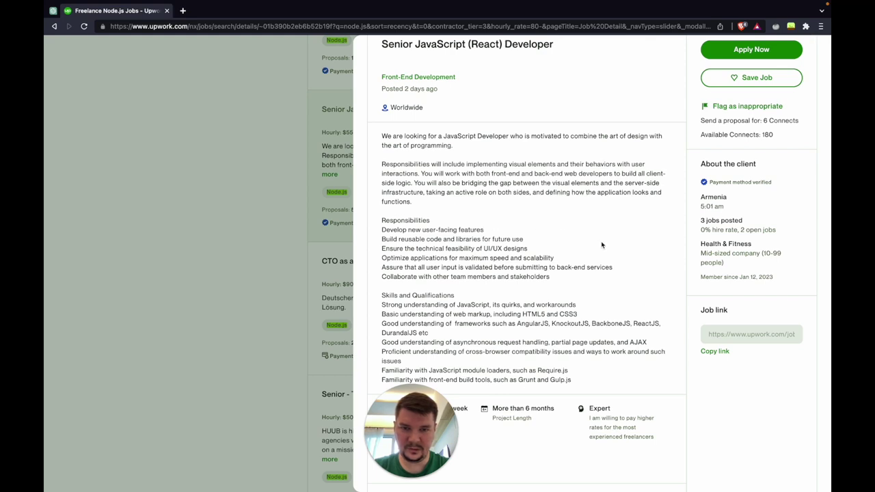
scroll(601, 245, down, 1)
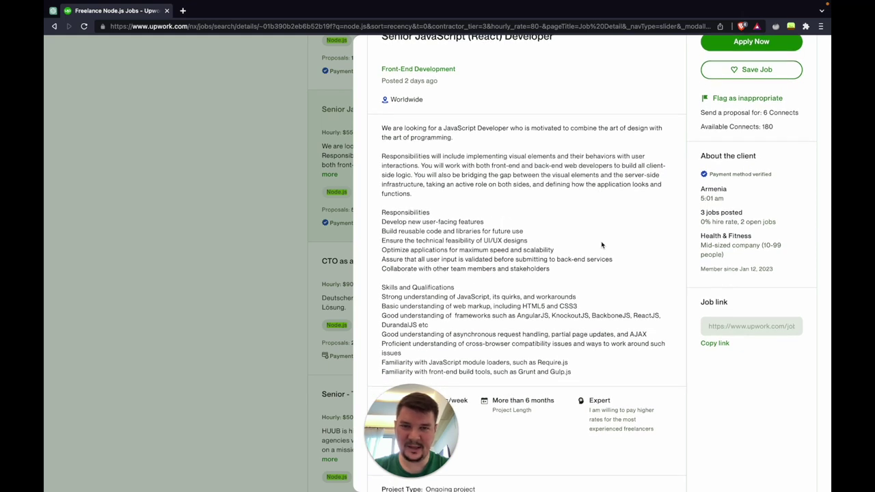
scroll(595, 313, down, 3)
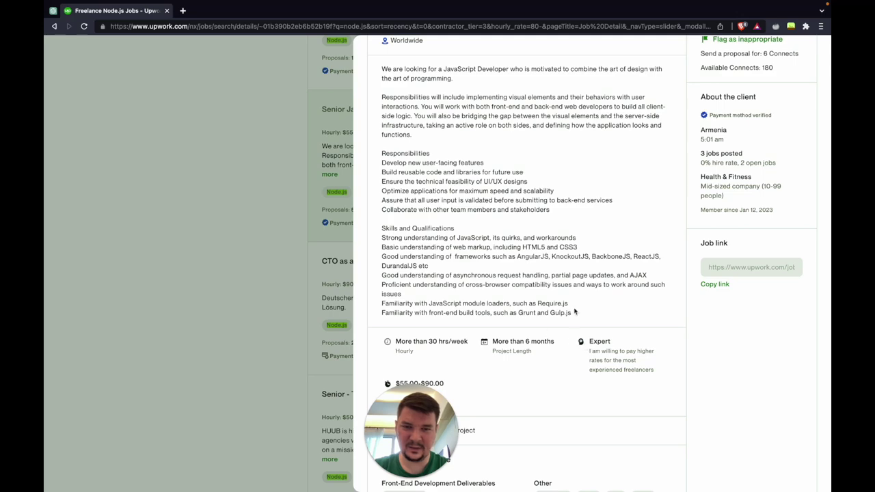
scroll(571, 302, up, 1)
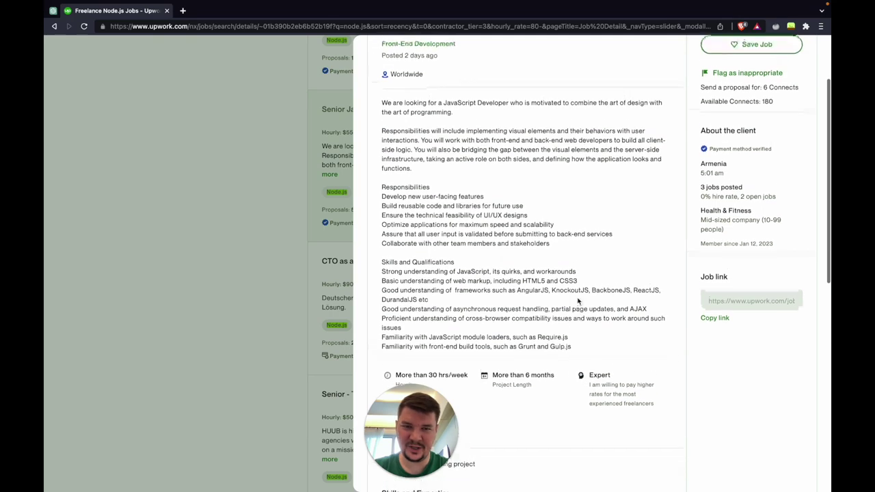
scroll(578, 303, down, 2)
scroll(578, 302, up, 3)
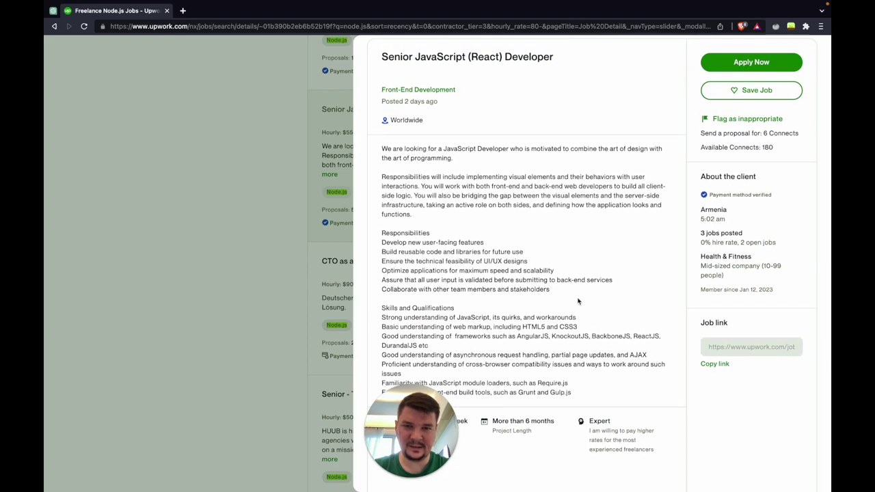
scroll(578, 300, up, 1)
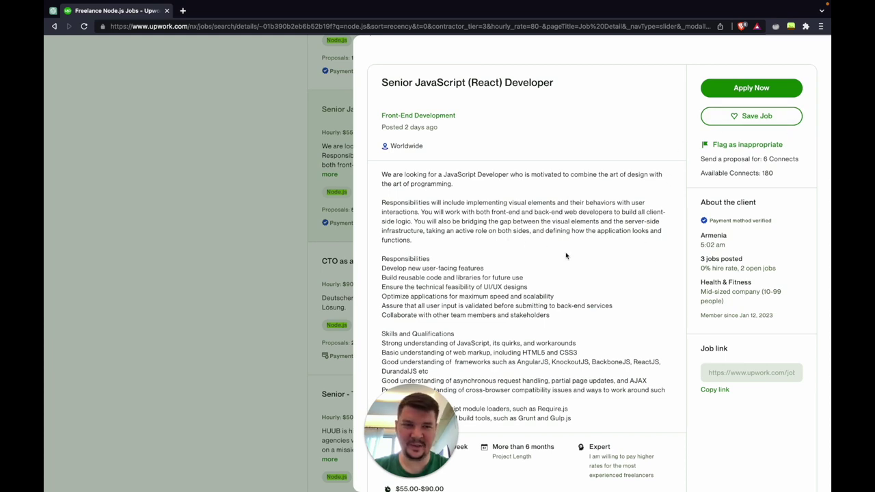
click(325, 263)
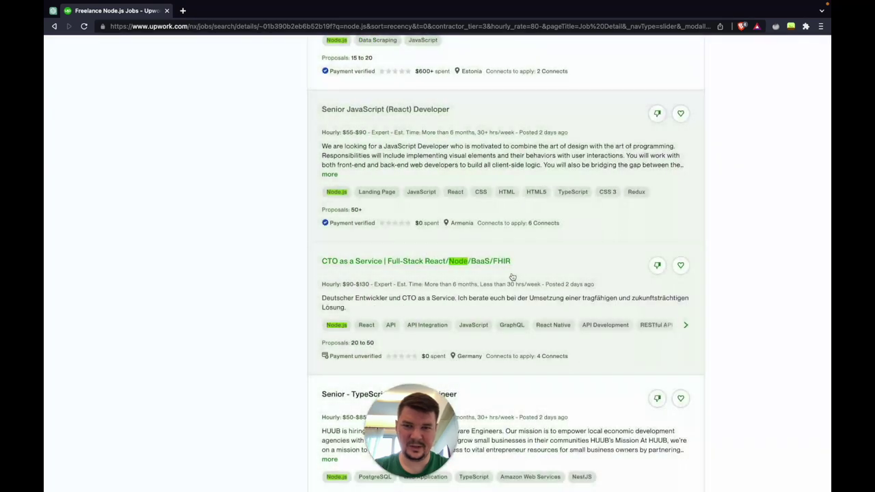
Compare the neighbouring listings and open the "CTO as a Service | Full-Stack React/Node/BaaS/FHIR" job
scroll(537, 326, down, 1)
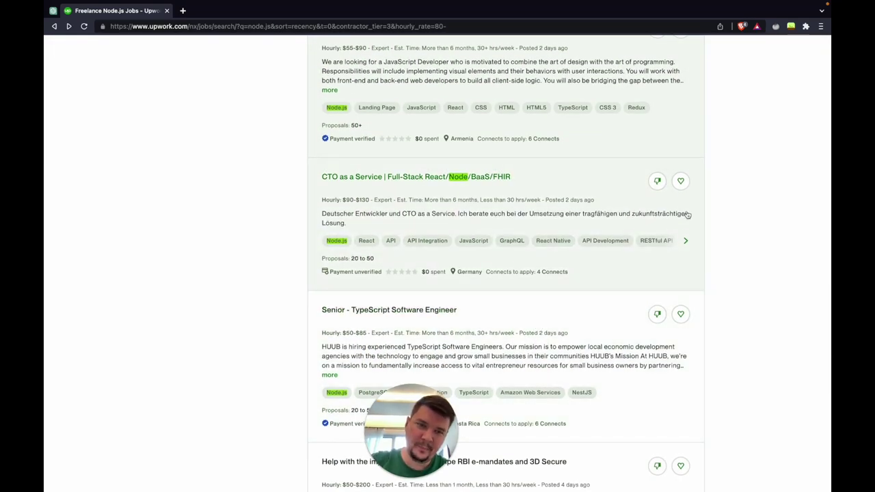
scroll(688, 215, up, 1)
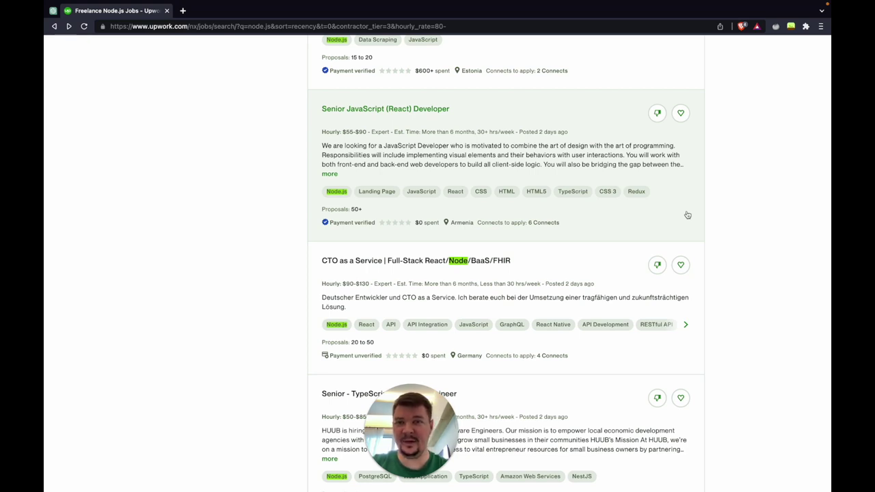
scroll(597, 300, down, 1)
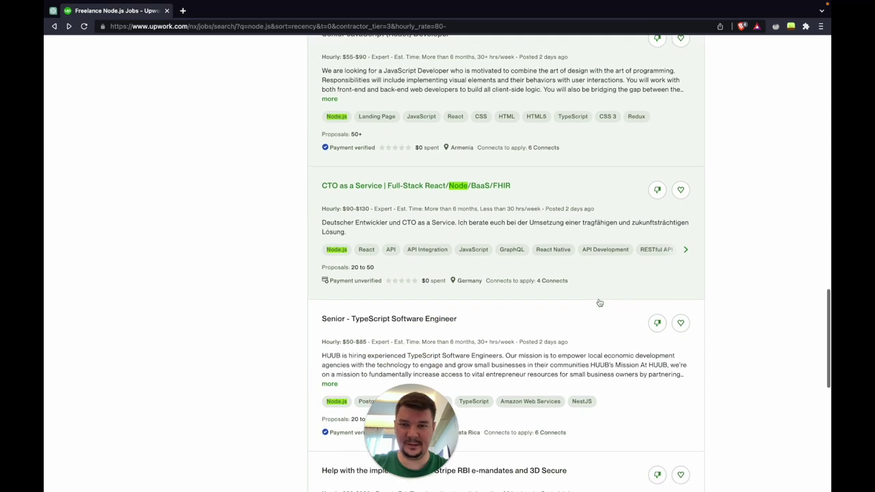
click(562, 217)
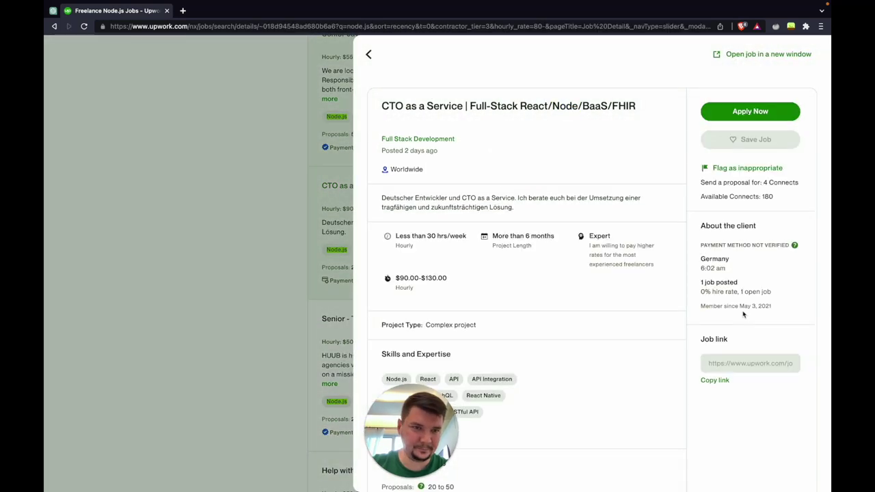
Review the CTO job's project terms, skills, activity and client details, and return to the search results
scroll(714, 418, down, 3)
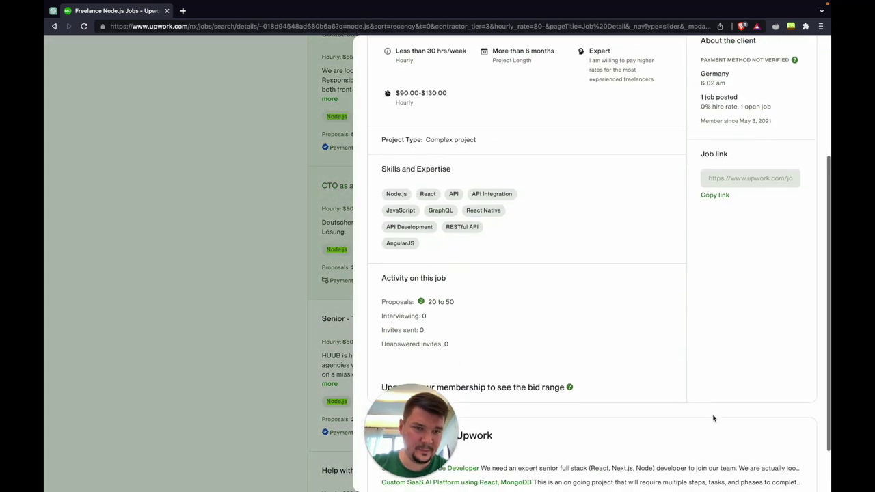
scroll(713, 418, up, 3)
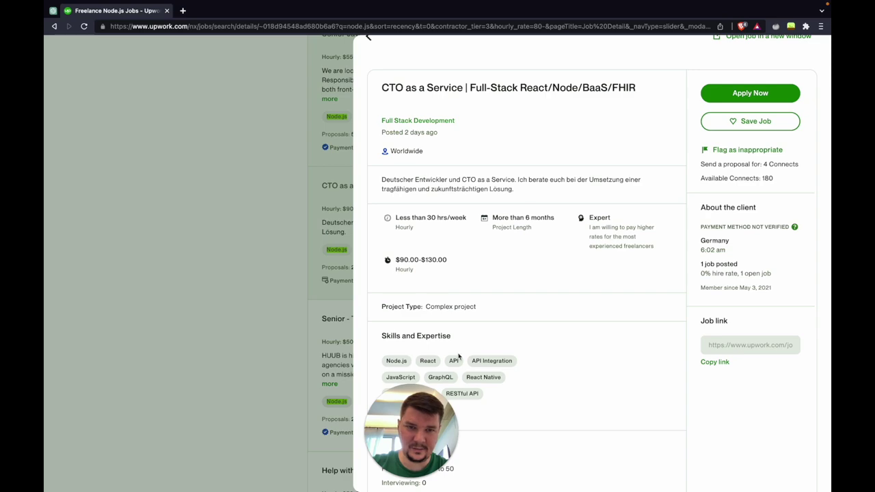
scroll(526, 354, down, 4)
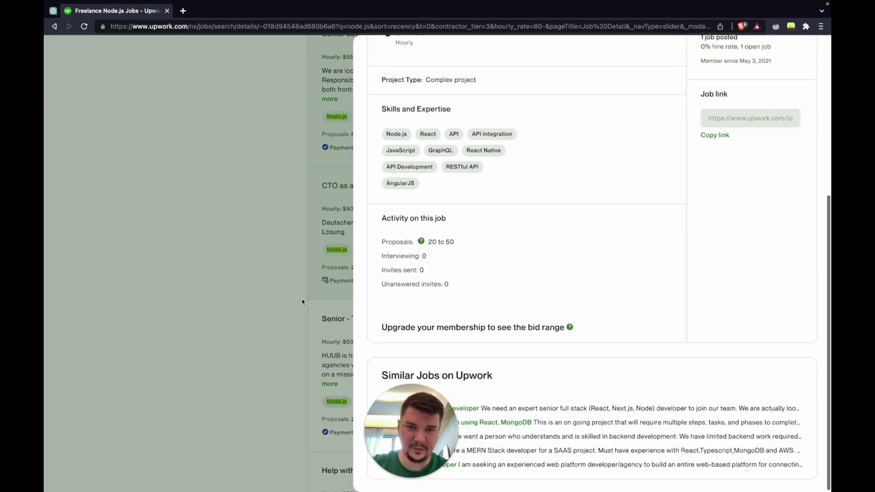
click(301, 298)
Browse the remaining listings on the page and open the "Help with the implementation of Stripe RBI e-mandates and 3D Secure" job
scroll(482, 380, down, 3)
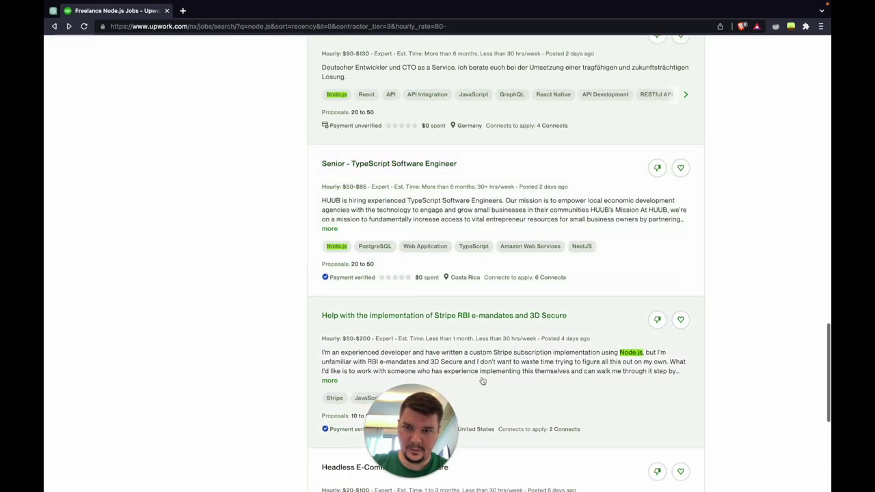
scroll(719, 272, down, 1)
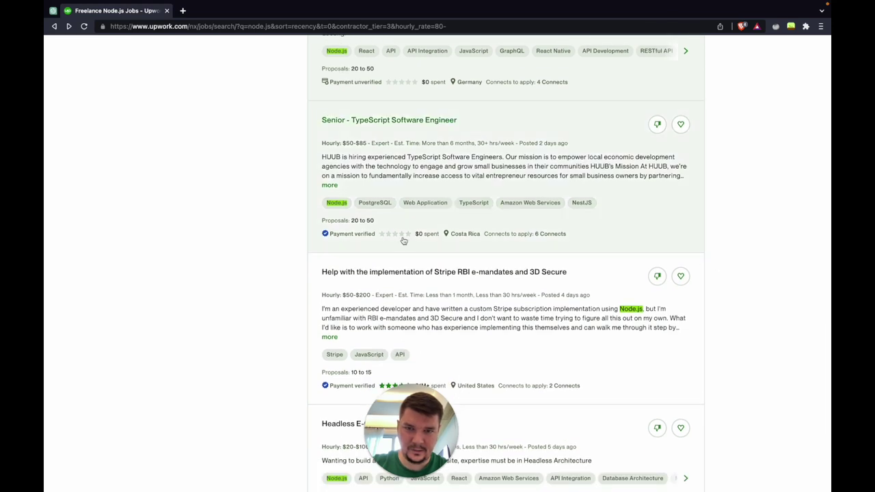
scroll(385, 261, down, 3)
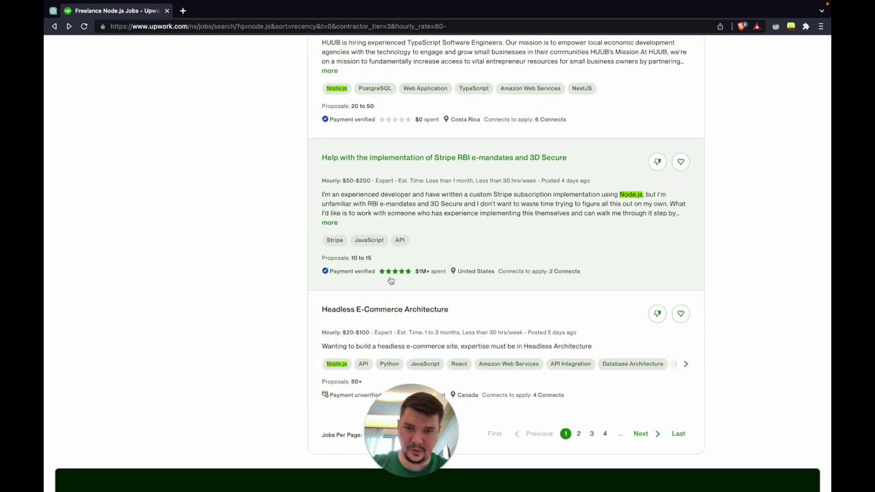
drag(413, 274, 465, 275)
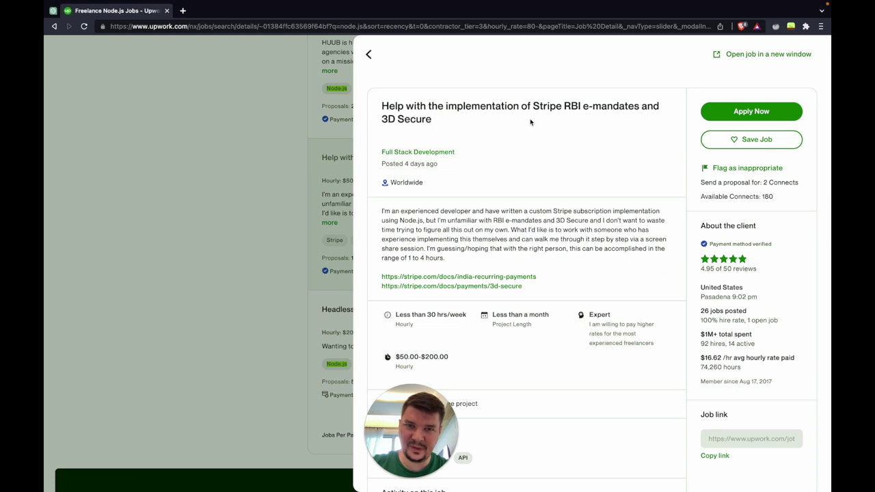
Check the Stripe job client's rating, total spend, hires and average hourly rate paid
scroll(519, 231, down, 2)
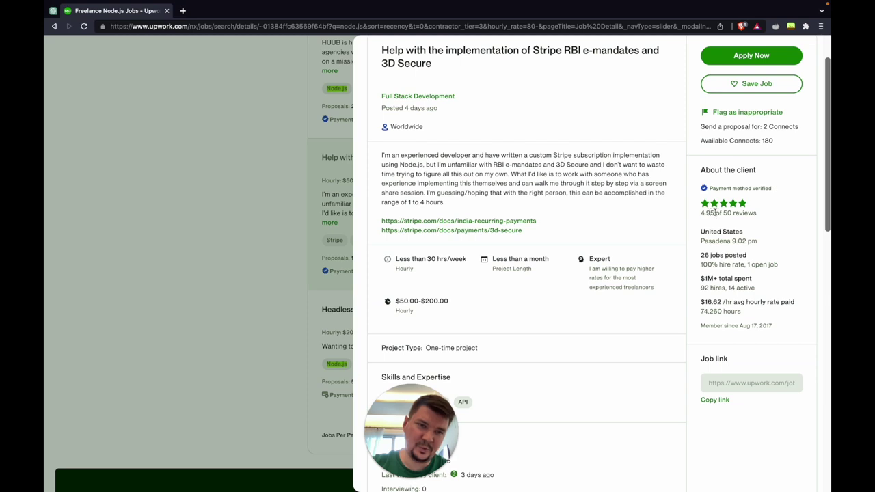
drag(715, 212, 696, 218)
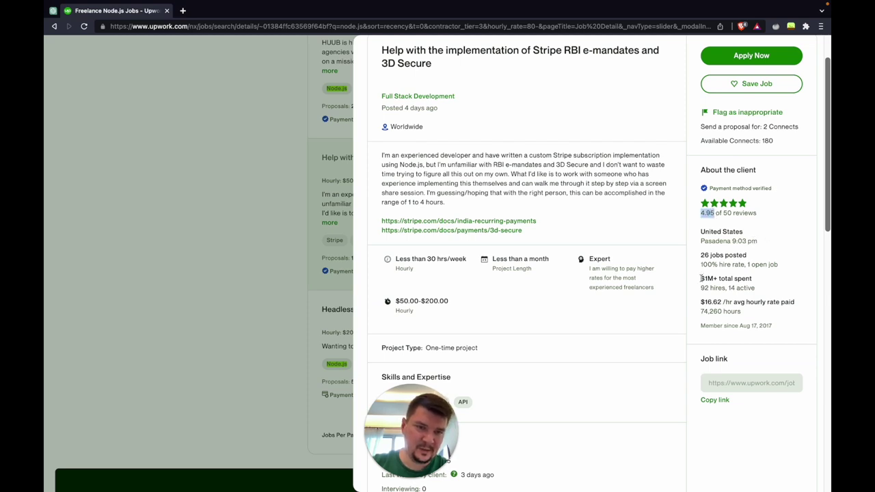
drag(701, 278, 760, 288)
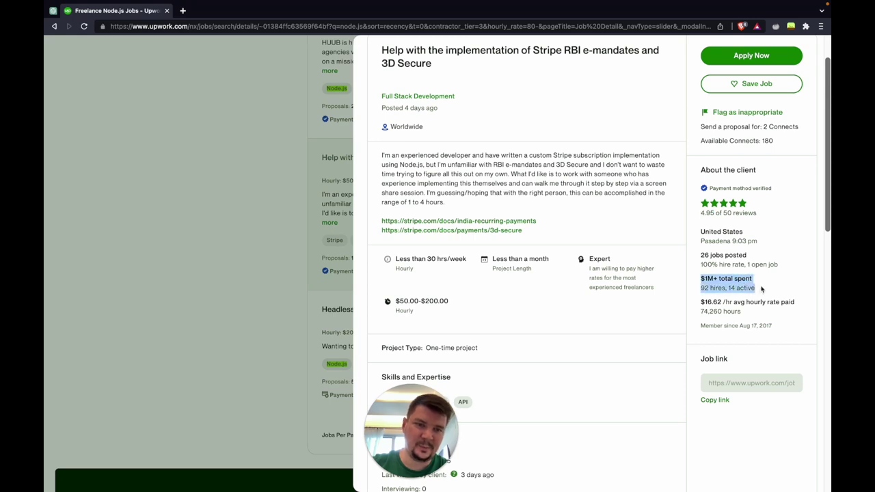
click(755, 288)
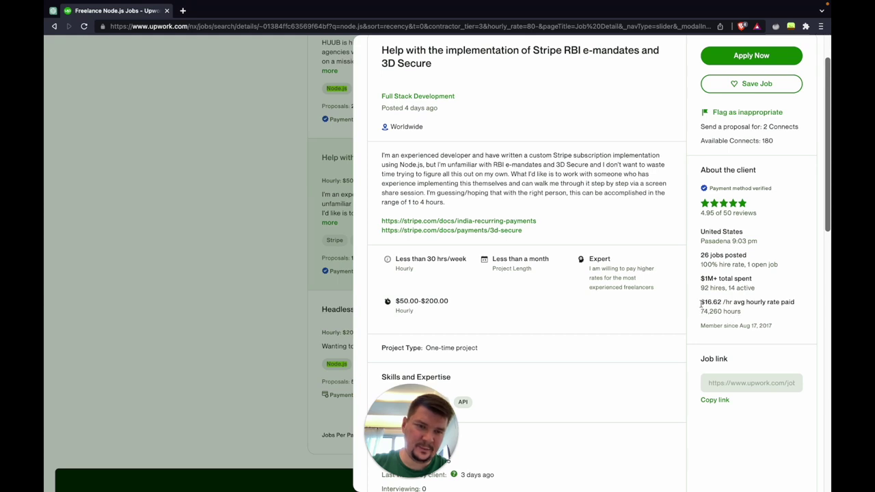
drag(700, 301, 780, 301)
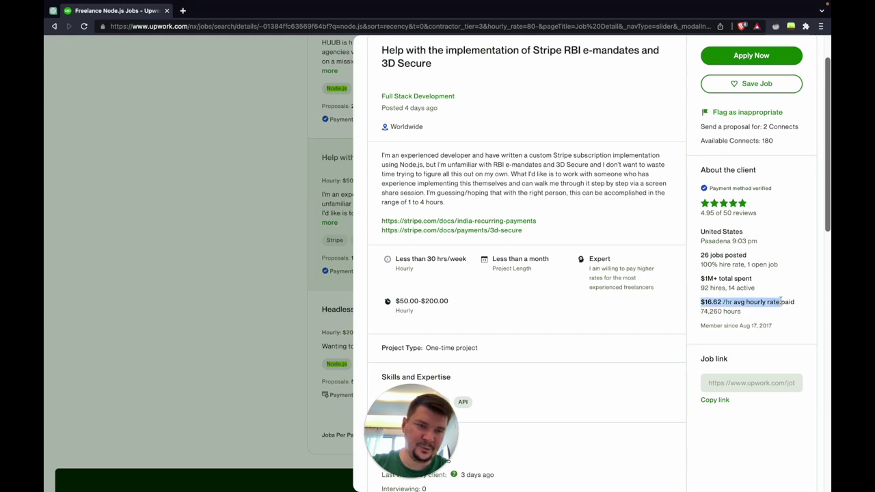
click(732, 314)
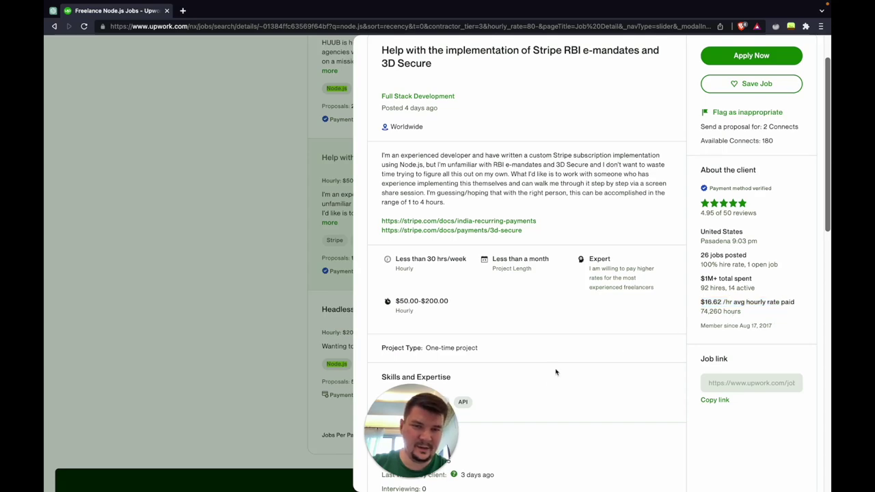
Compare the hourly rates paid in the client's recent history and expand the list of past jobs
scroll(555, 371, down, 6)
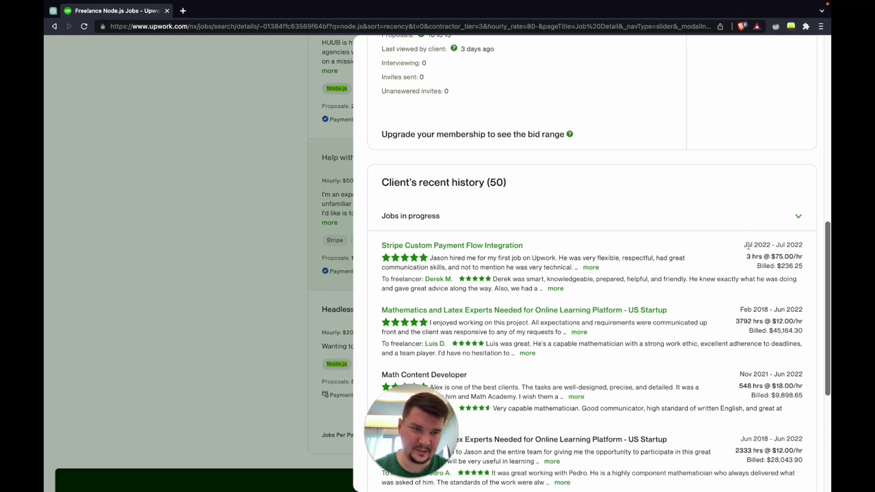
drag(746, 257, 820, 263)
scroll(729, 272, down, 2)
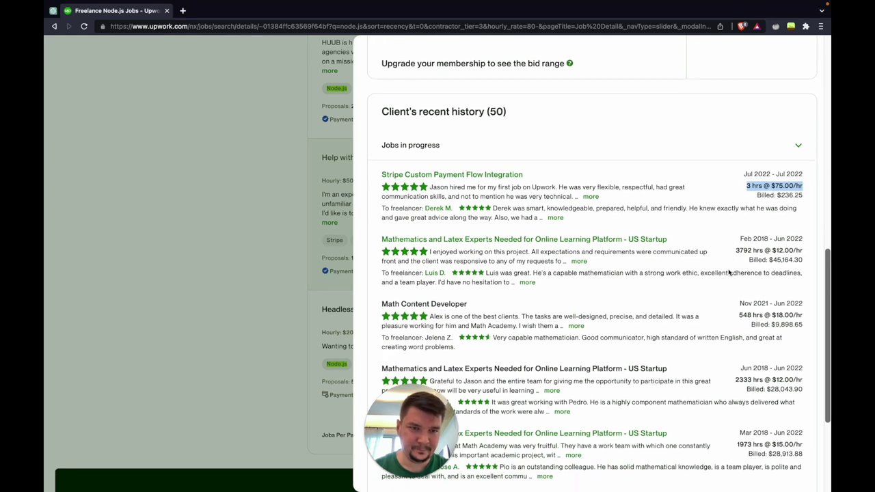
scroll(707, 266, down, 2)
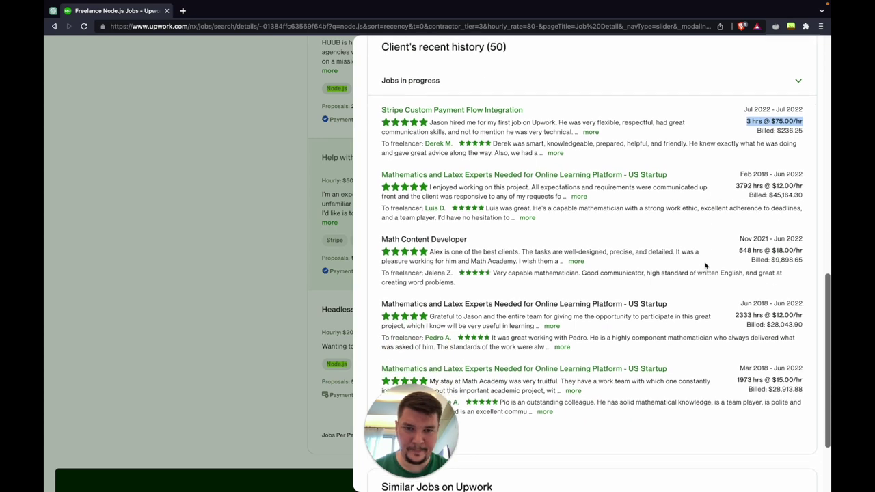
drag(735, 183, 809, 187)
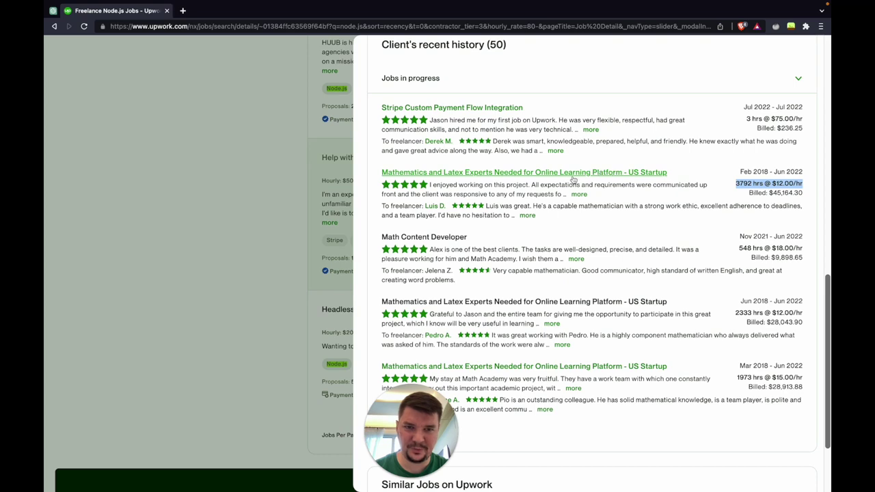
scroll(630, 216, down, 2)
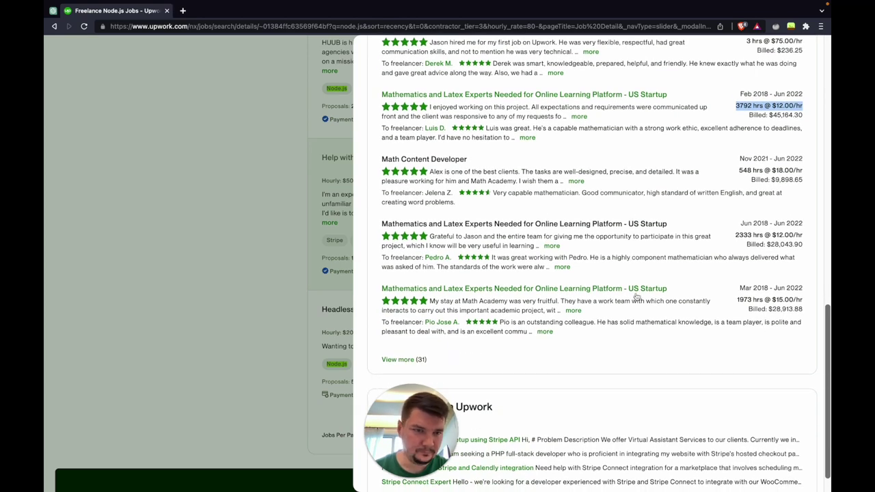
scroll(639, 337, down, 1)
click(400, 326)
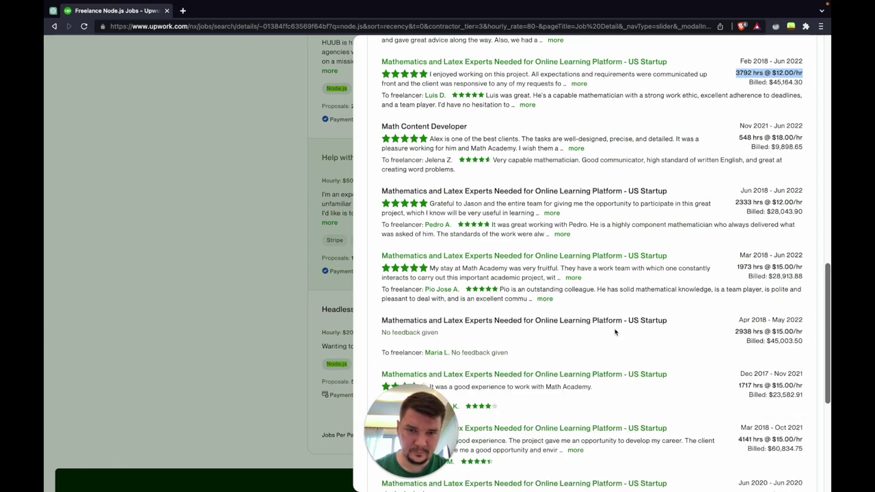
Review the rates in the expanded job history and read the full freelancer feedback on the June 2020 mathematics job
scroll(607, 286, up, 3)
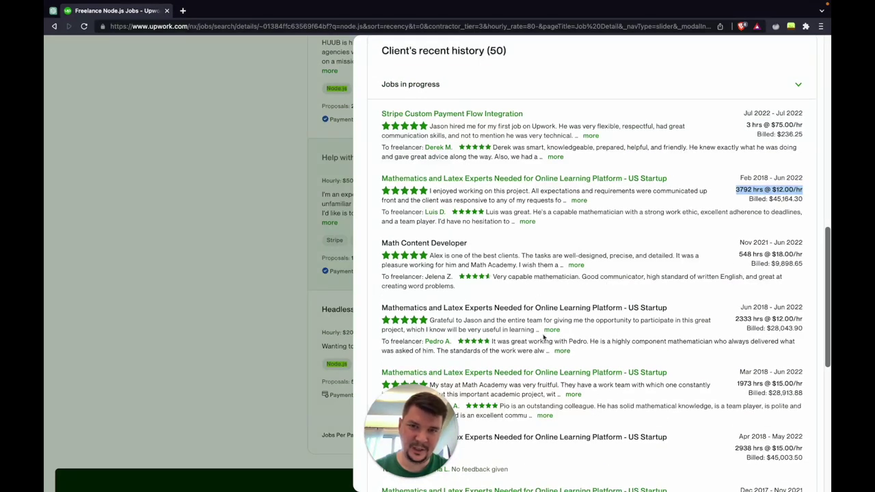
scroll(554, 387, down, 2)
scroll(554, 387, down, 2)
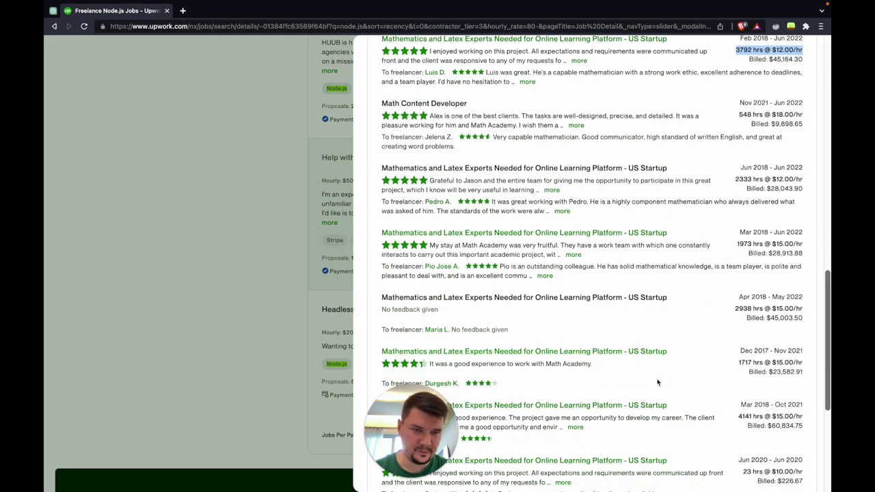
scroll(657, 383, down, 3)
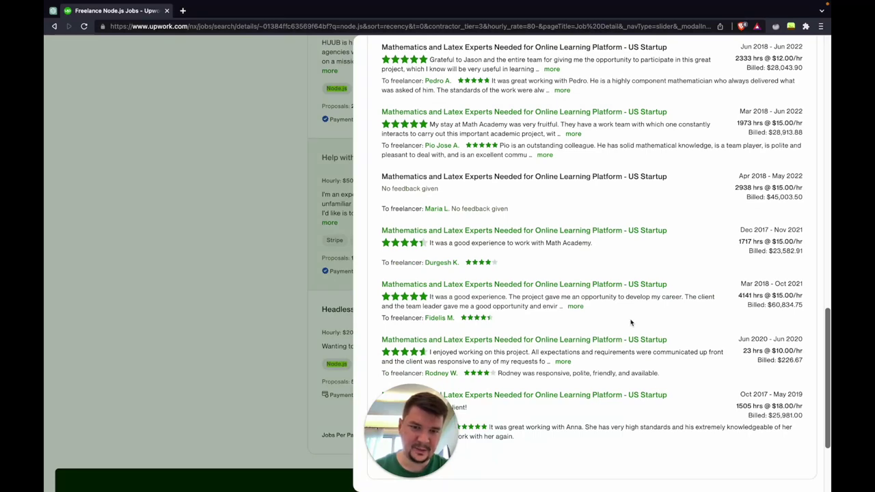
click(562, 362)
scroll(632, 359, down, 2)
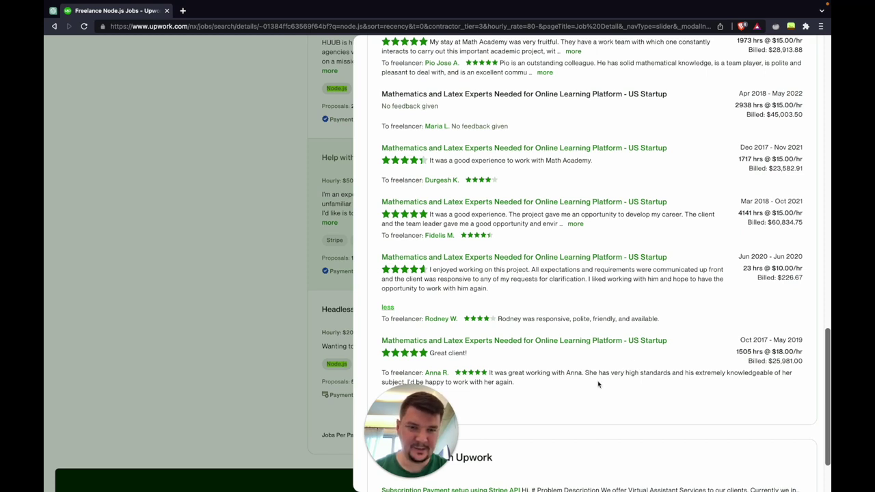
scroll(598, 385, down, 2)
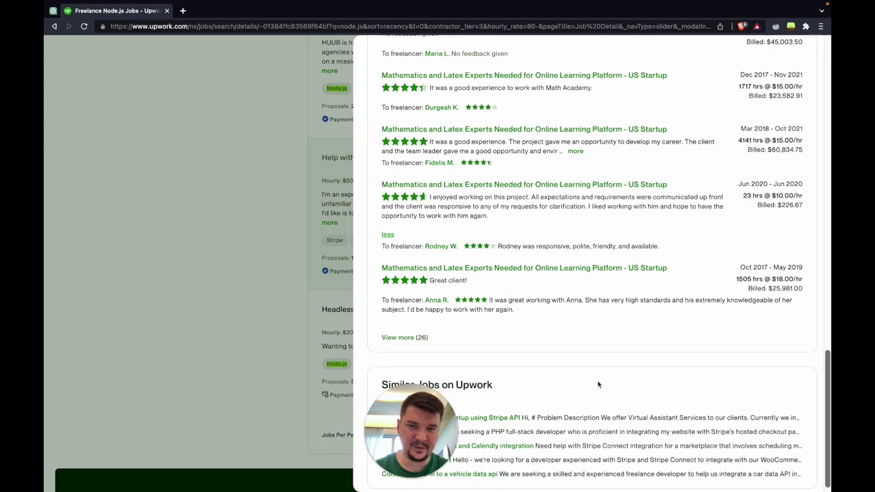
Load more of the client's past jobs and review the older tutorial writer and mathematics contracts
click(399, 337)
scroll(578, 345, down, 1)
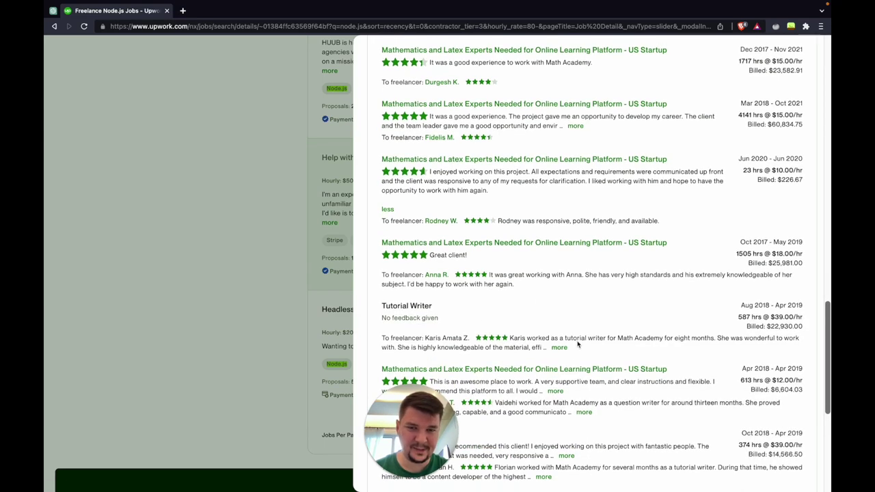
scroll(577, 345, down, 3)
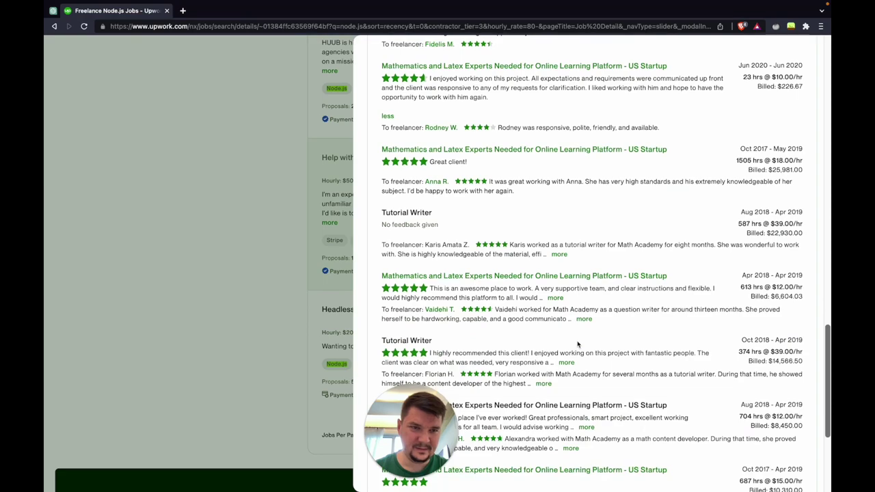
scroll(578, 345, down, 4)
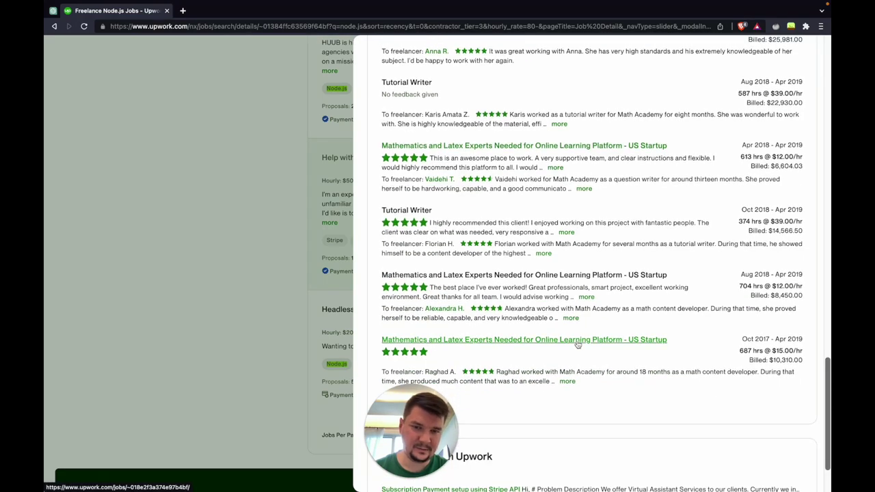
Go back to the Stripe job's description and examine its RBI e-mandates requirement
scroll(578, 345, up, 20)
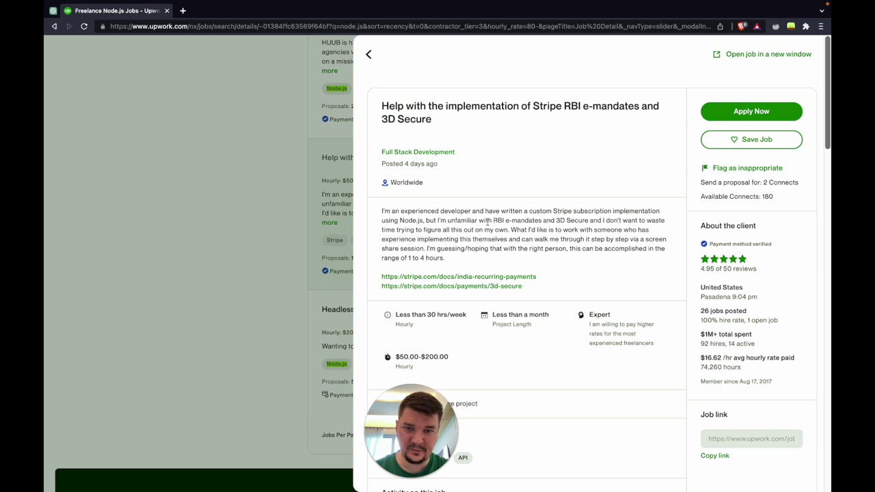
drag(493, 220, 544, 221)
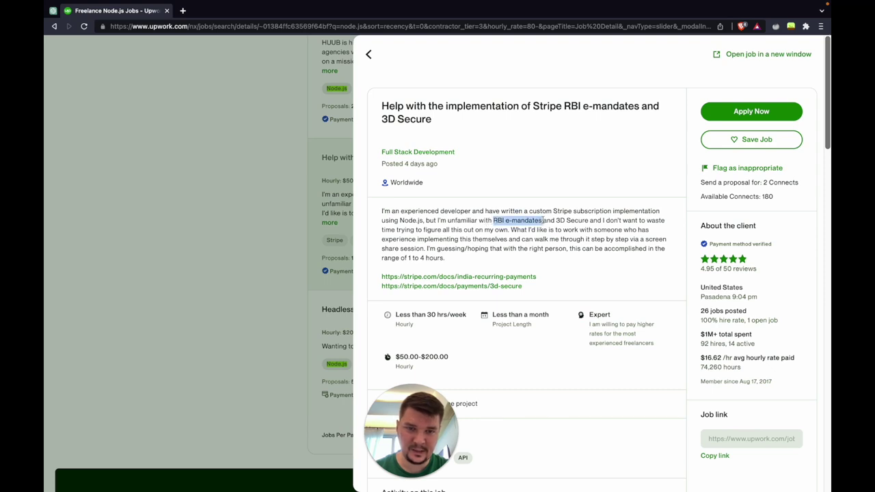
click(591, 219)
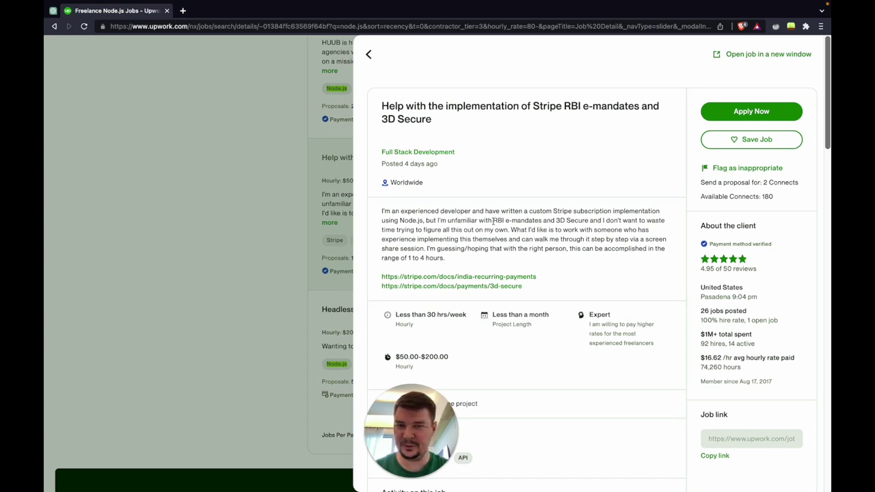
drag(492, 220, 551, 222)
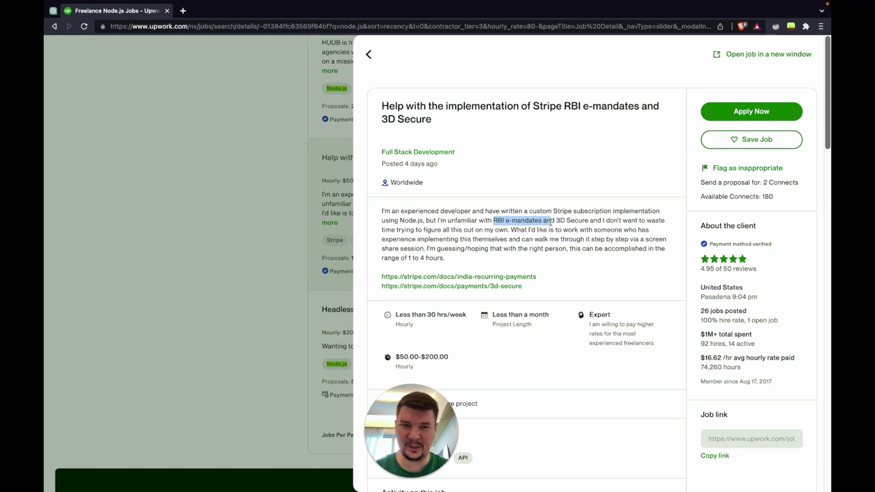
click(526, 258)
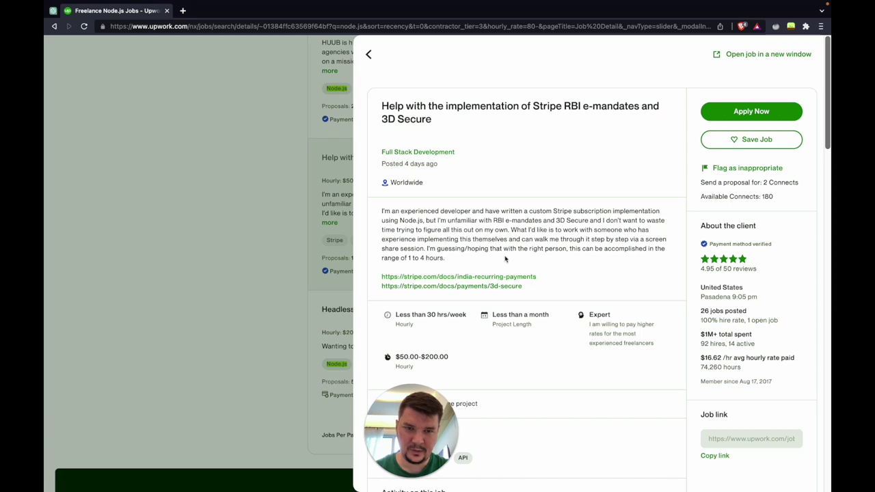
Weigh the Stripe job's estimated duration and RBI e-mandates requirement against the offered hourly rate range
drag(427, 250, 497, 262)
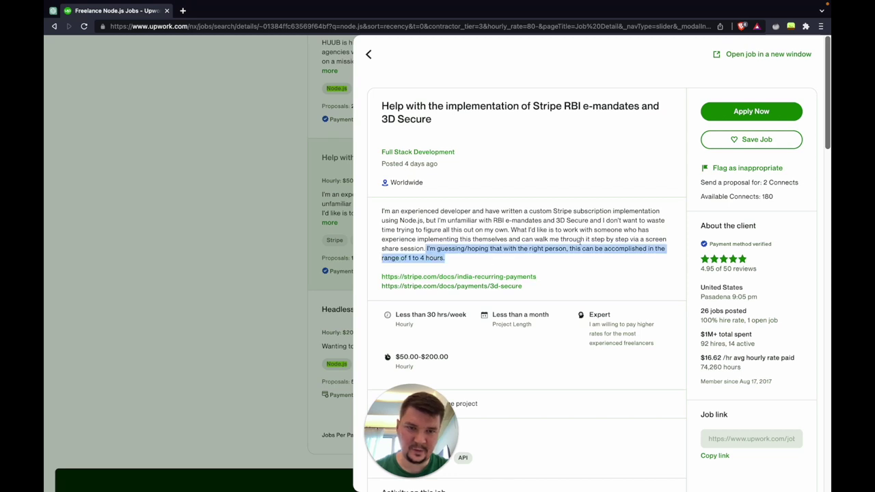
click(412, 257)
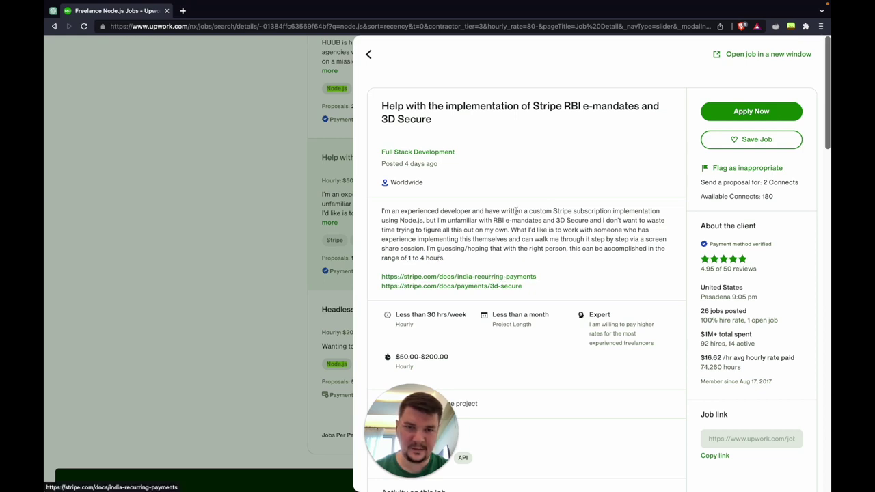
drag(494, 220, 543, 220)
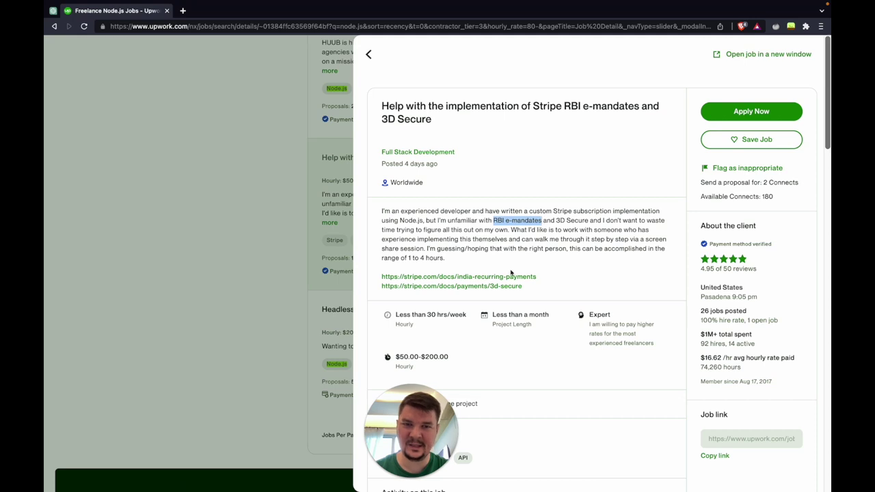
click(511, 270)
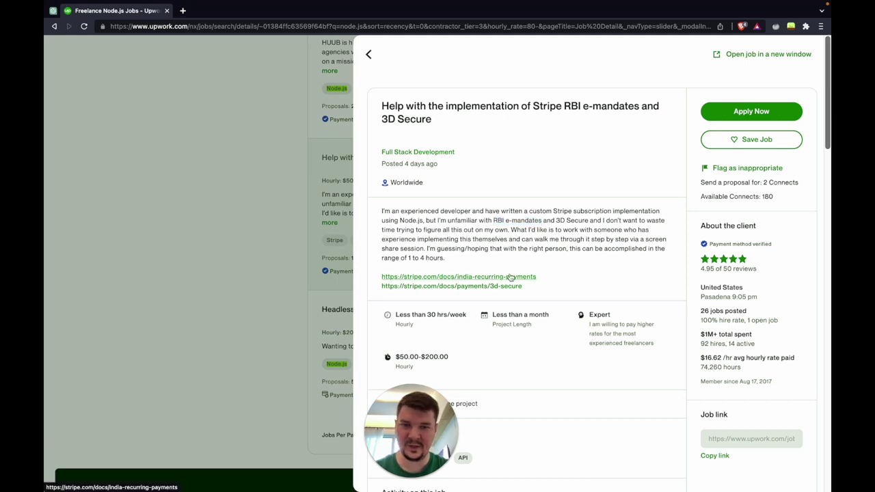
drag(401, 258, 467, 265)
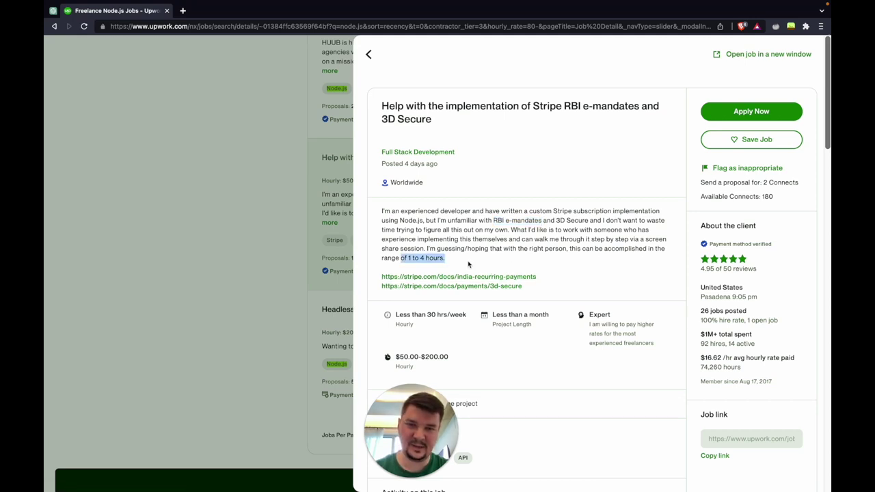
click(468, 265)
scroll(478, 266, down, 1)
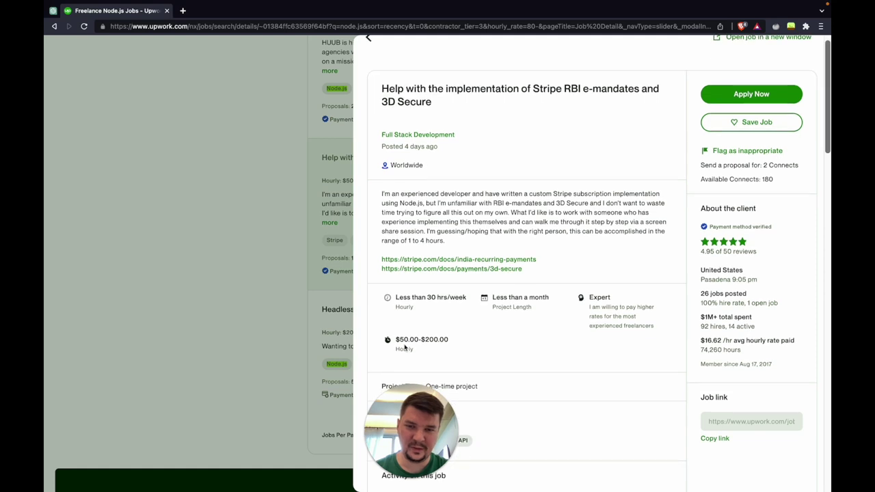
drag(397, 339, 463, 345)
click(464, 345)
Open the linked Stripe docs on India recurring payments and 3D Secure in new tabs, and view the 3D Secure page
right_click(480, 264)
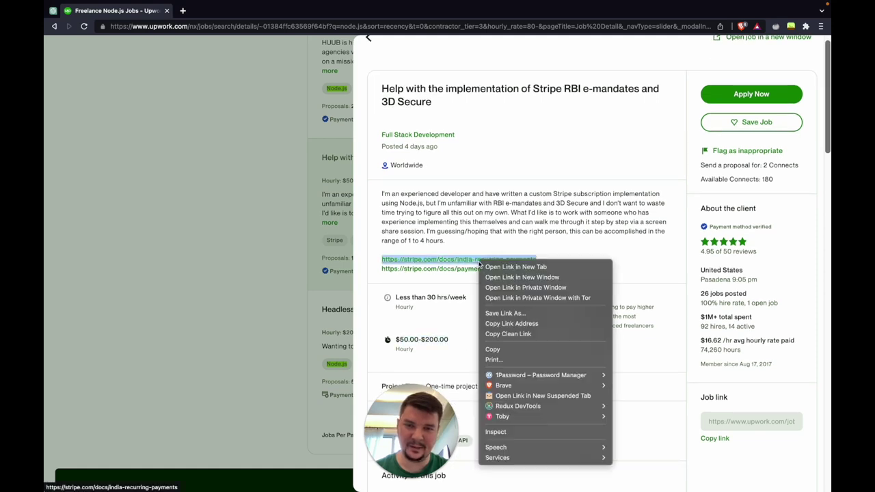
click(505, 267)
right_click(484, 269)
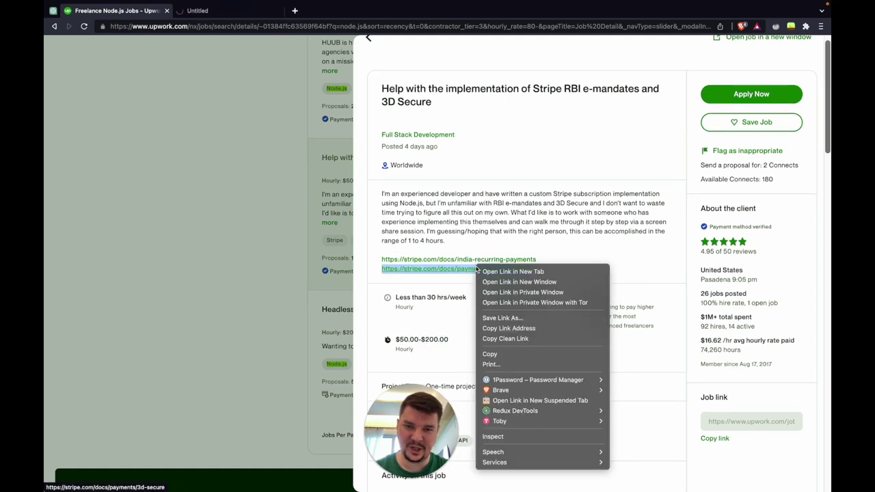
click(513, 271)
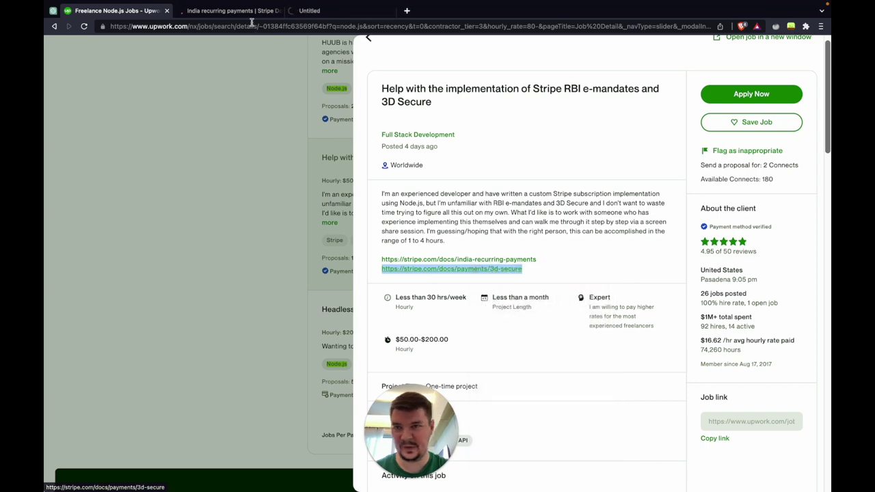
click(300, 11)
scroll(402, 327, down, 3)
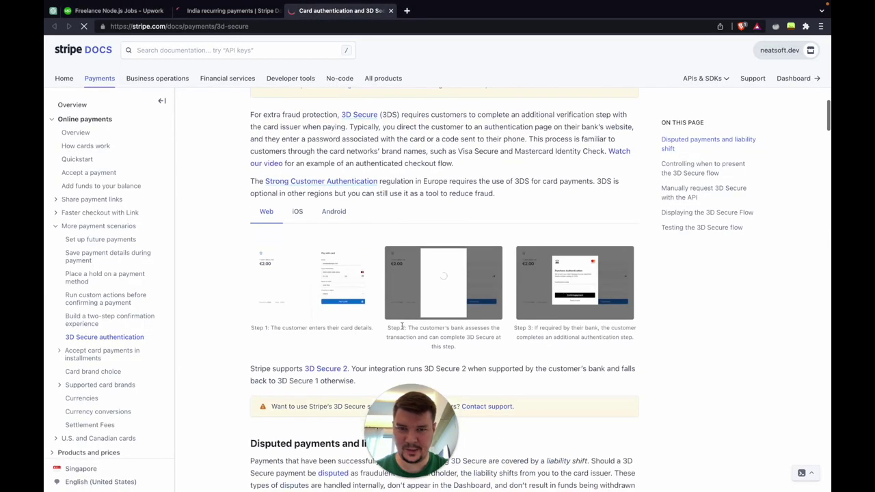
Enlarge the web 3D Secure checkout illustrations, view the card entry, bank assessment and purchase authentication stages, and close them
click(332, 285)
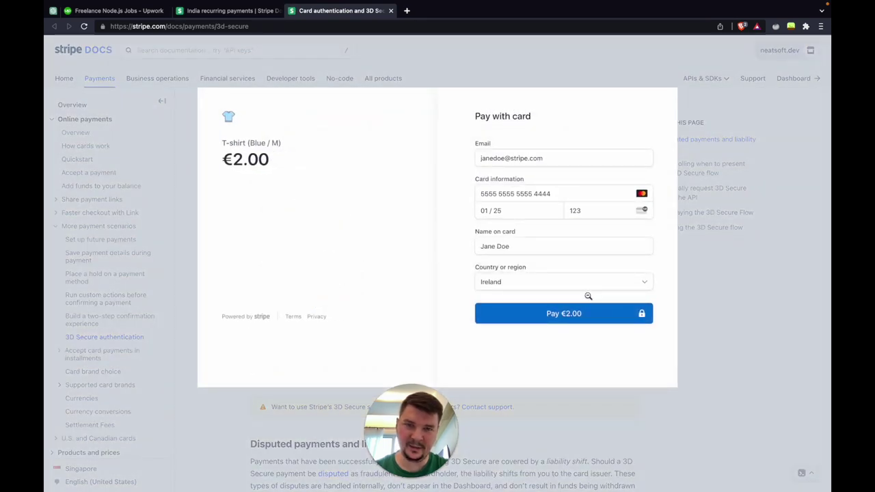
click(743, 311)
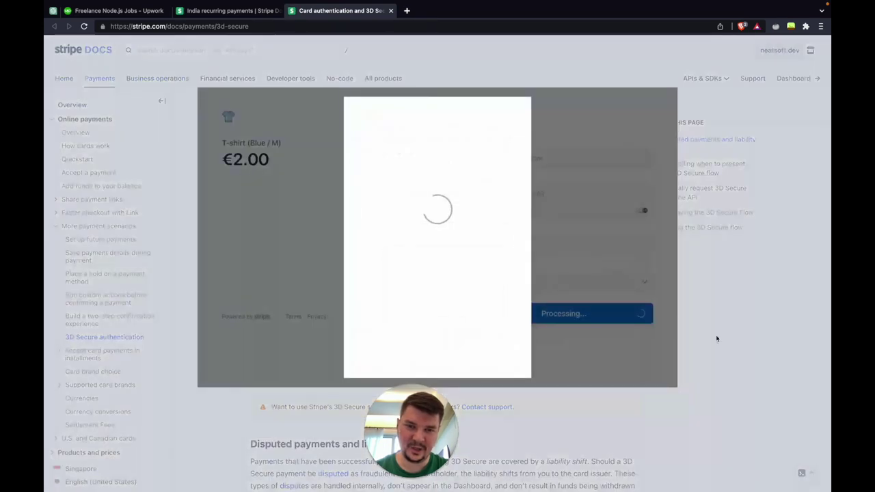
click(717, 336)
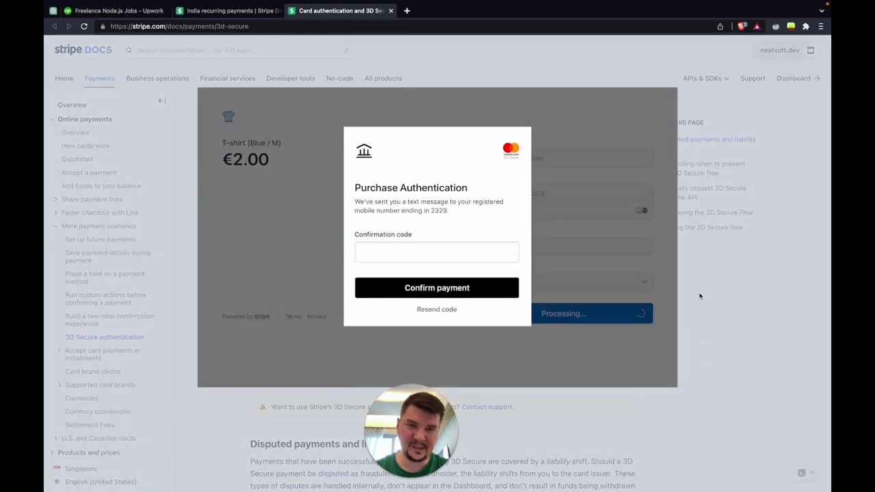
click(699, 296)
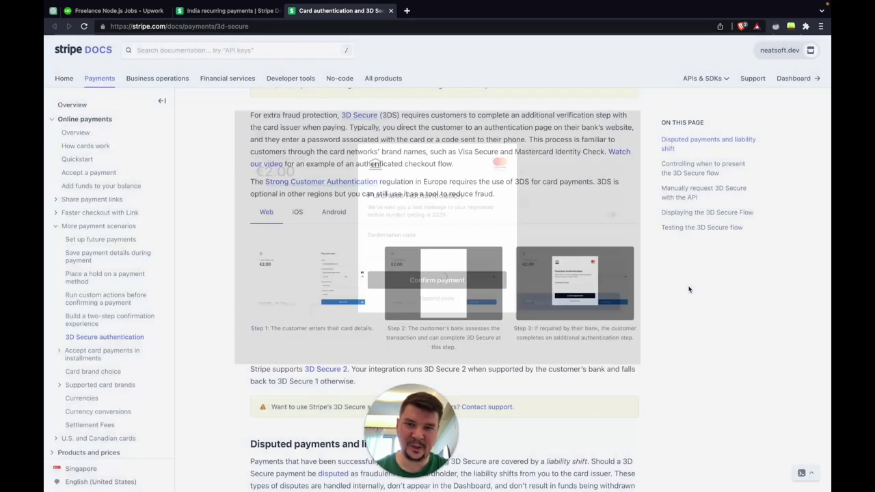
Skim the 3D Secure page's integration warning, liability shift and payment flow sections, and close the page
scroll(332, 326, up, 3)
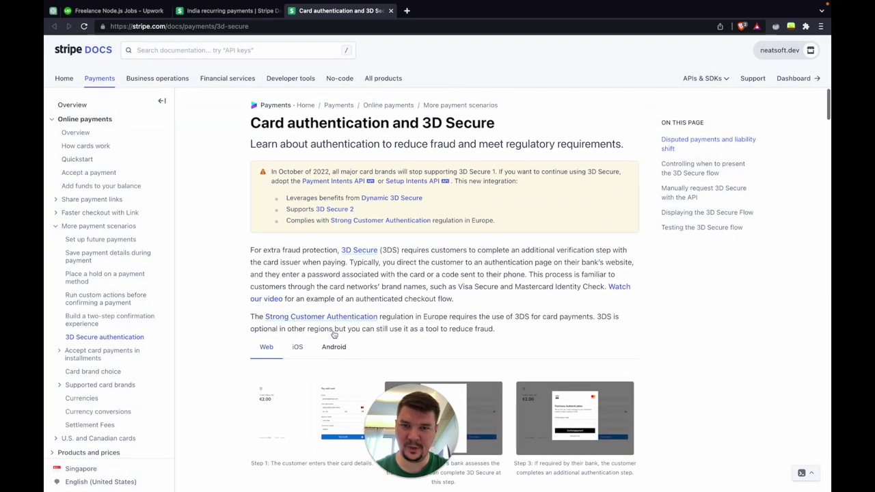
scroll(410, 339, down, 3)
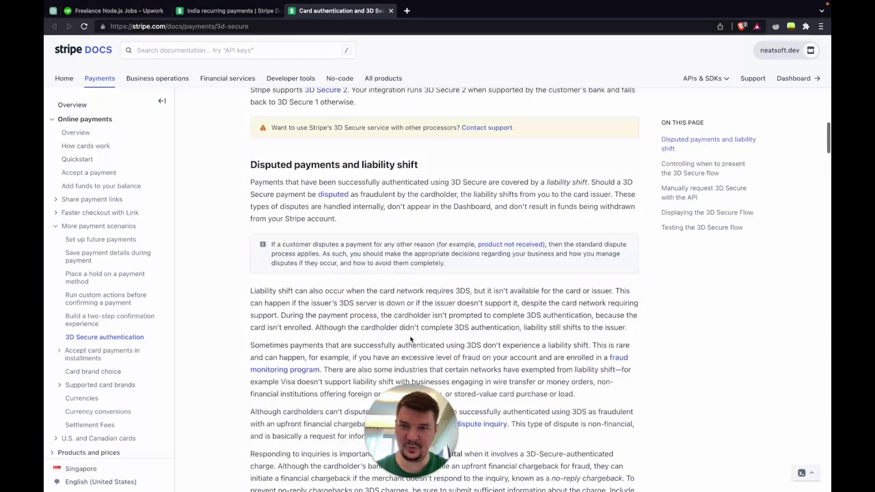
scroll(411, 338, down, 10)
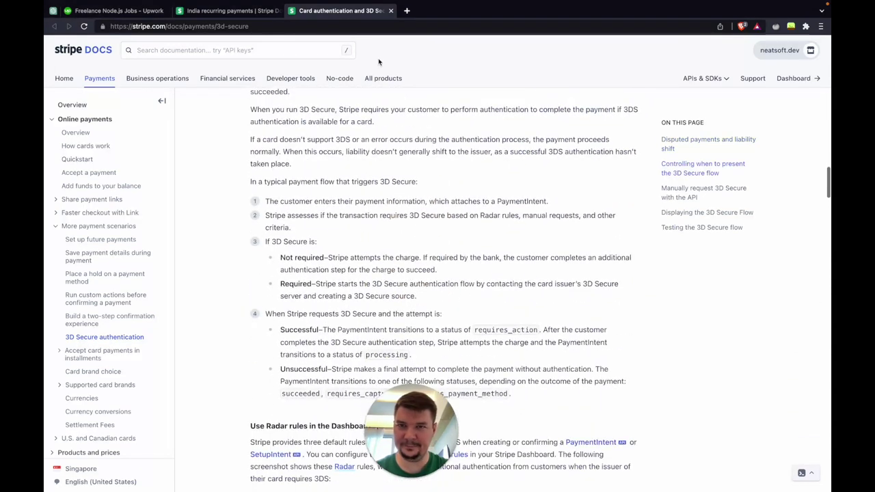
click(390, 10)
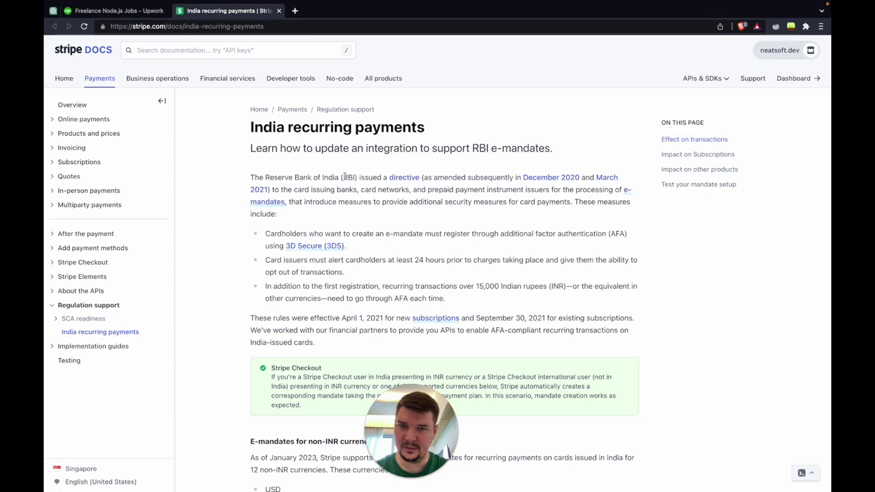
Read through the India recurring payments page, covering supported currencies, subscription impact, mandate parameters and the PaymentIntent code example
scroll(360, 259, down, 6)
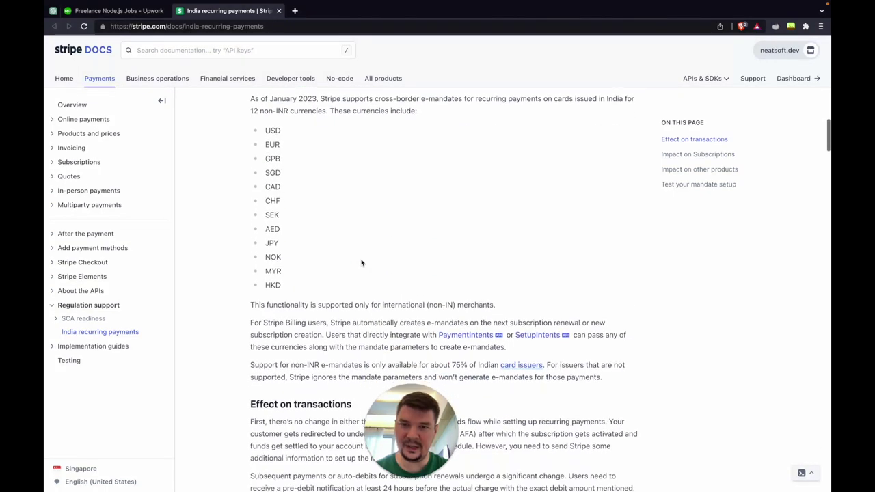
scroll(362, 263, down, 8)
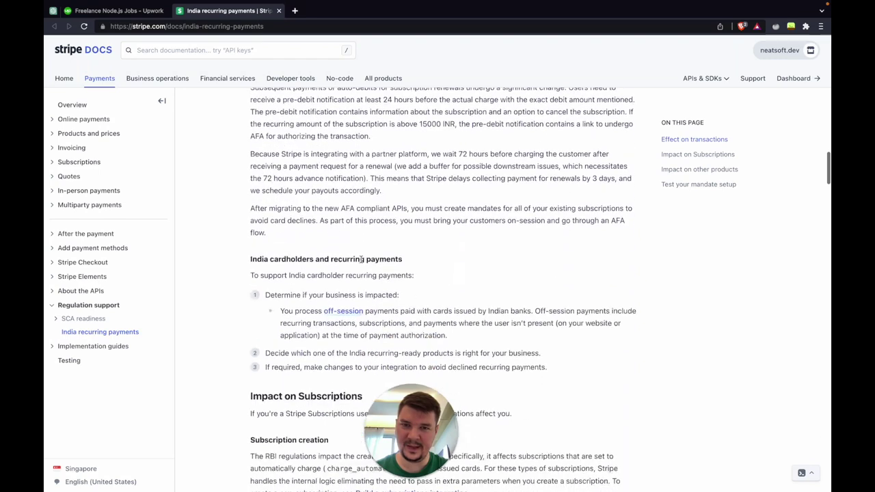
scroll(361, 263, down, 4)
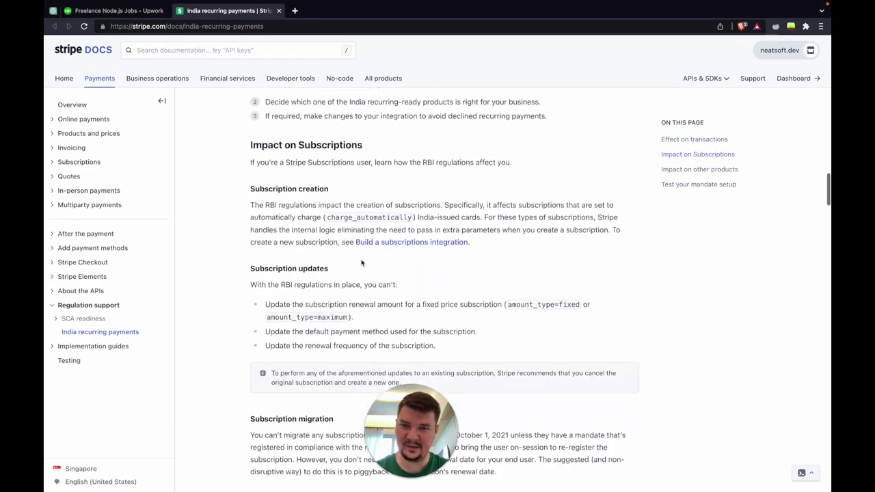
scroll(362, 263, down, 4)
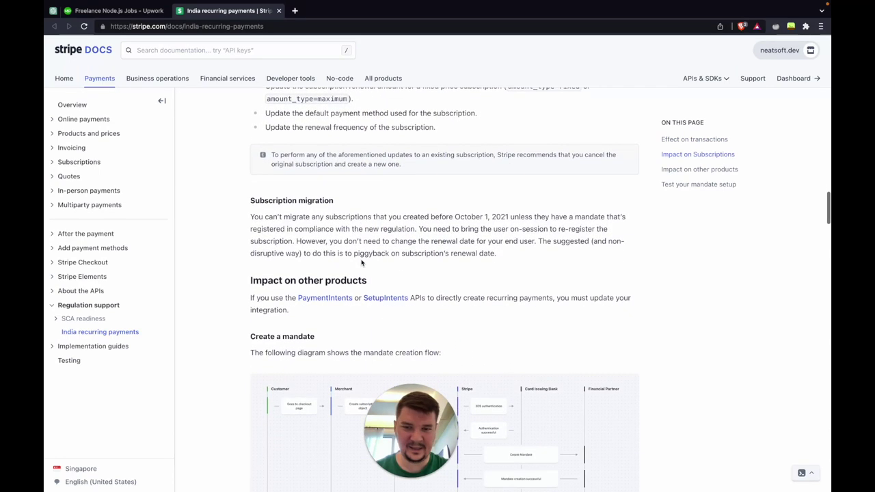
scroll(361, 263, down, 9)
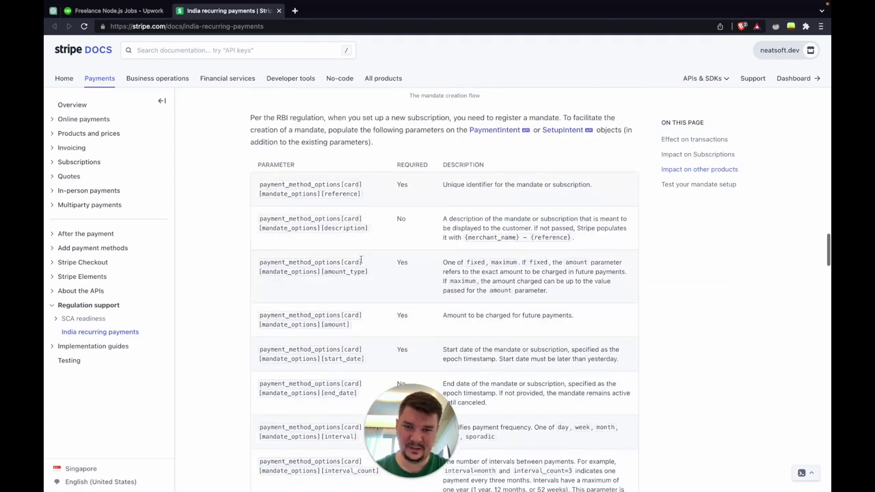
scroll(361, 263, down, 3)
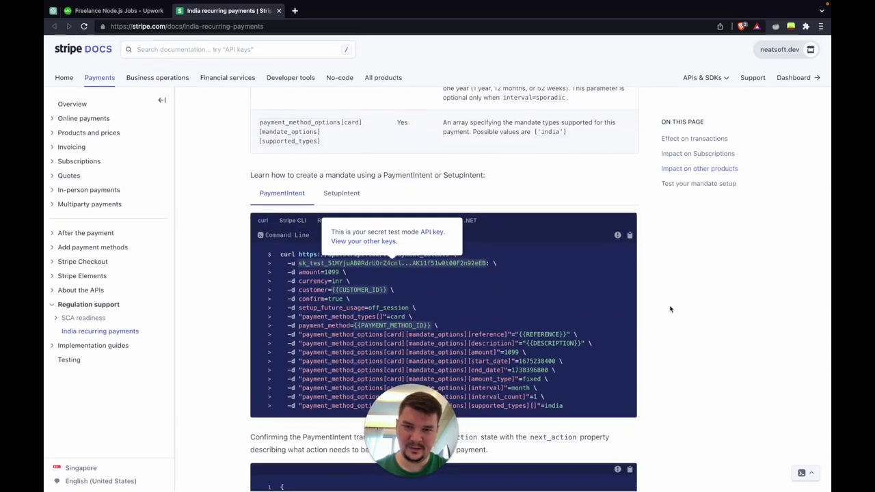
Return to the Upwork listing for Stripe RBI e-mandates and 3D Secure, save the job, and close its details
click(127, 11)
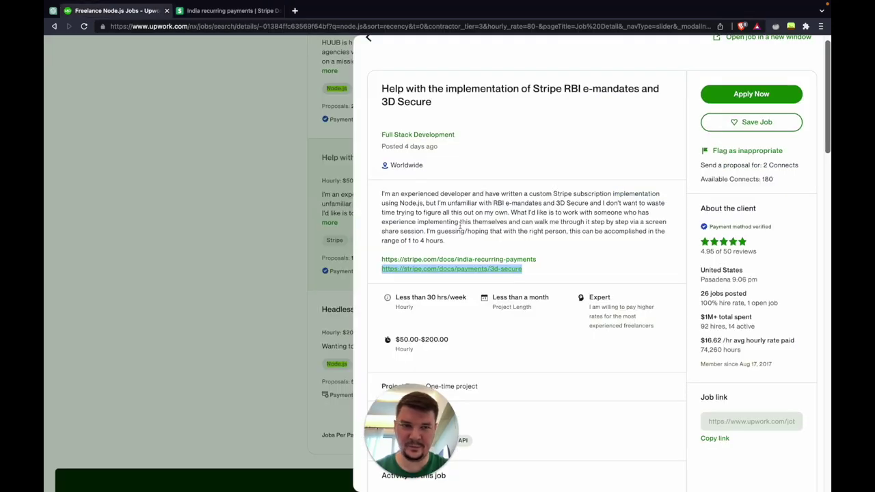
click(776, 128)
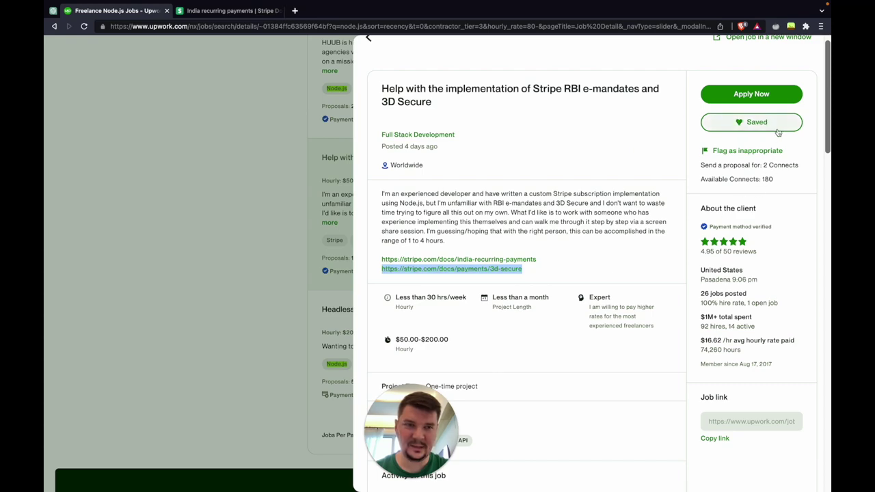
click(300, 272)
Review the Headless E-Commerce Architecture job's description, skills, proposal count, client's last view and interview activity, and close its details
scroll(308, 346, down, 2)
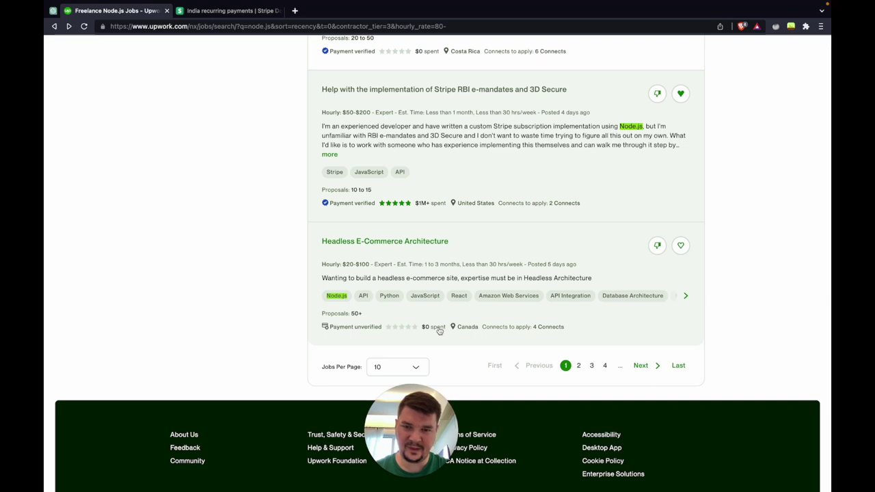
click(460, 277)
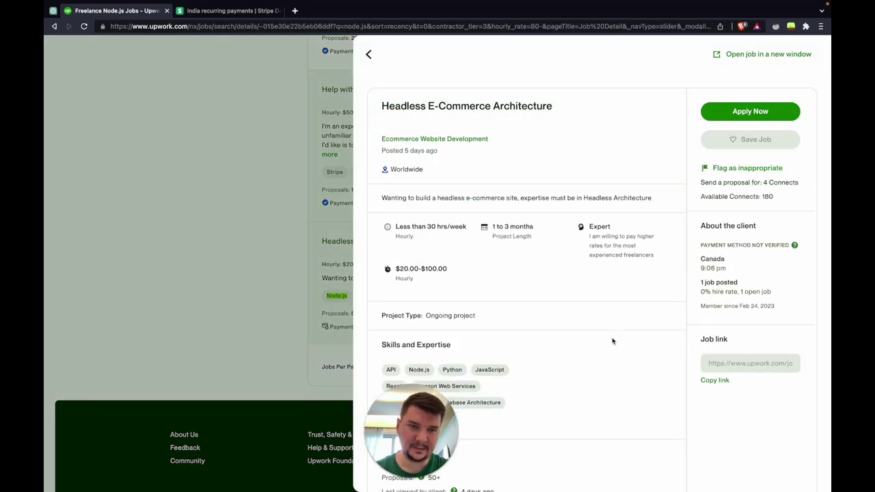
scroll(668, 370, down, 5)
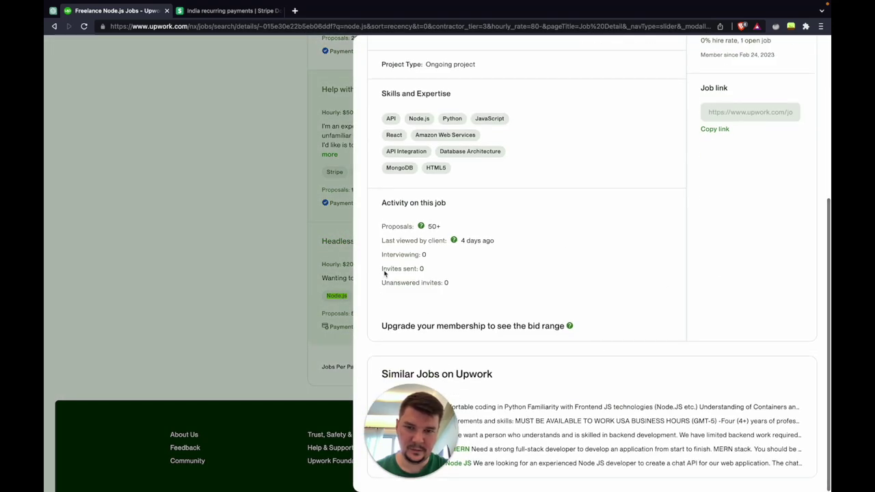
drag(462, 241, 537, 243)
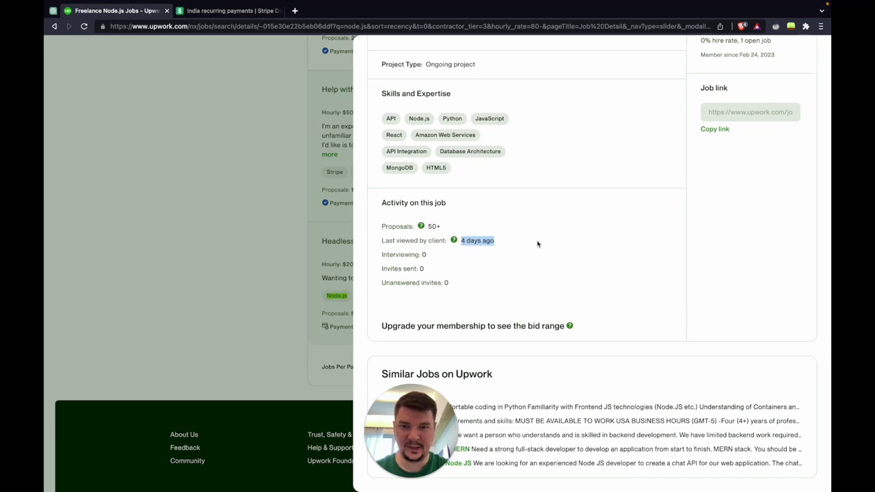
drag(416, 254, 509, 295)
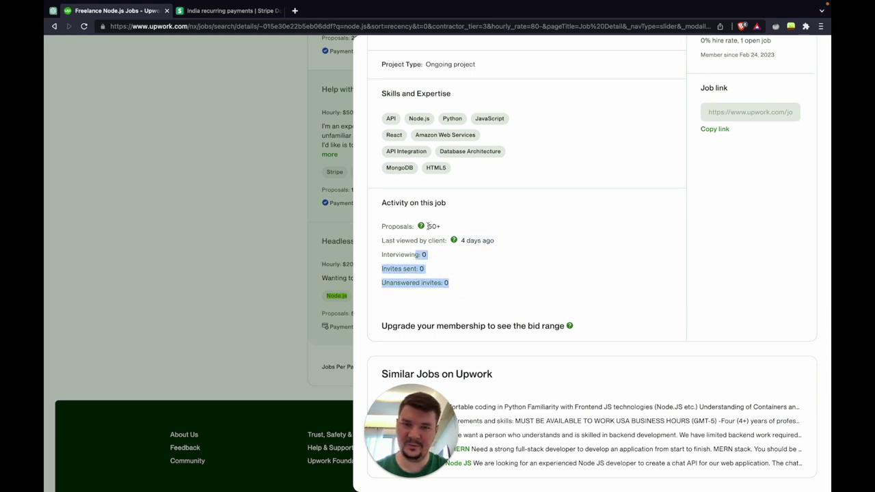
drag(427, 226, 513, 228)
scroll(514, 228, up, 5)
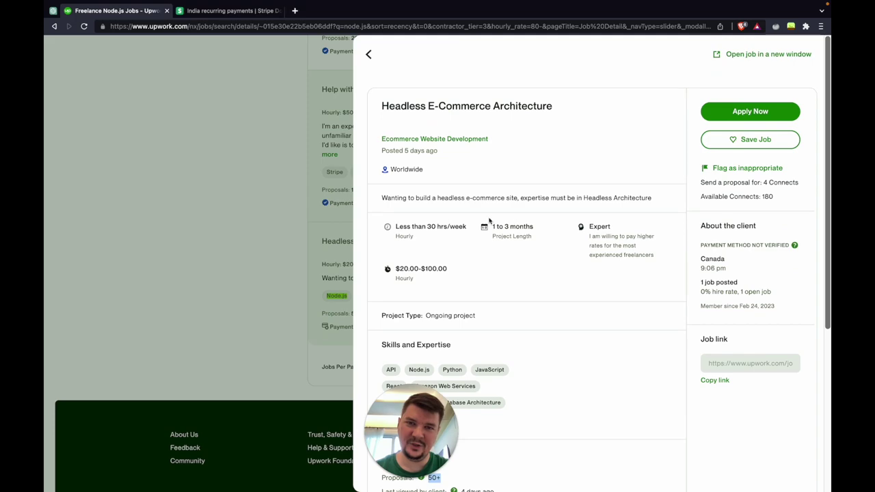
click(237, 262)
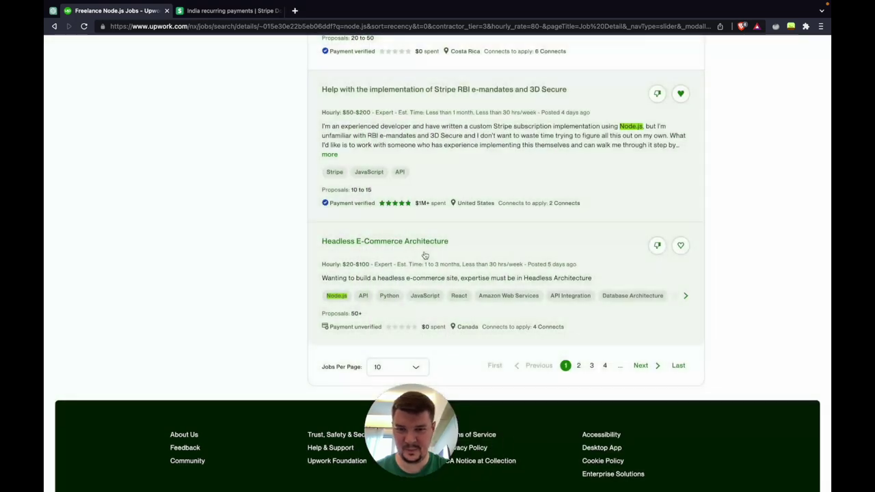
Leave the Node.js search results and open the list of saved jobs
scroll(708, 321, up, 3)
scroll(704, 326, down, 2)
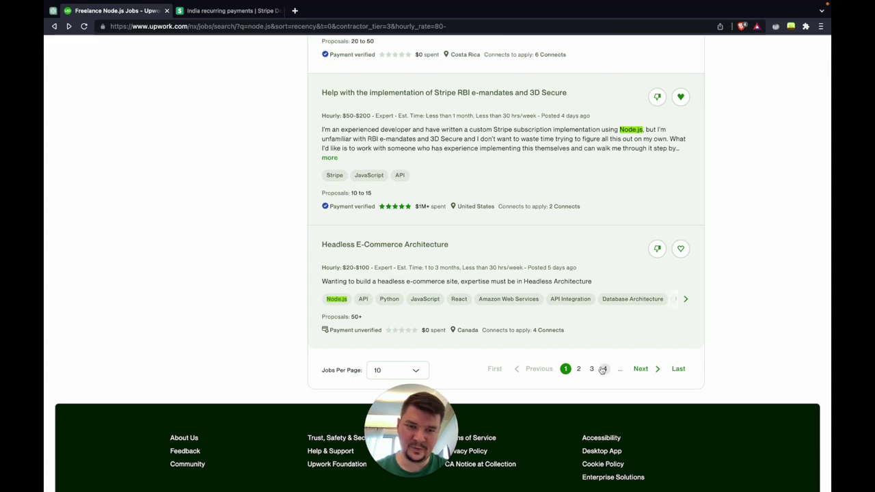
scroll(474, 225, up, 20)
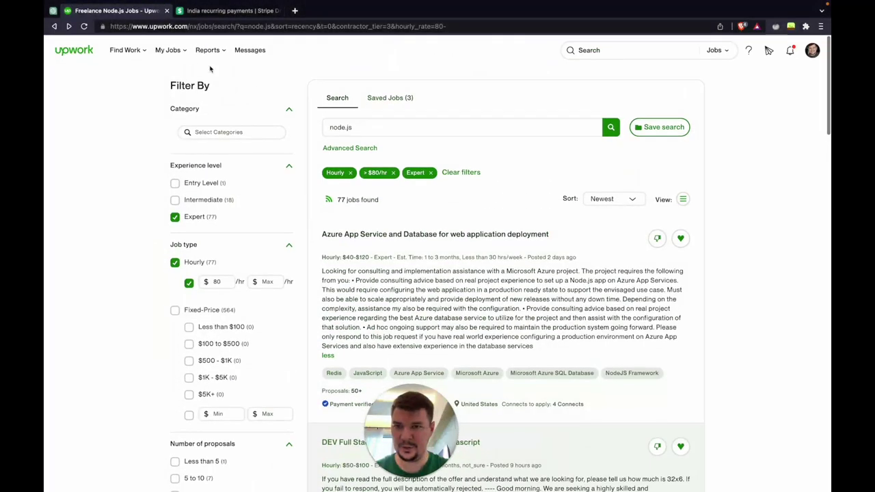
mouse_move(142, 59)
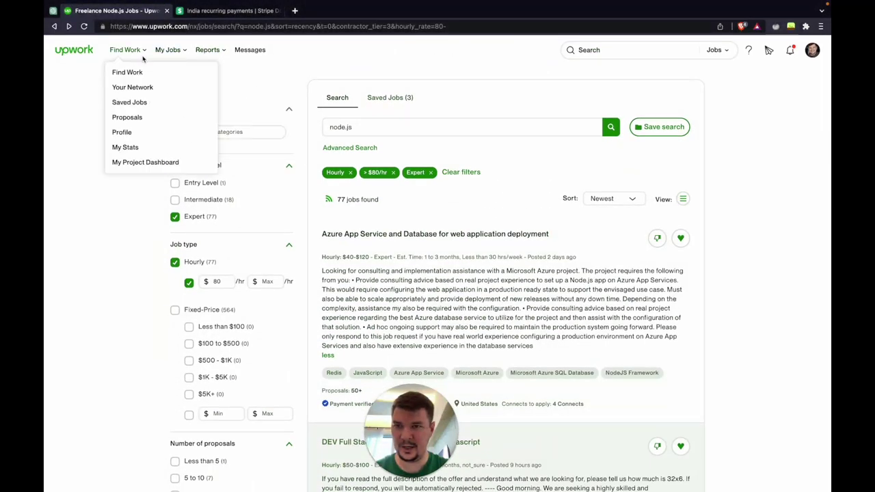
click(136, 103)
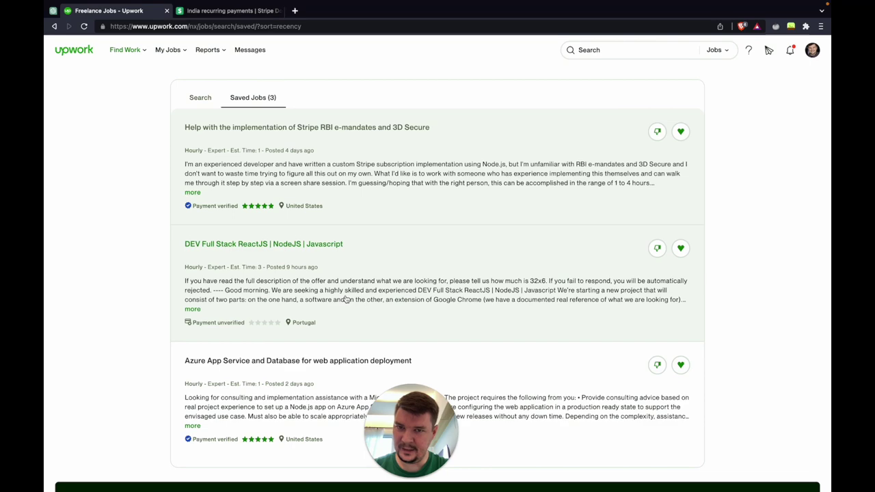
Open the saved DEV Full Stack ReactJS | NodeJS | Javascript job and review its description, rate, proposal questions, skills and activity
click(305, 291)
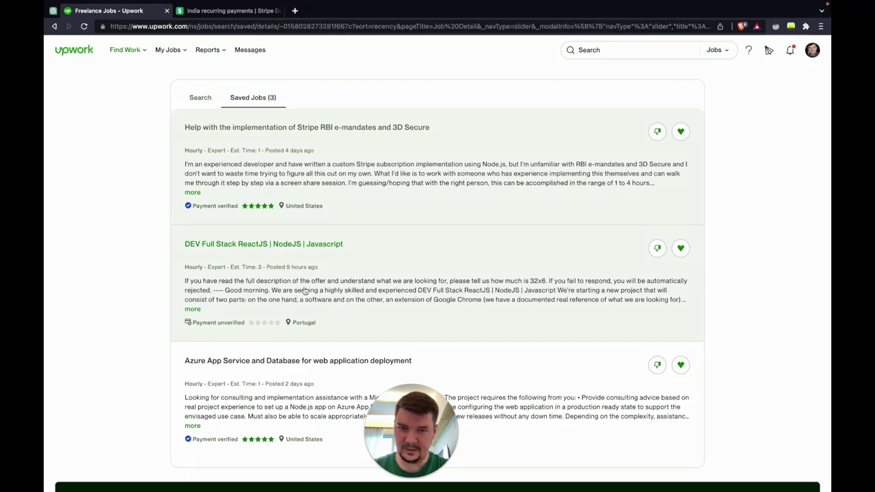
scroll(576, 264, down, 2)
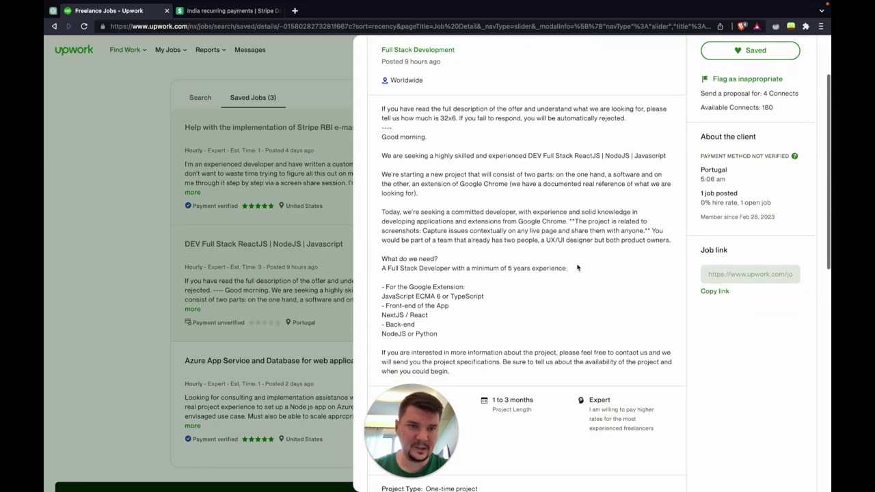
scroll(576, 265, down, 1)
scroll(577, 267, down, 3)
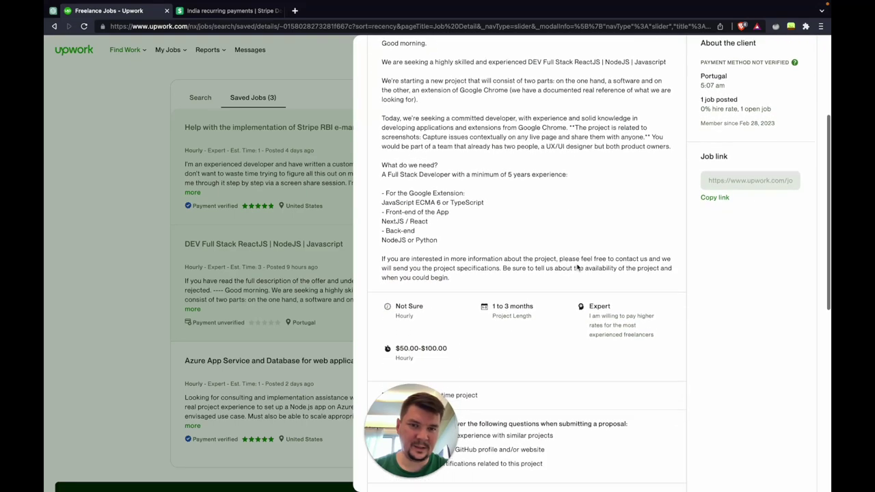
scroll(576, 267, up, 2)
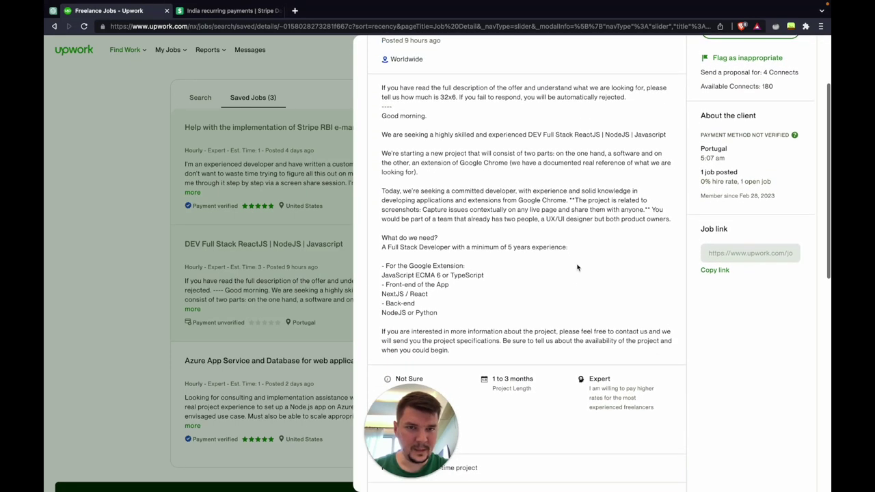
scroll(577, 267, down, 3)
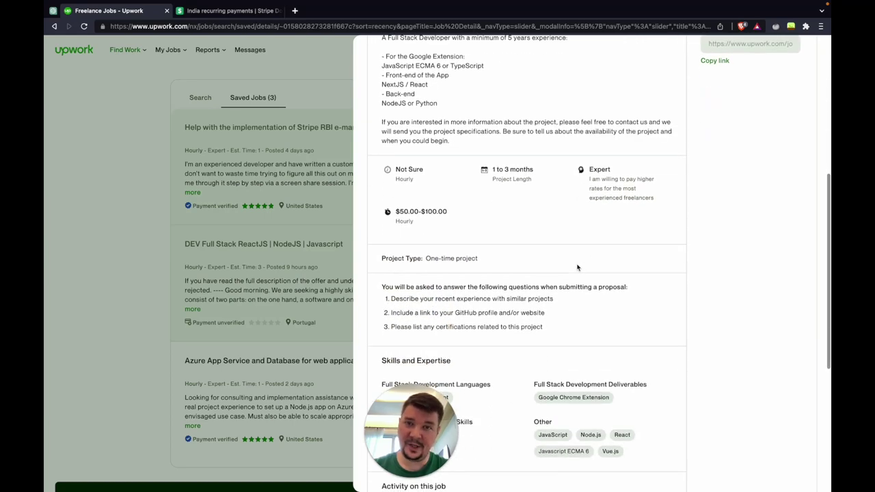
scroll(577, 267, down, 2)
scroll(577, 267, down, 4)
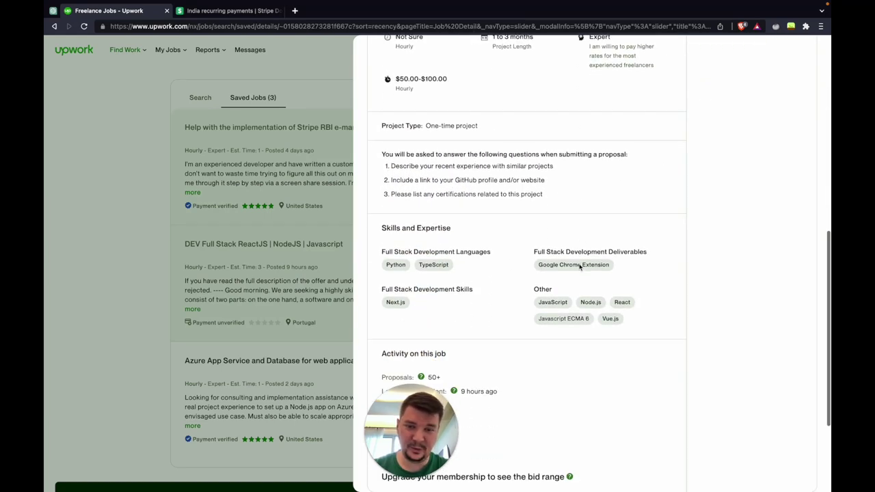
Start a proposal for the DEV Full Stack ReactJS | NodeJS | Javascript job
scroll(578, 264, up, 10)
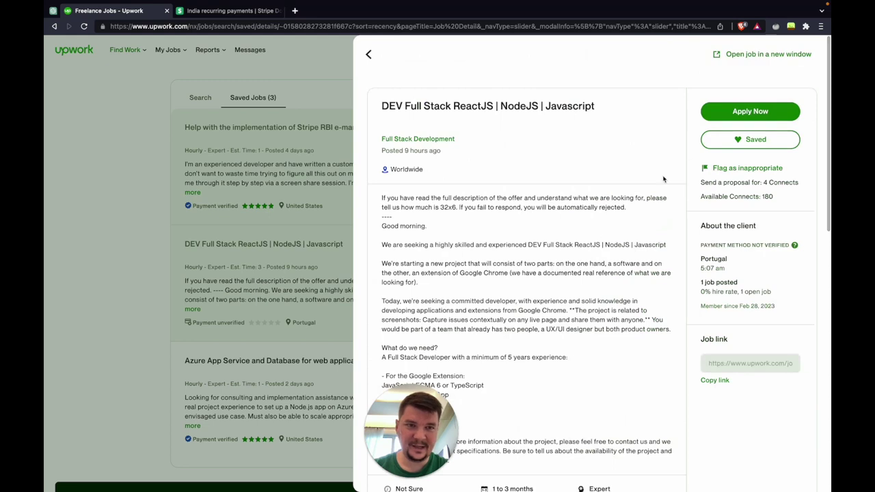
click(714, 116)
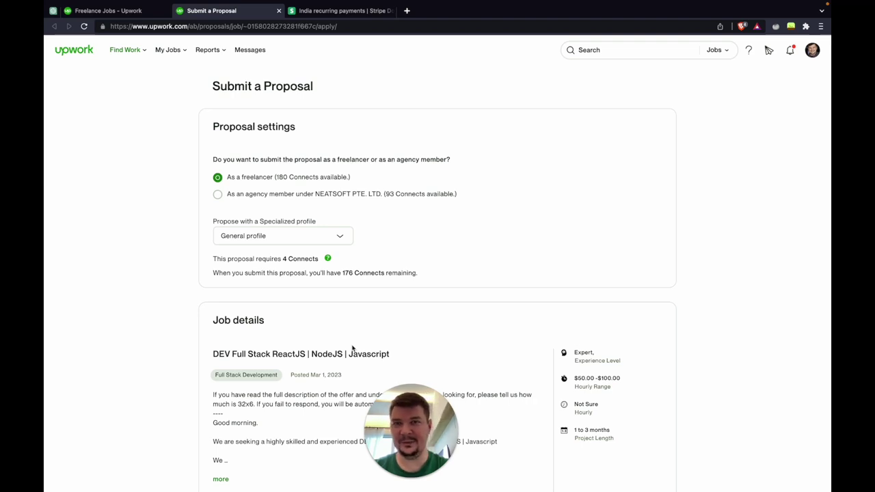
Look over the proposal settings and job details, and set the proposal to use the Full Stack Development specialized profile
scroll(190, 376, down, 2)
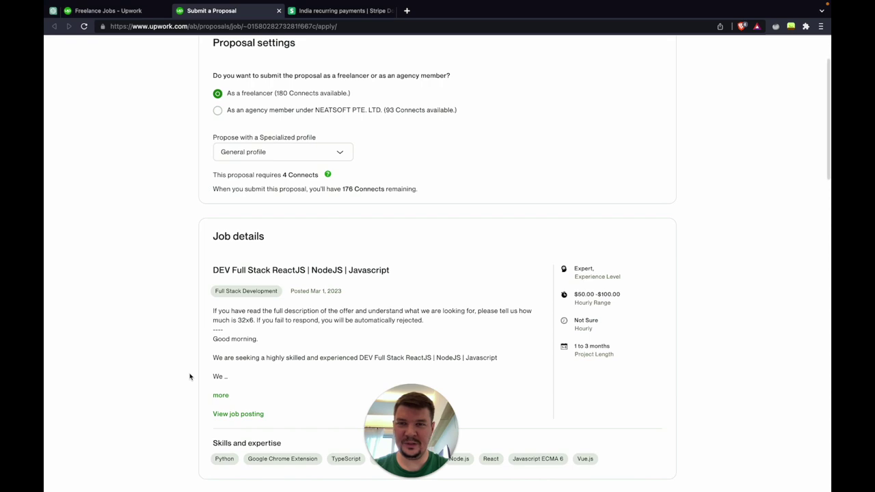
scroll(190, 376, down, 1)
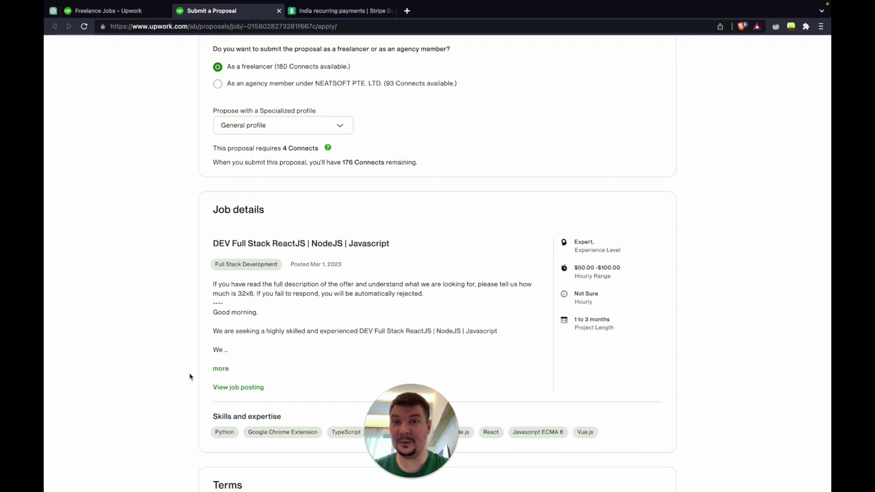
scroll(190, 376, down, 1)
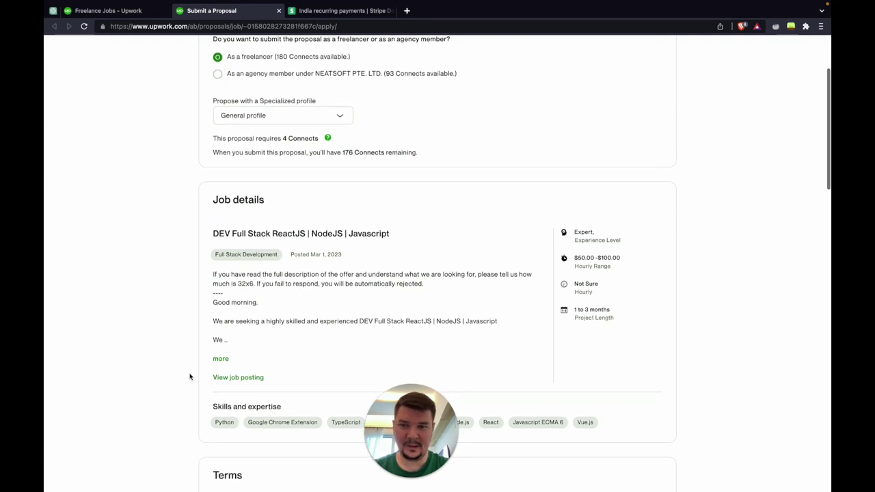
scroll(189, 377, up, 2)
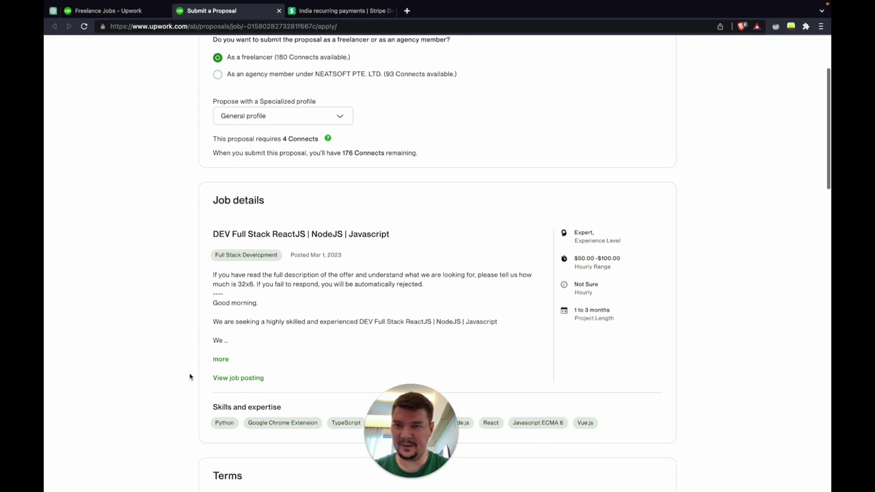
scroll(231, 187, up, 4)
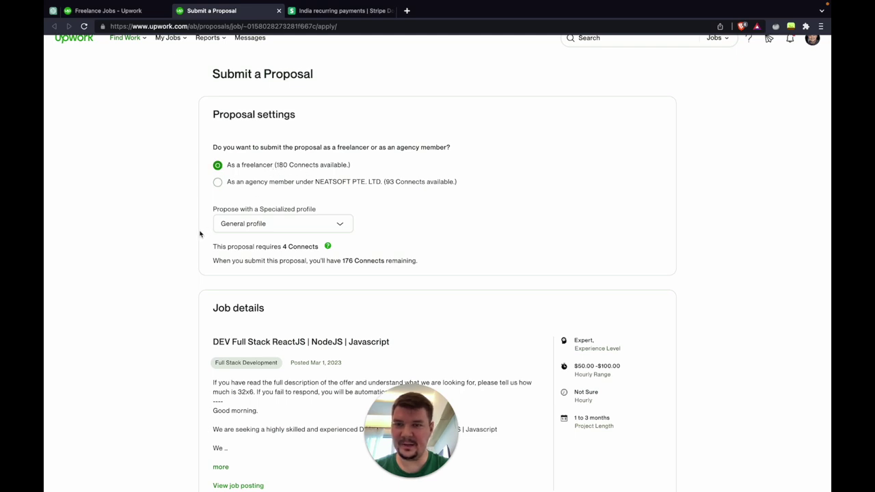
scroll(181, 277, down, 2)
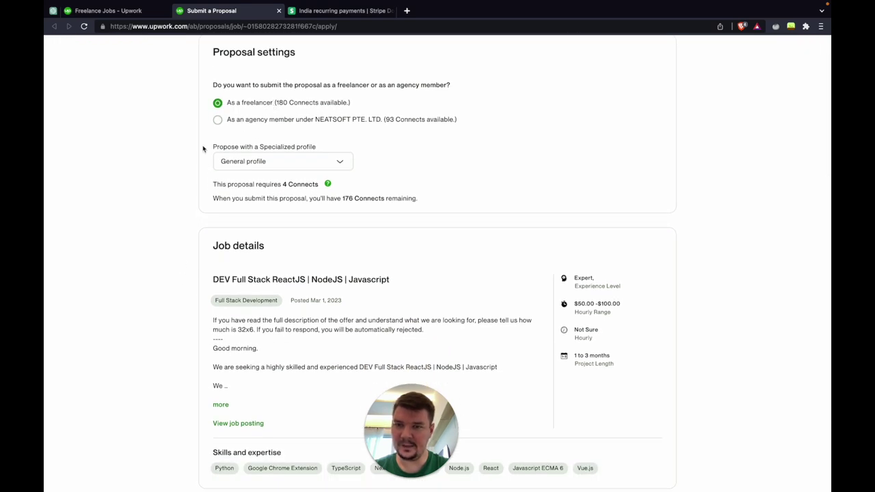
scroll(179, 284, down, 1)
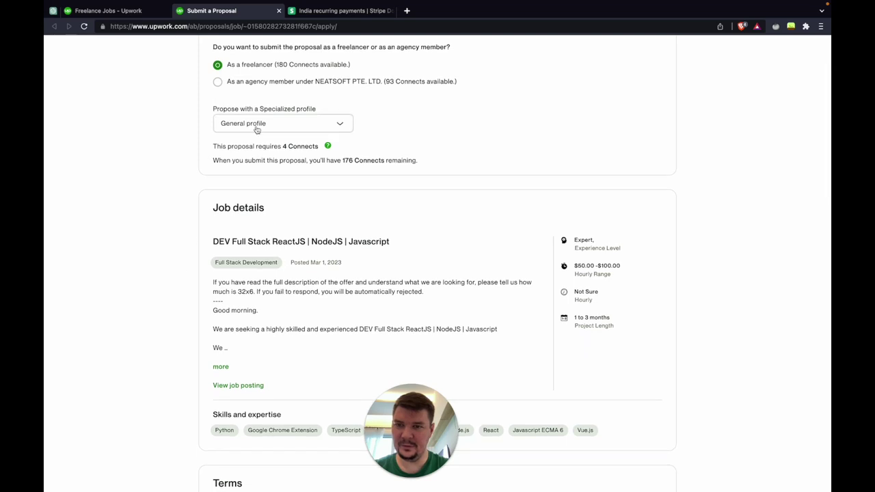
click(256, 126)
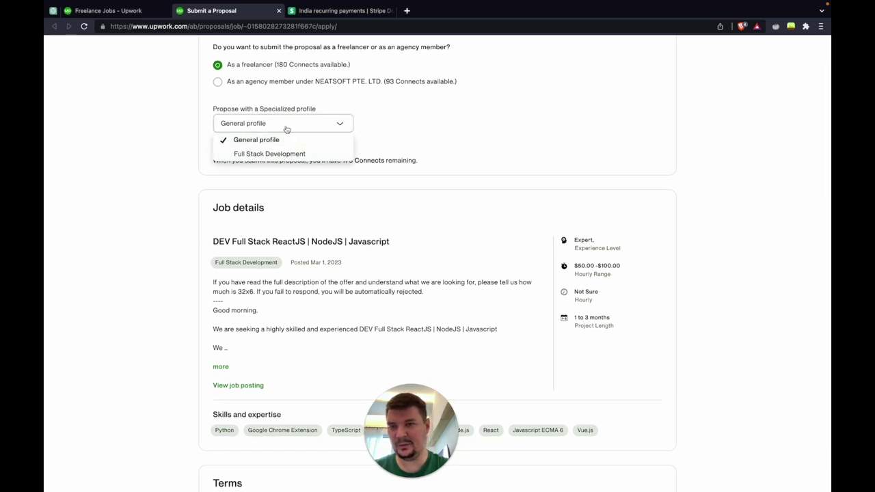
click(287, 125)
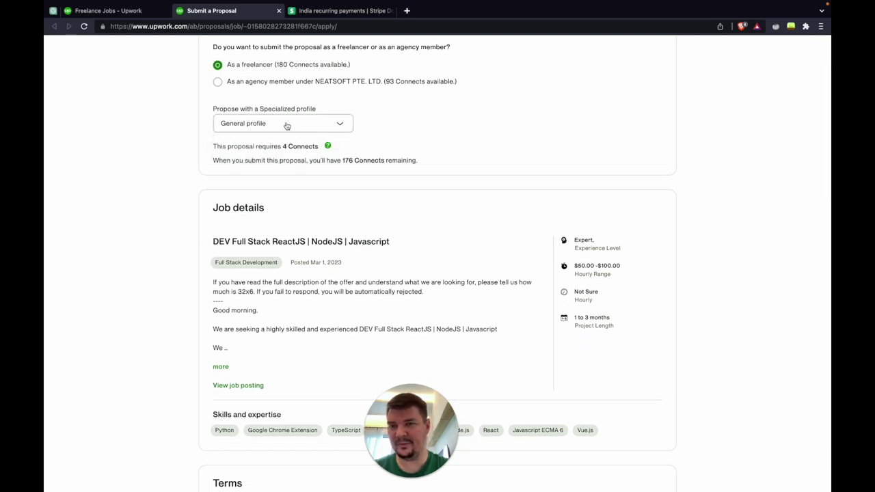
click(287, 126)
click(287, 155)
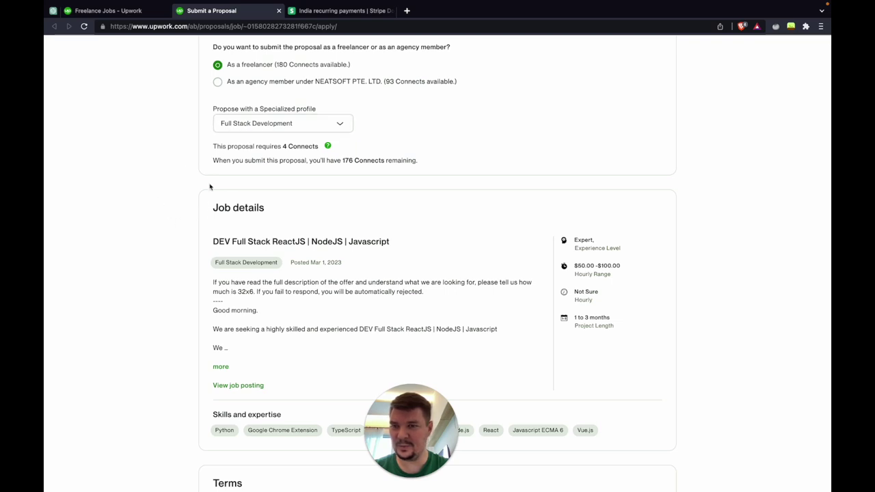
Copy the screening sum 32x6 from the job description, calculate it as 32*6 in the launcher and copy the result
scroll(208, 271, down, 4)
scroll(208, 270, down, 1)
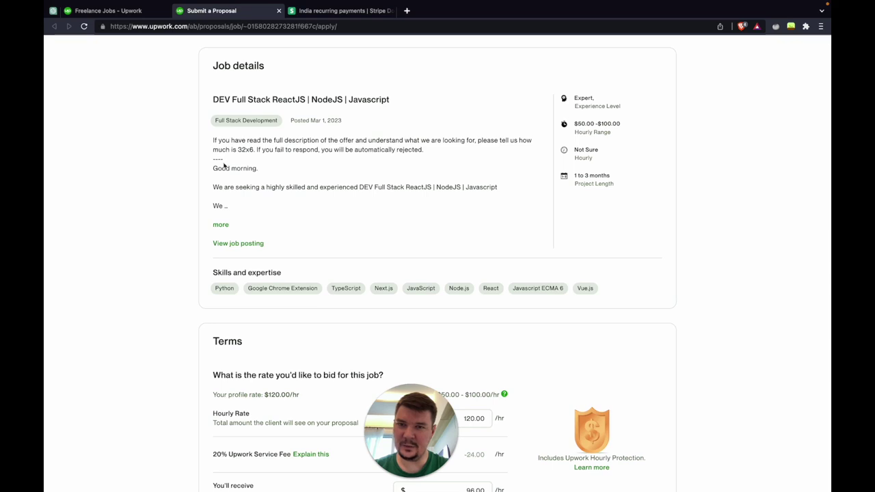
drag(239, 150, 259, 150)
key(super+c)
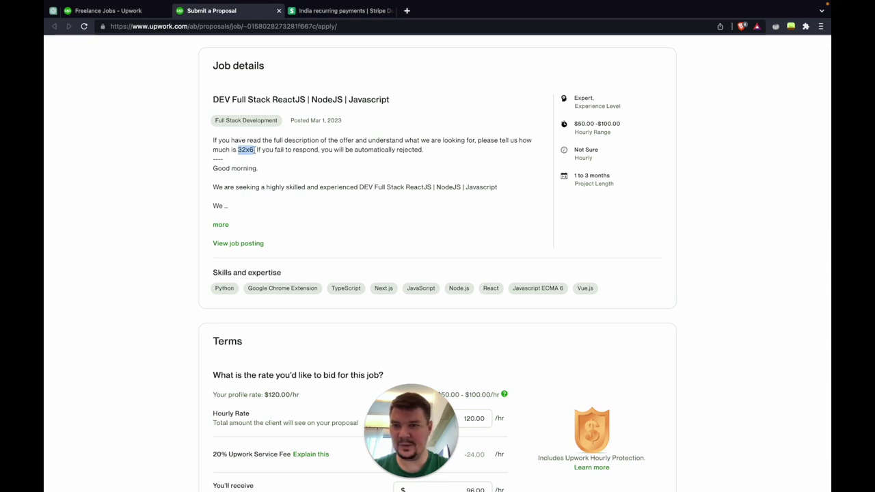
key(alt+space)
key(super+v)
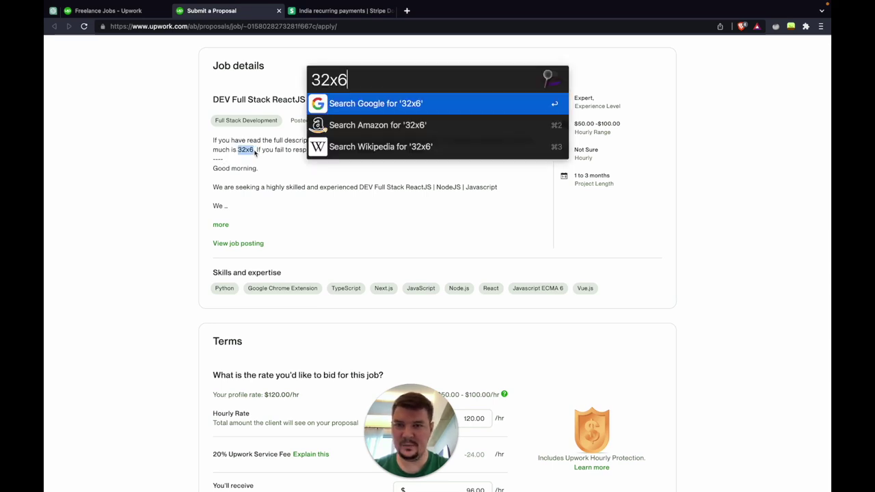
key(BackSpace)
text(*)
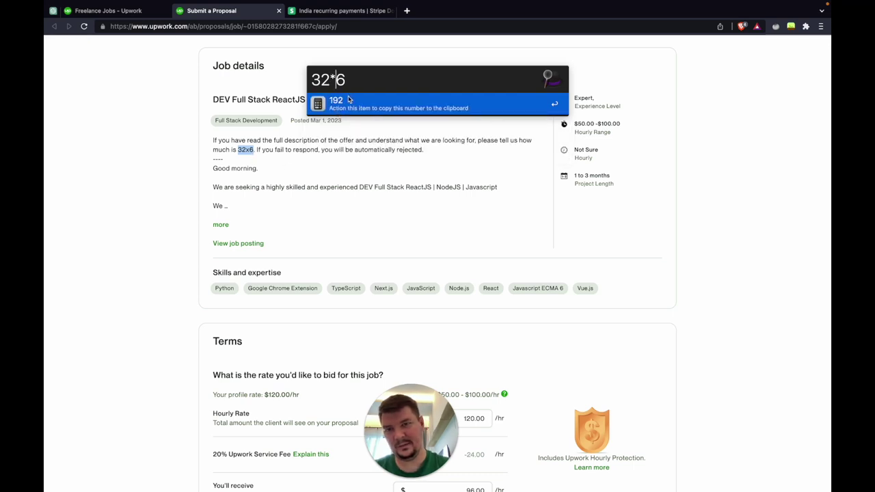
key(Return)
Enter 192 as the first line of the cover letter, followed by a line break
scroll(282, 401, down, 5)
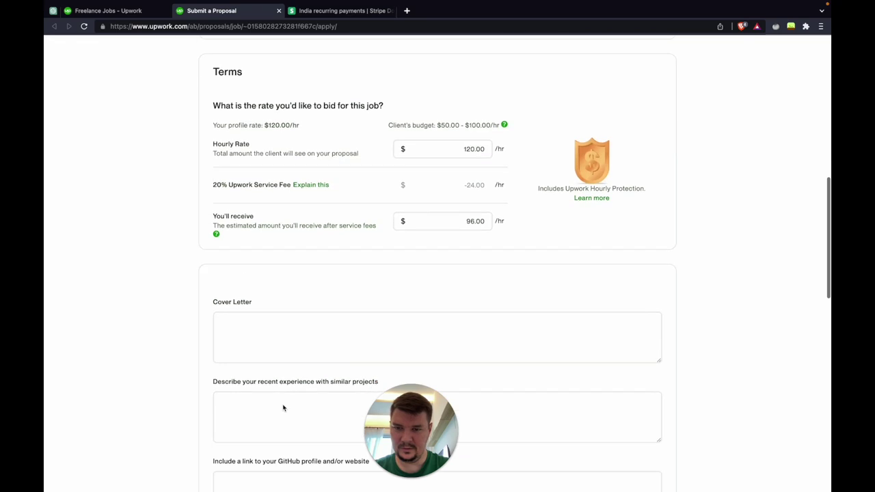
click(302, 314)
text(192)
key(Return)
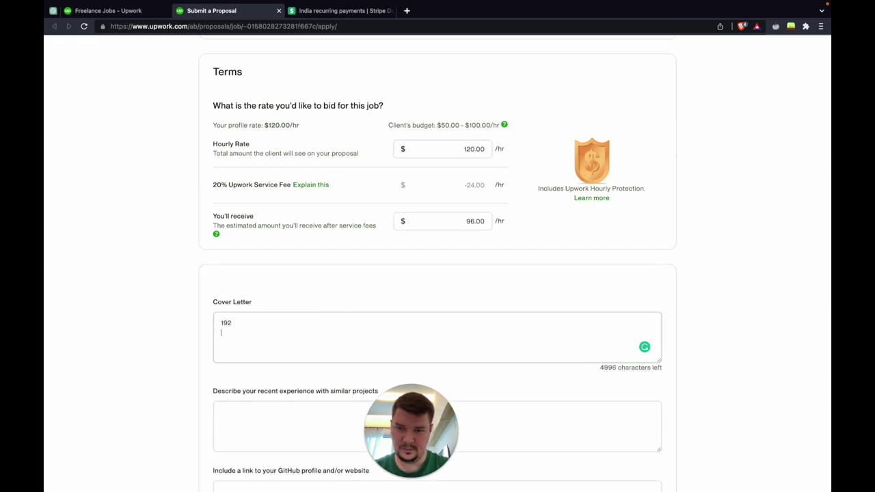
Expand the full job description in the job details and review the project, required experience, tech stack and availability request
scroll(160, 214, up, 2)
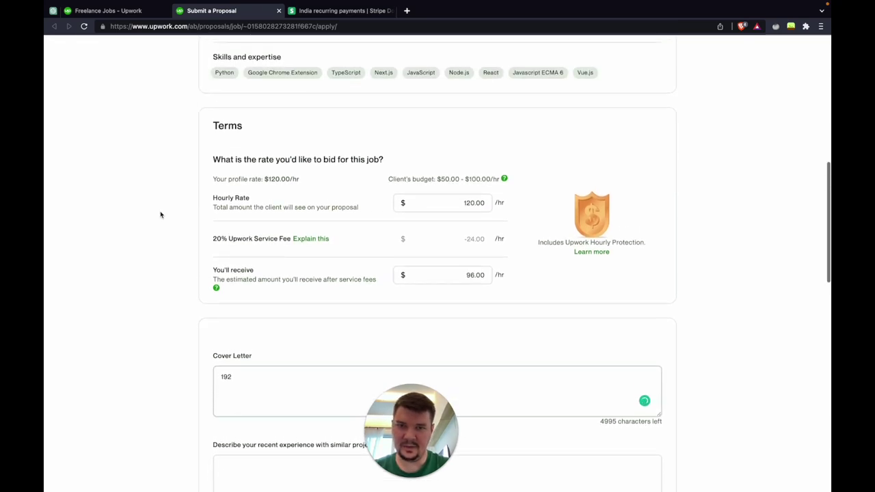
scroll(161, 214, up, 10)
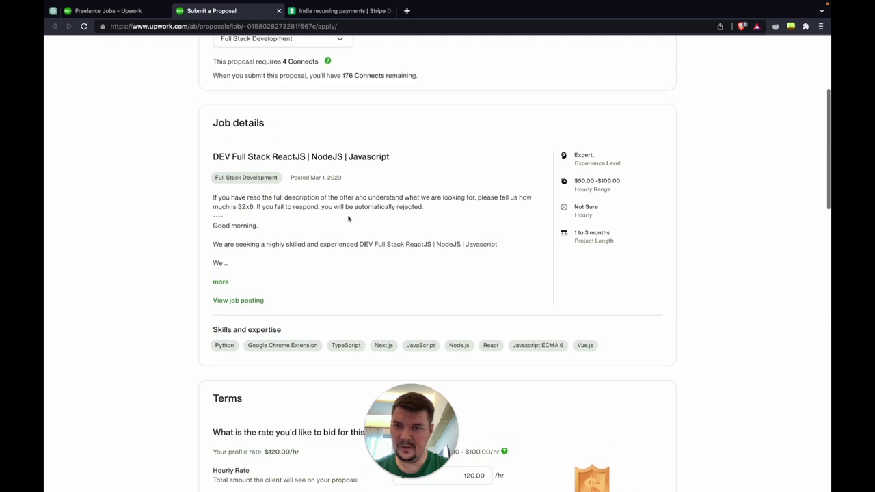
click(220, 282)
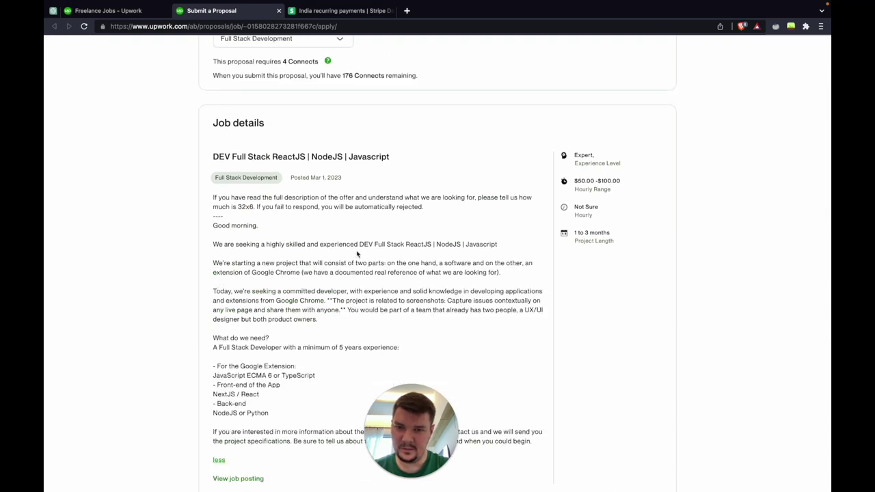
scroll(357, 253, down, 3)
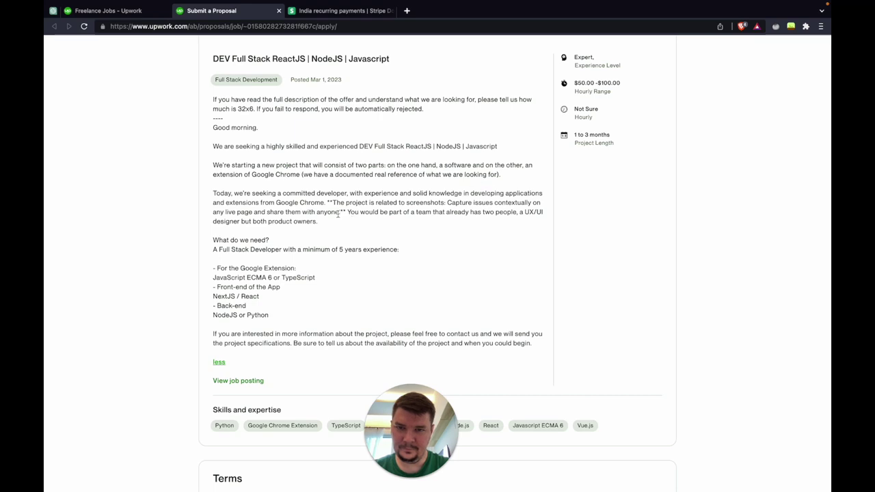
Copy the job description text from "Good morning." through "when you could begin.", leaving out the opening 32x6 question
scroll(322, 278, down, 1)
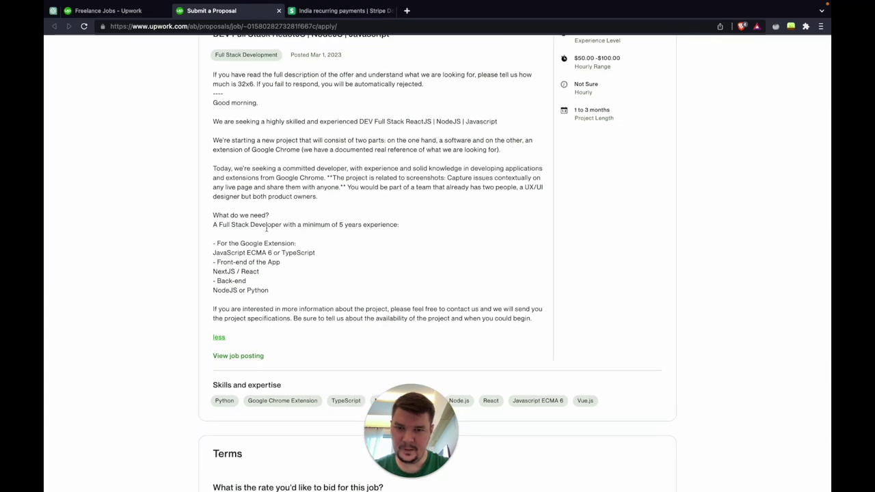
scroll(256, 286, up, 2)
scroll(266, 229, up, 1)
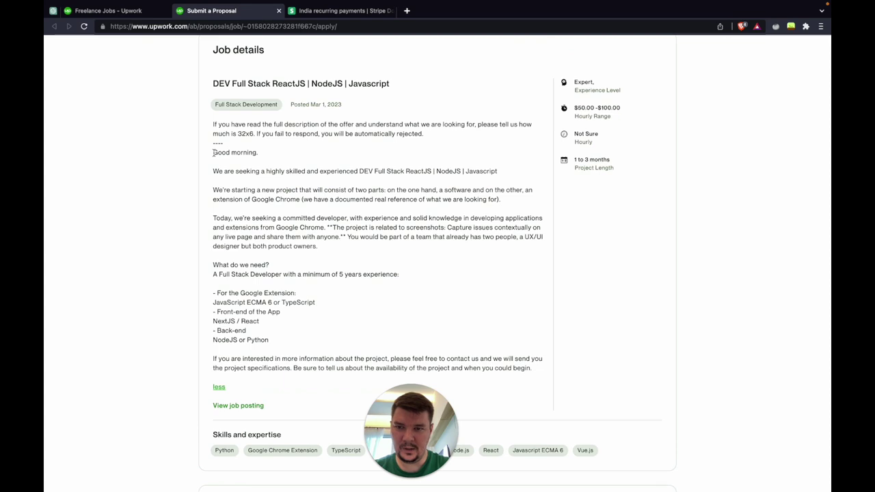
drag(213, 152, 532, 368)
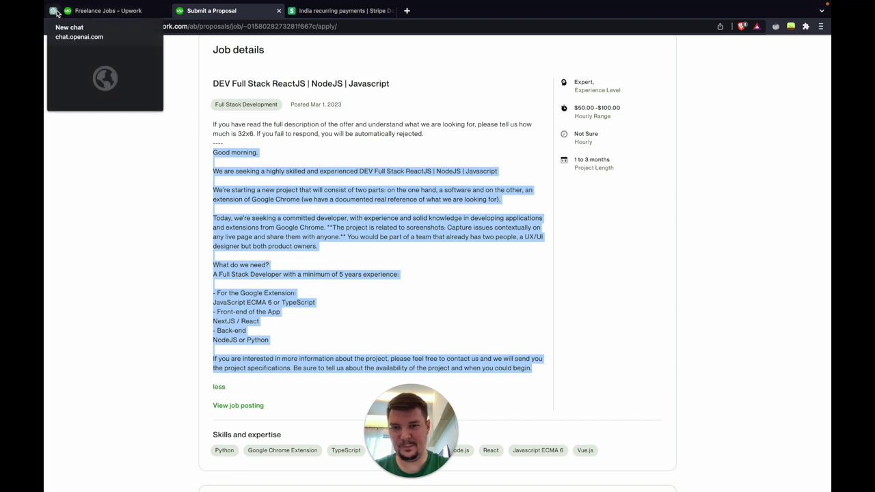
Switch to ChatGPT and begin the prompt with "Hello!" followed by a line reading "I have a job with next description:"
click(55, 12)
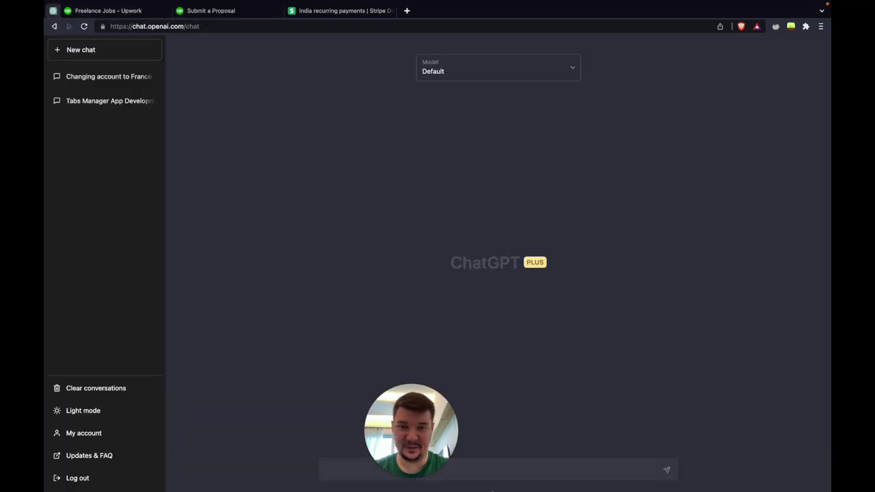
click(524, 464)
text(Hell)
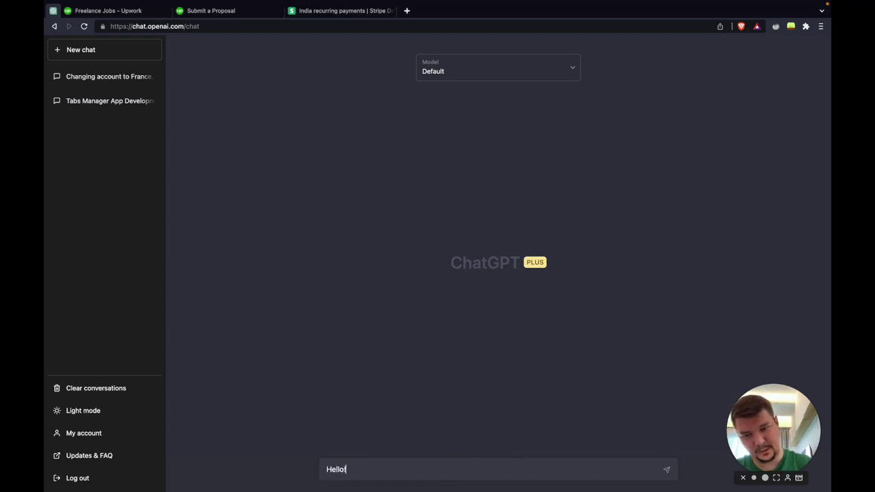
text(o!)
key(shift+Return)
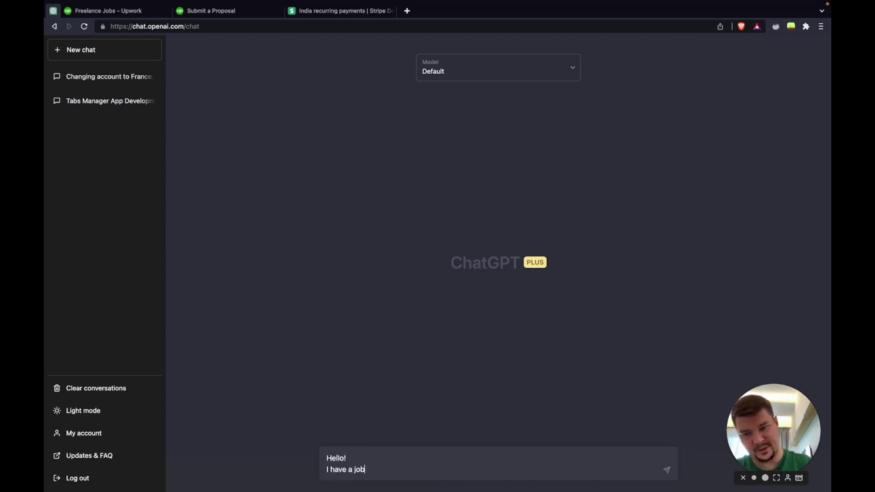
text(I have a job with next d)
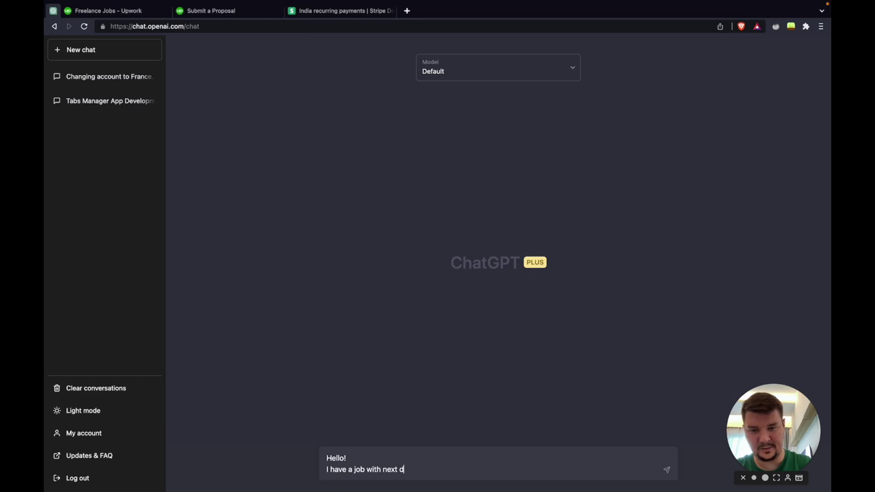
text(escription:)
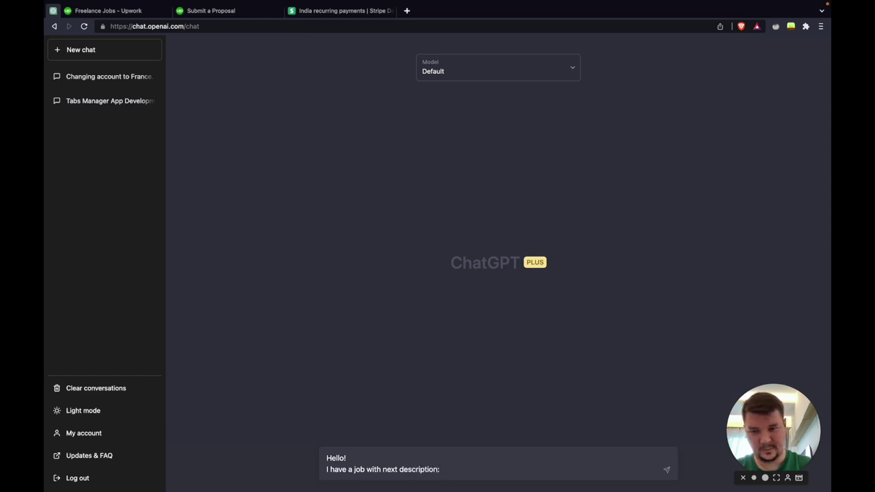
Reword the prompt's second line to "I have an Upwork job that I want to apply. It has next description:"
click(351, 469)
text(n)
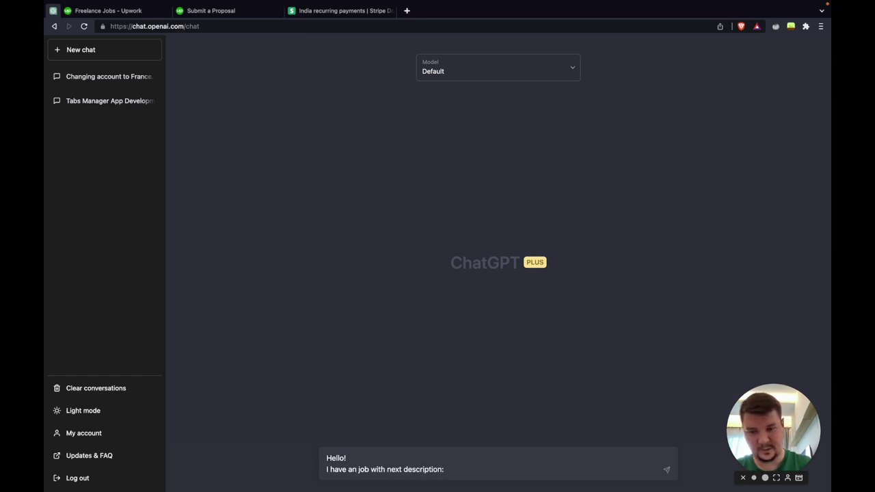
text( Upwork)
key(Right)
key(Right)
key(Right)
key(Right)
key(Right)
text(that )
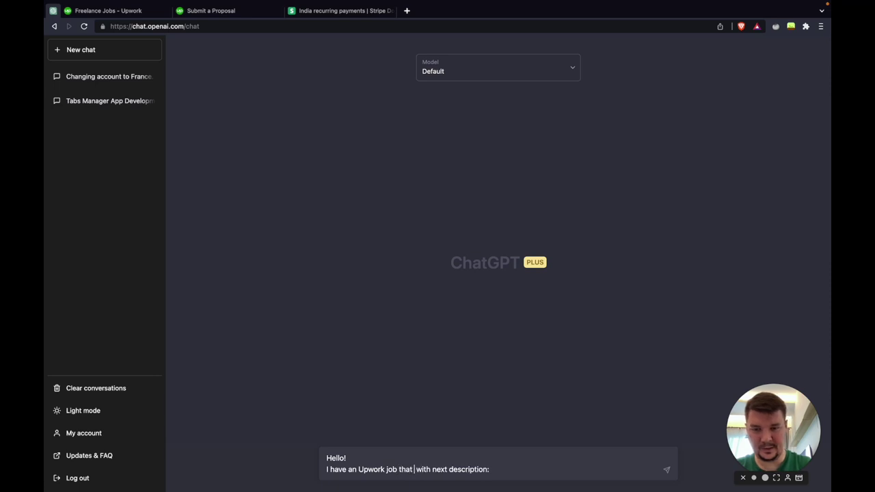
text(I want to appl )
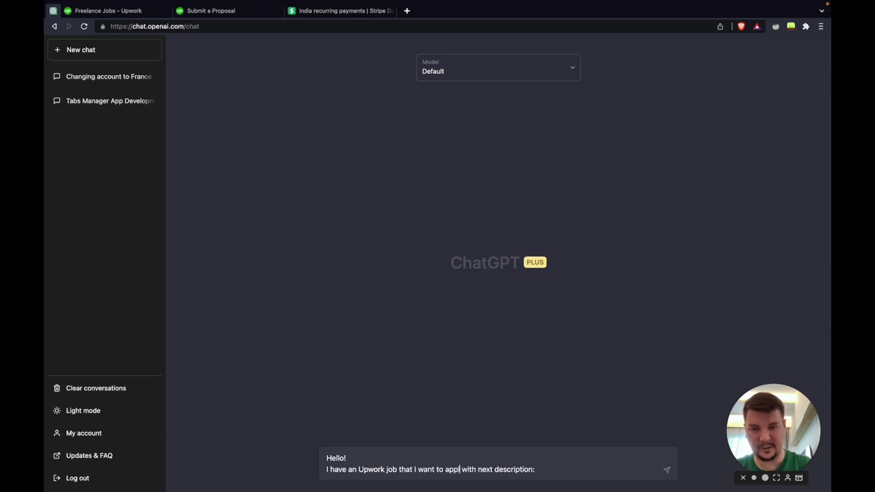
text(y.)
key(shift+End)
text(I)
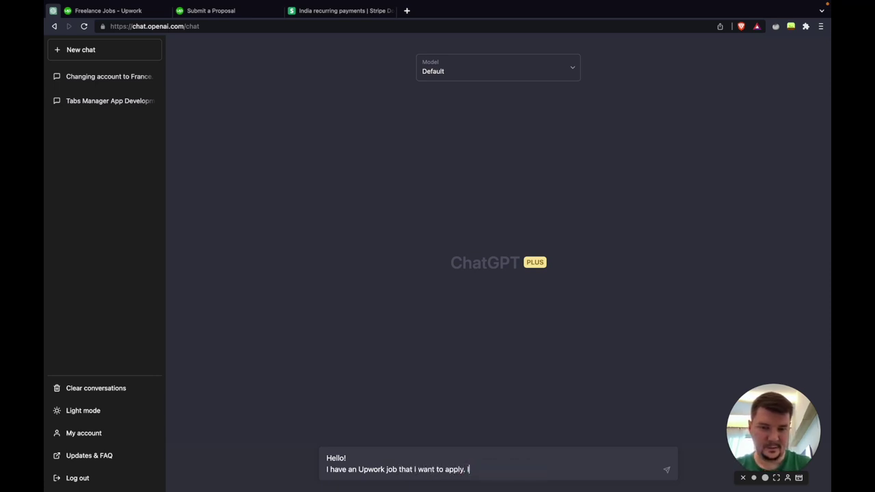
text(t has next description:)
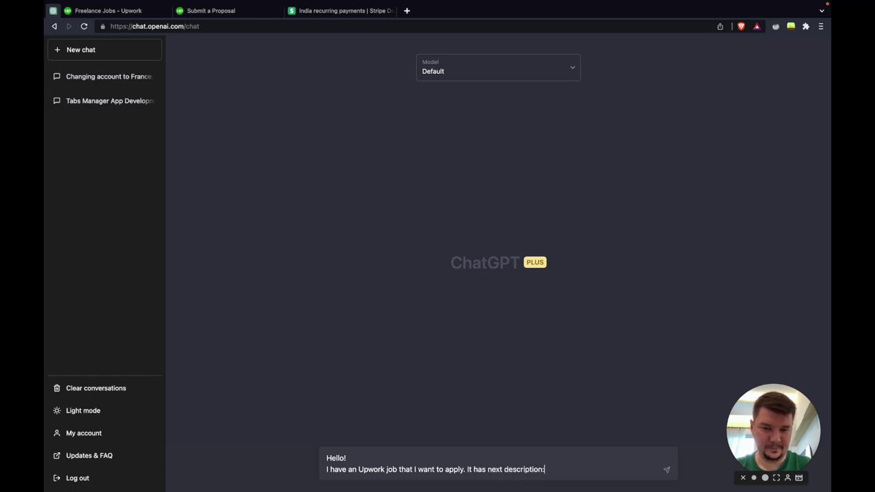
Insert the copied job description below the intro, enclosed in triple backticks, and leave a blank line after the closing backticks
key(shift+Return)
text(```)
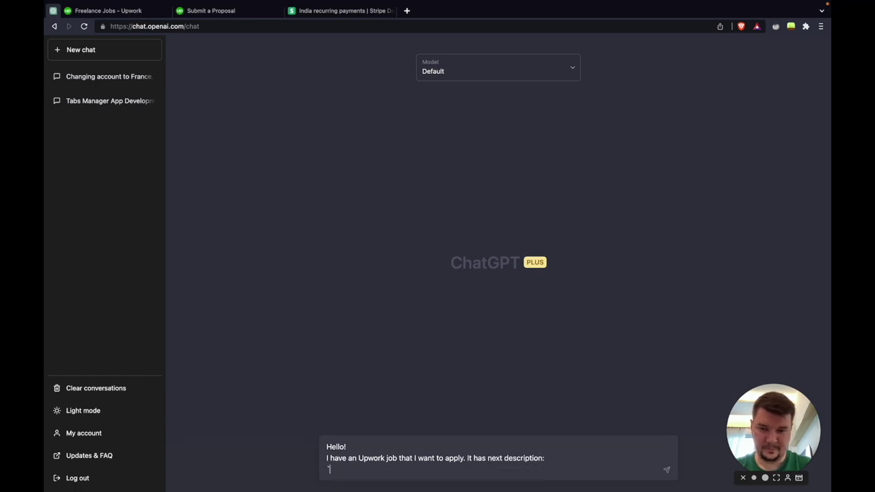
key(shift+Return)
key(shift+Return)
text(`)
key(super+v)
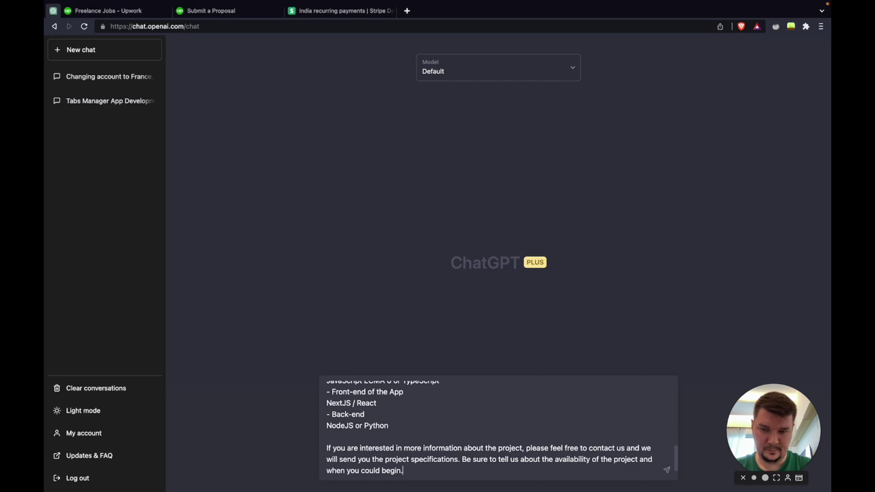
scroll(529, 435, up, 10)
scroll(530, 434, down, 3)
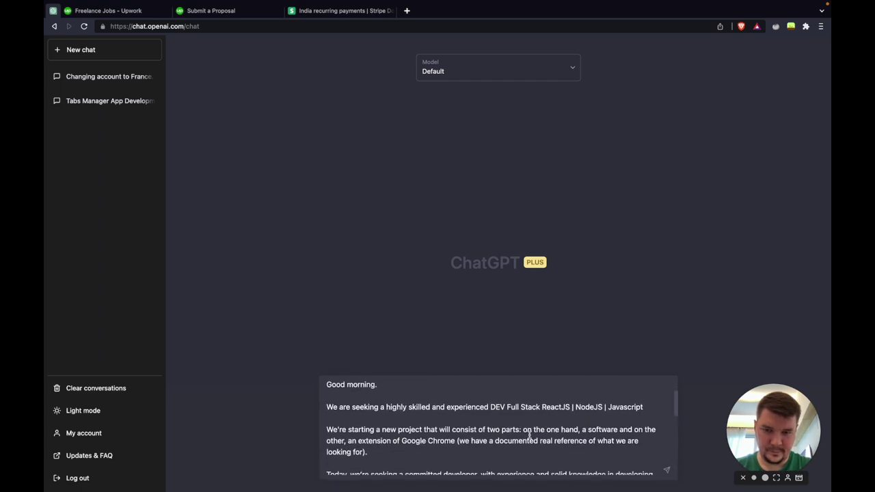
scroll(529, 435, down, 3)
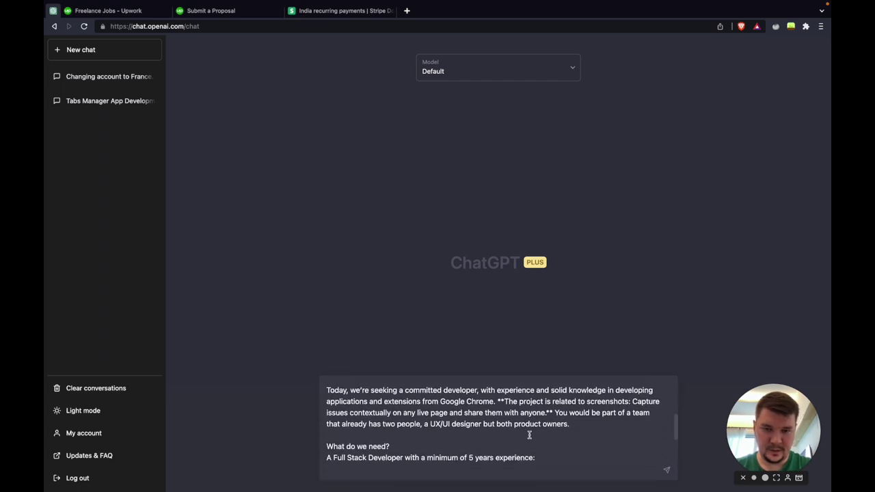
scroll(529, 434, down, 5)
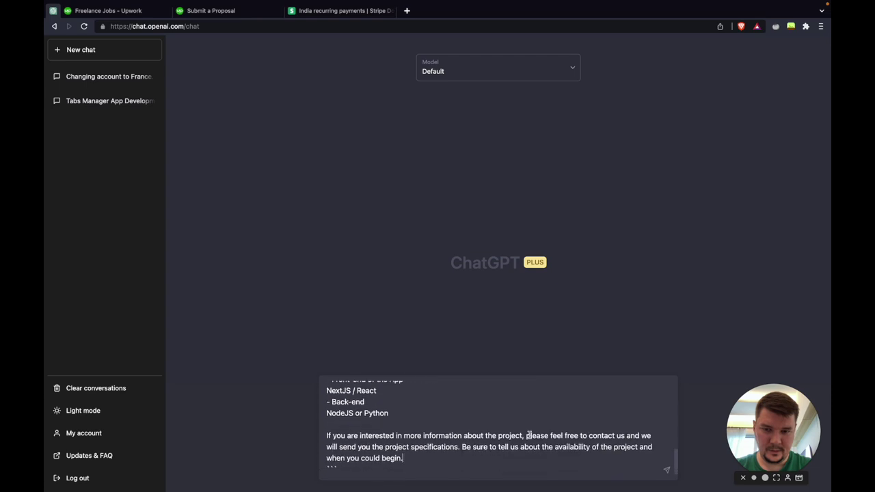
click(438, 470)
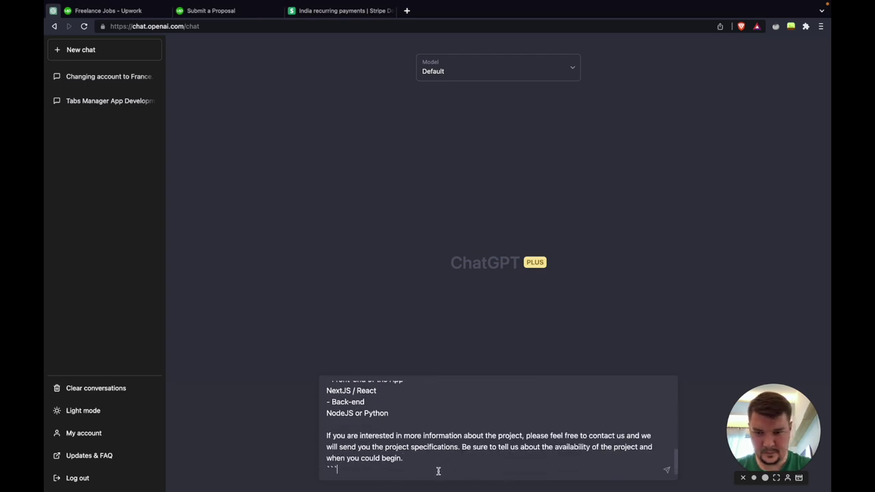
key(shift+Return)
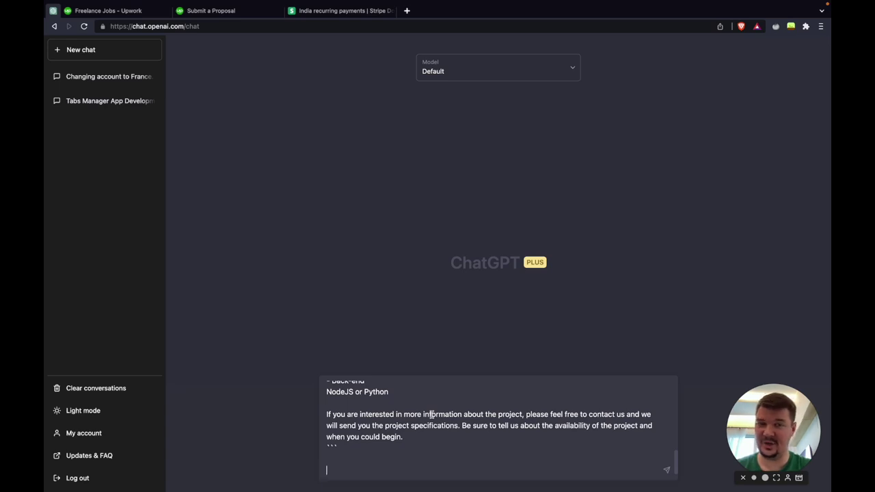
scroll(437, 403, up, 5)
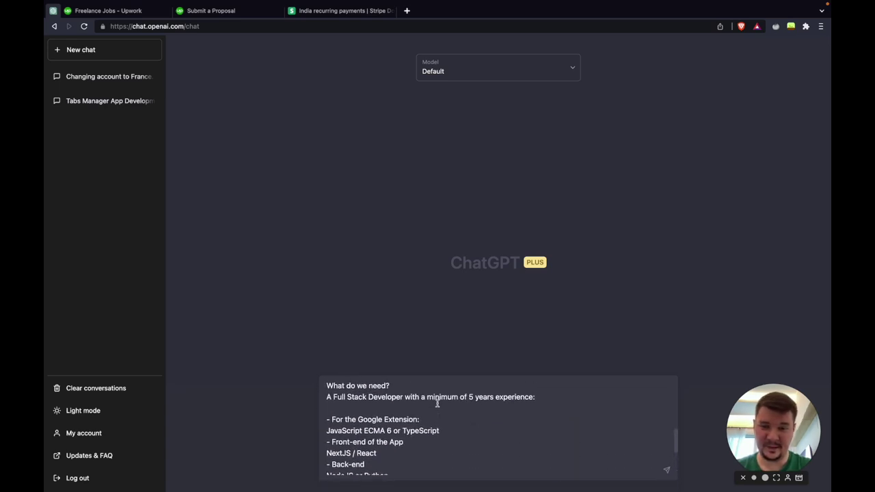
scroll(437, 403, up, 6)
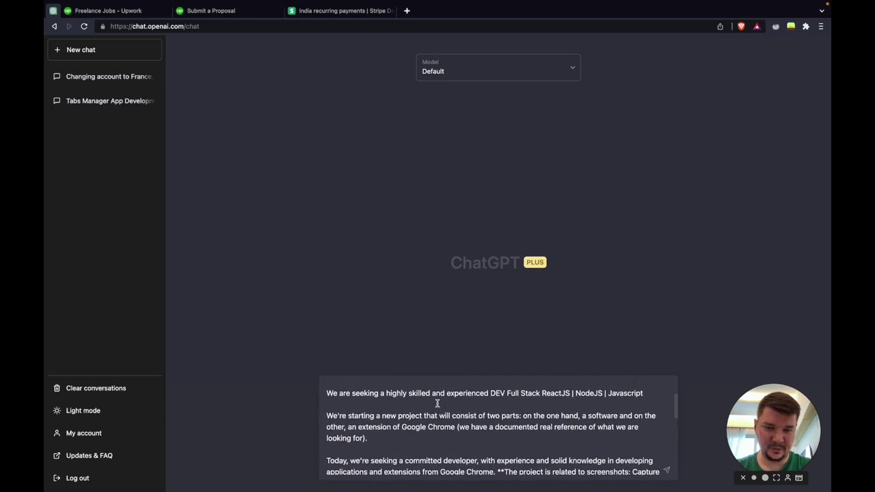
scroll(437, 403, down, 10)
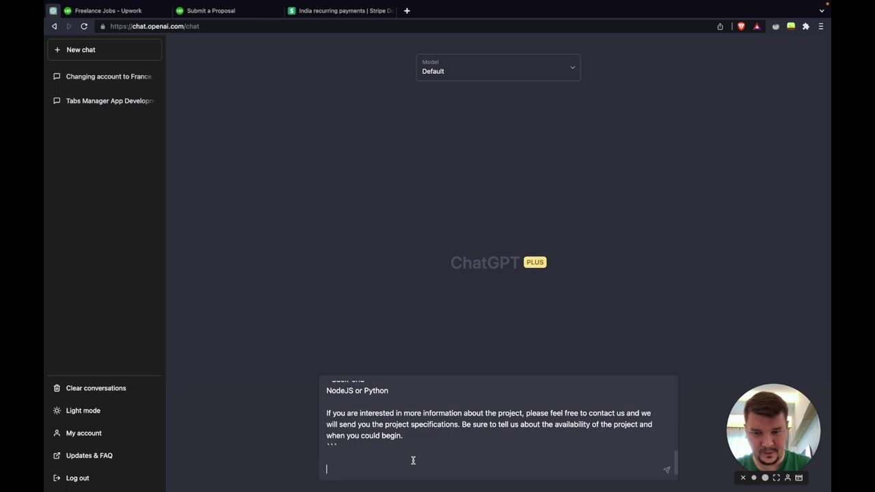
text(Make)
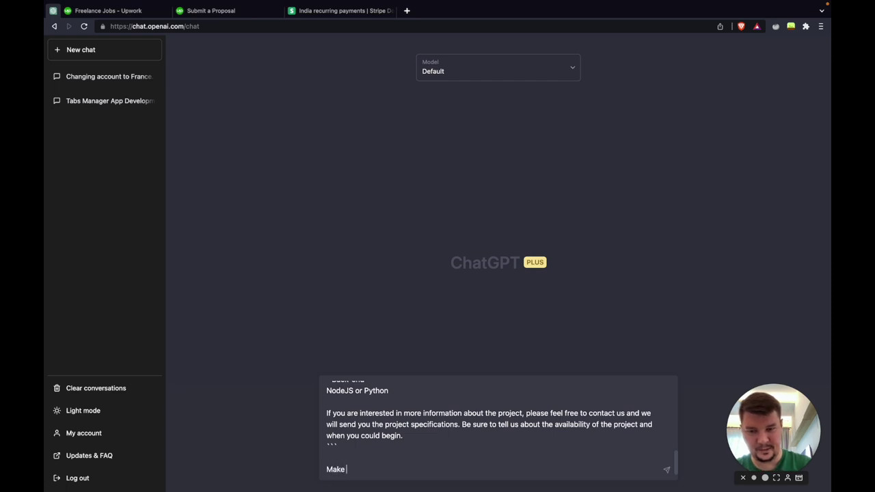
key(BackSpace)
key(BackSpace)
key(BackSpace)
key(BackSpace)
key(BackSpace)
Add the request "I want you to generate an application text for this job." below the quoted description
scroll(497, 427, up, 10)
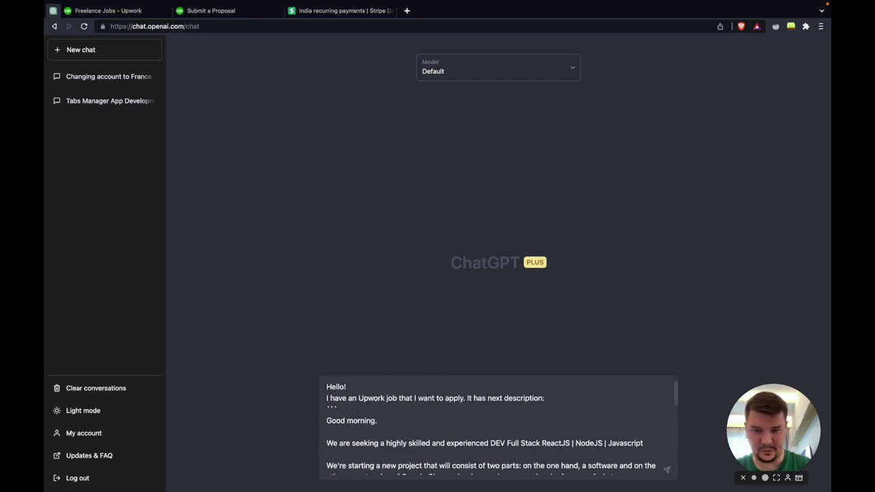
scroll(498, 427, down, 10)
text(I want you )
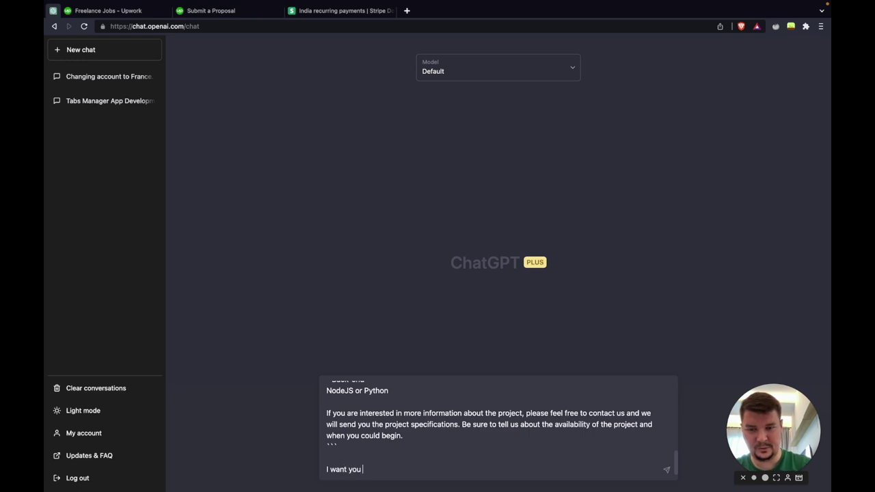
text(to generate)
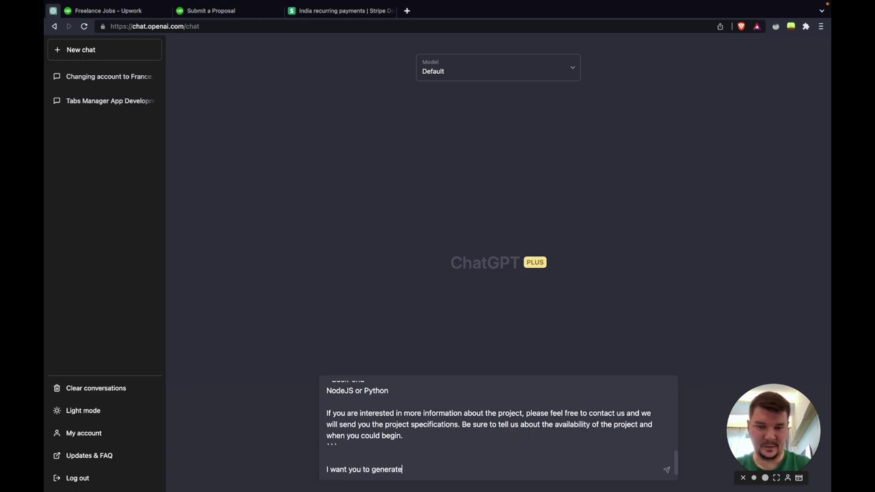
text( a n application text)
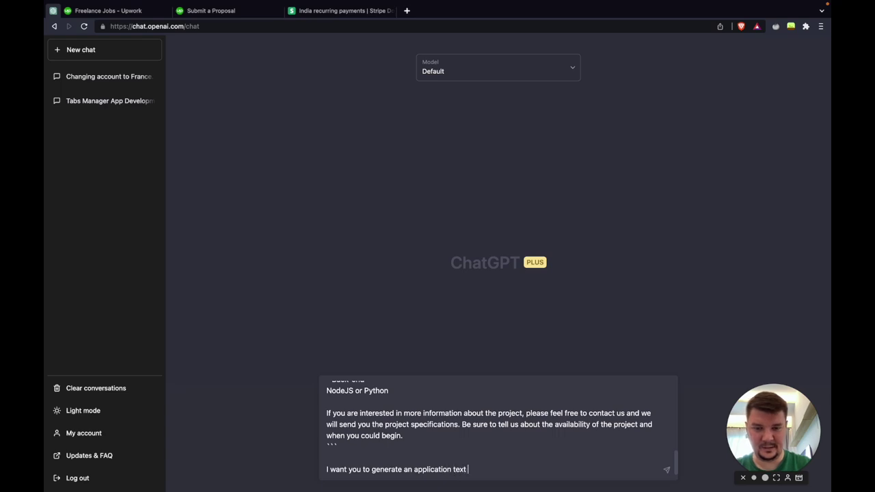
text( for this job.)
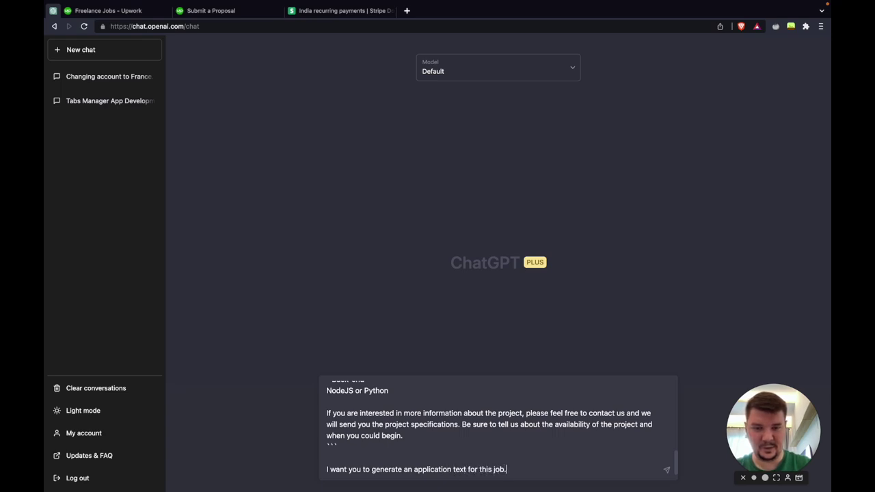
Add the sentence "I have all the skills required." after the application text request
text( I have all the s)
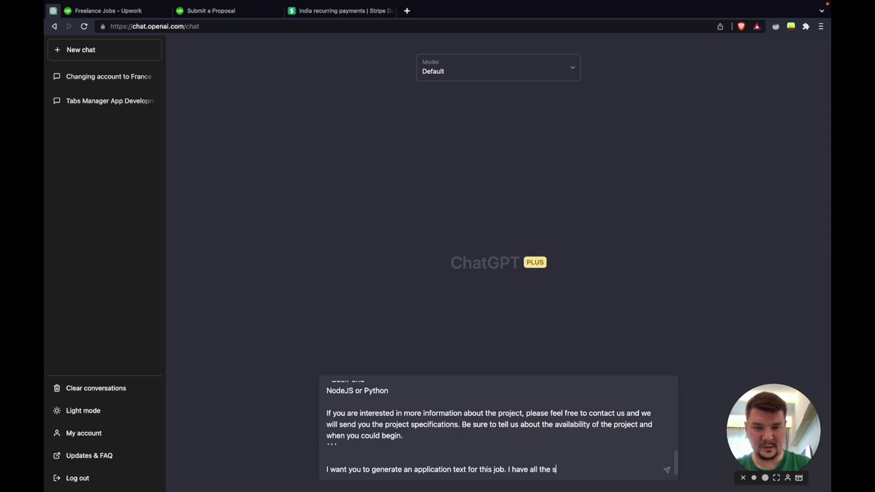
text(ckills require)
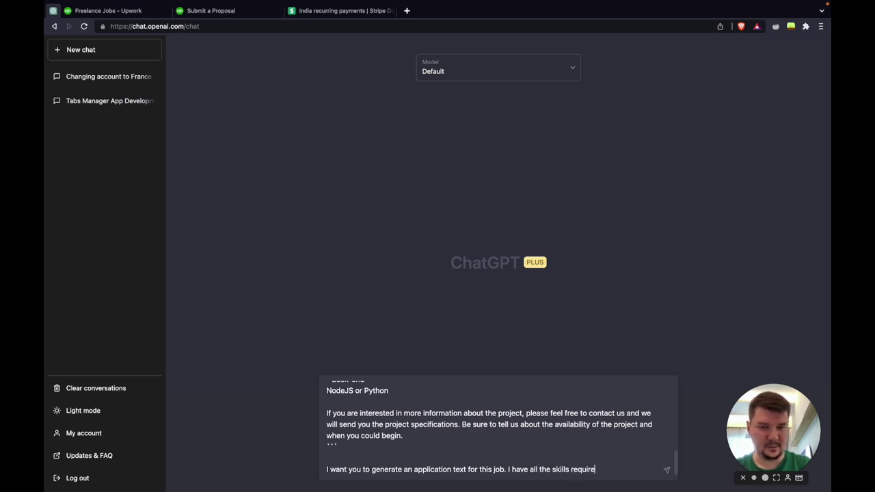
text(d. )
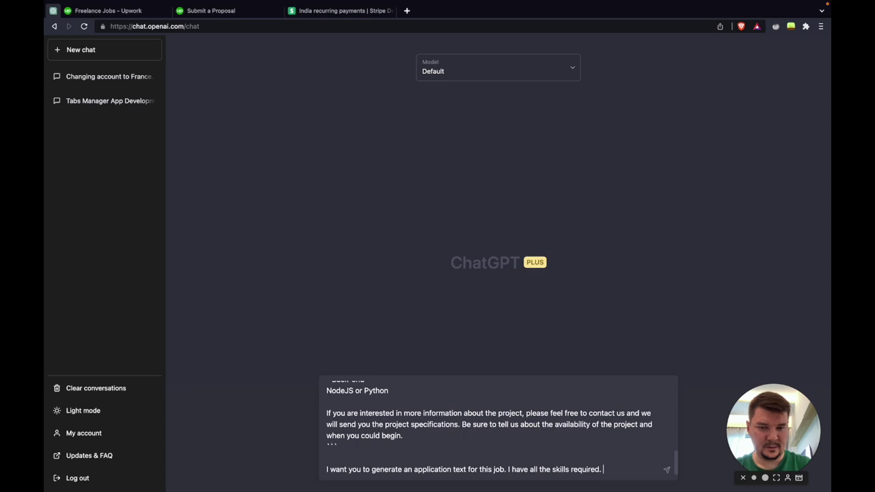
Continue the prompt with "The only thing that I might need some research before I take the job is"
text(The only thing)
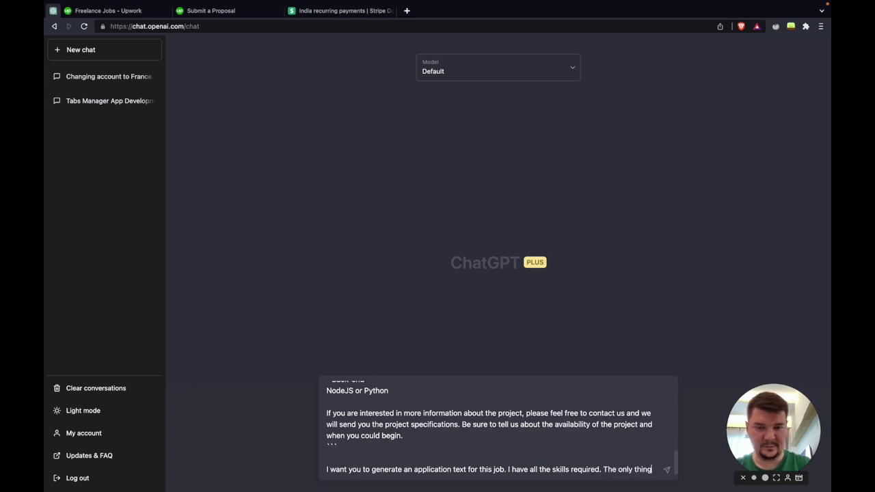
text( that I)
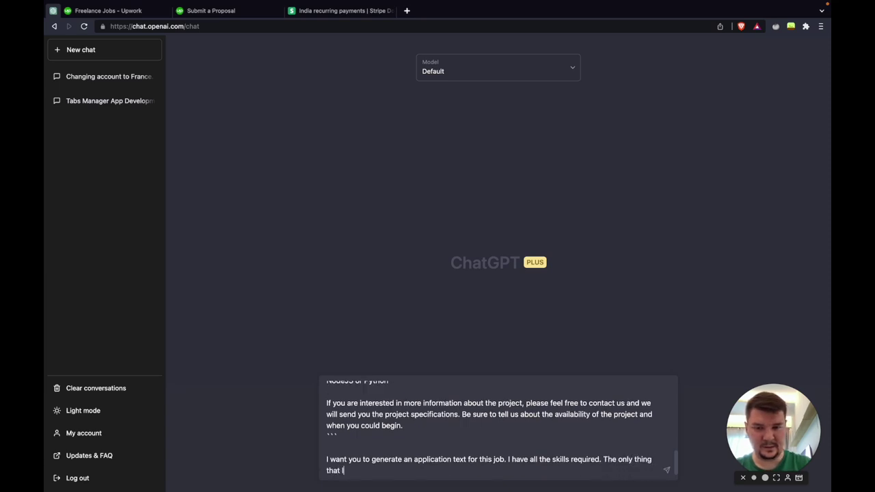
text( might)
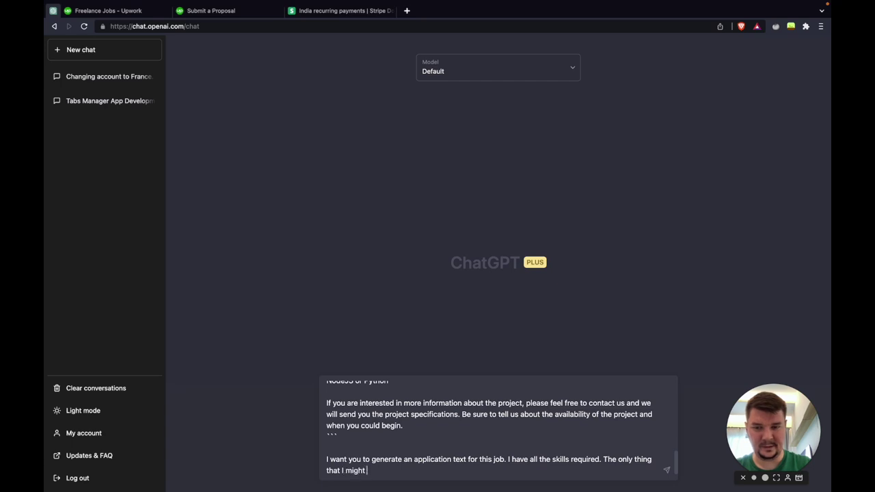
text( need some )
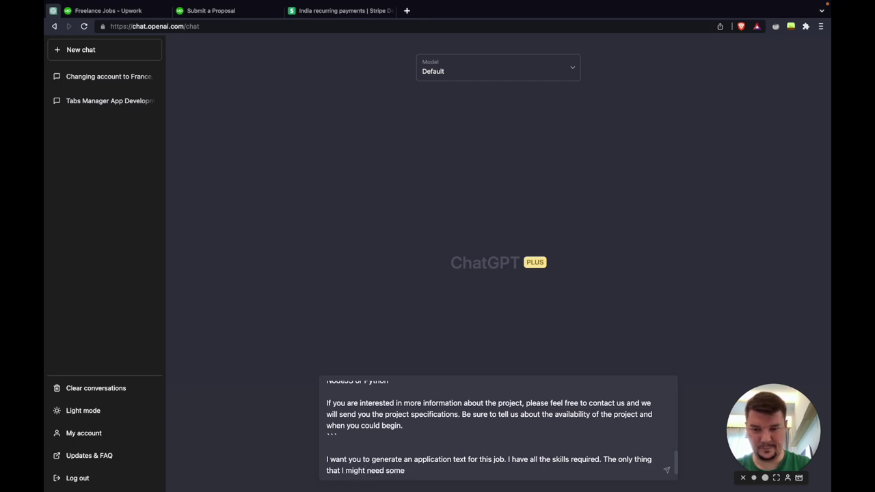
text(resear)
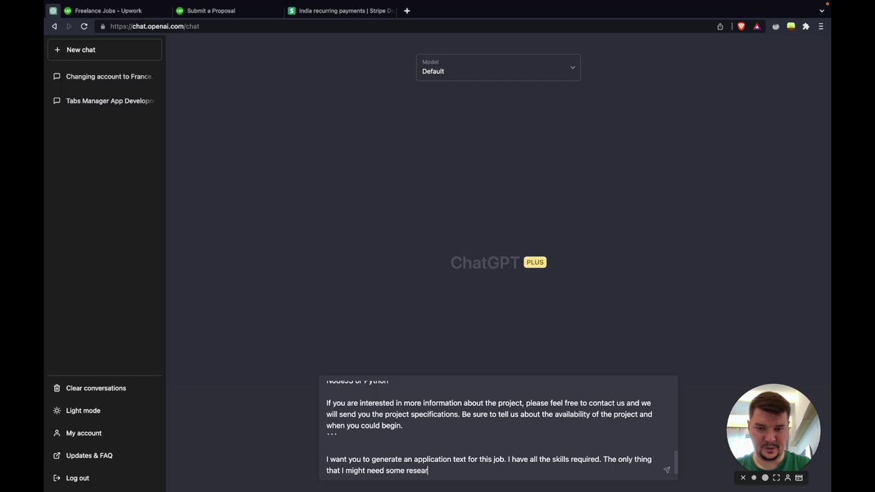
text(ch before the )
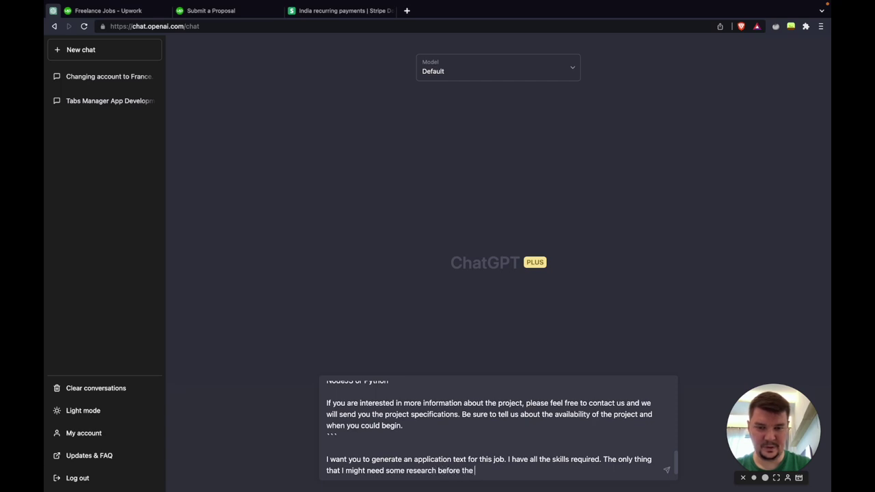
key(BackSpace)
key(BackSpace)
key(BackSpace)
key(BackSpace)
text(I tak)
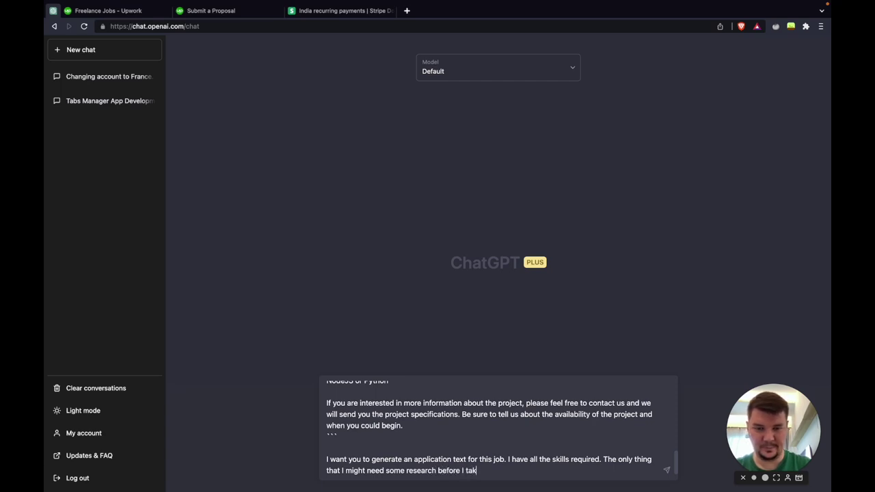
text(e the job is)
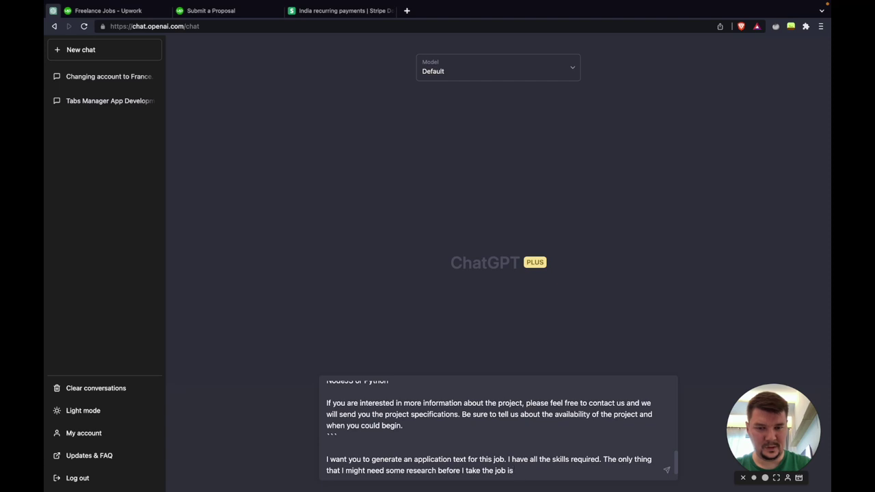
Complete the research sentence with "about capturing screenshots with the Chrome Extension."
text( about captu)
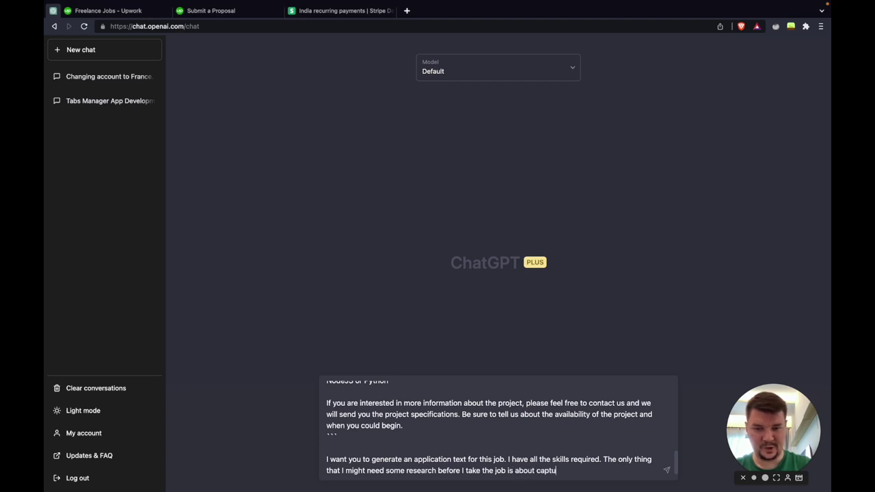
text(ring screensh)
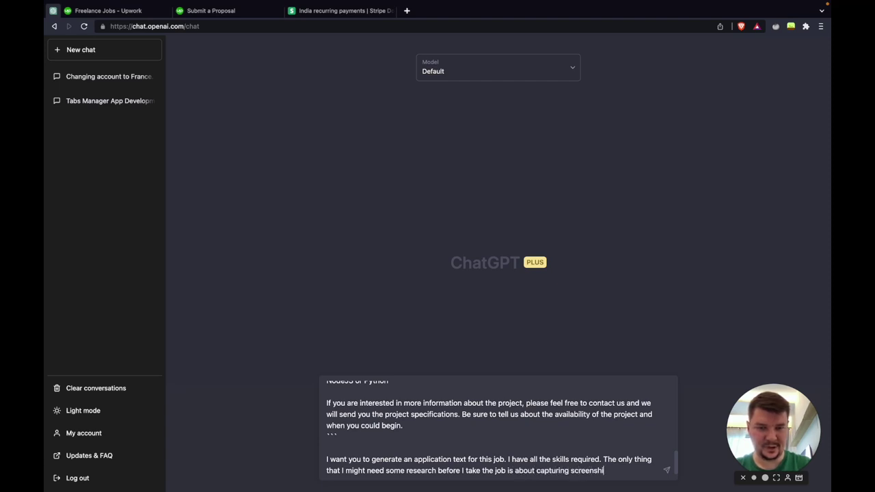
text(ots wit)
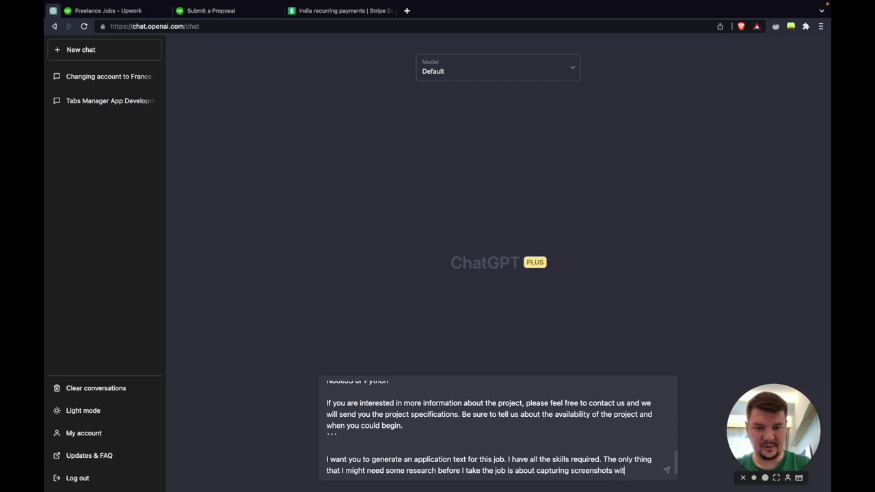
text(h the C)
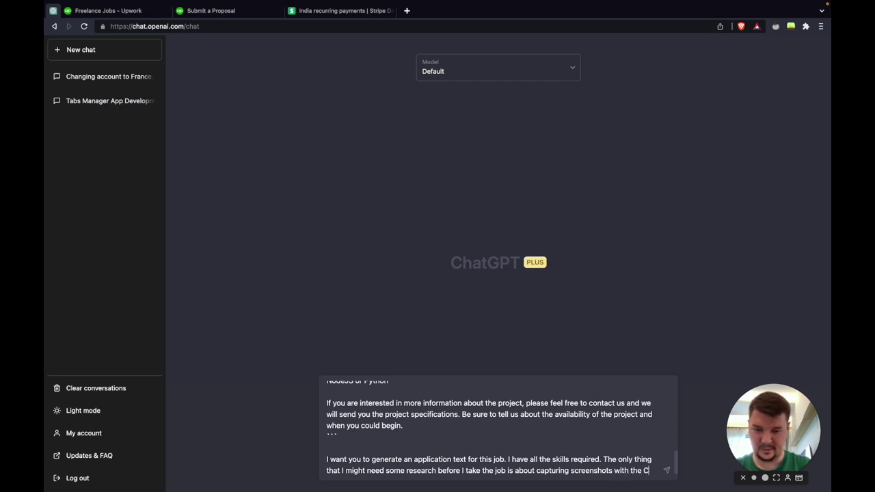
text(hrome eX)
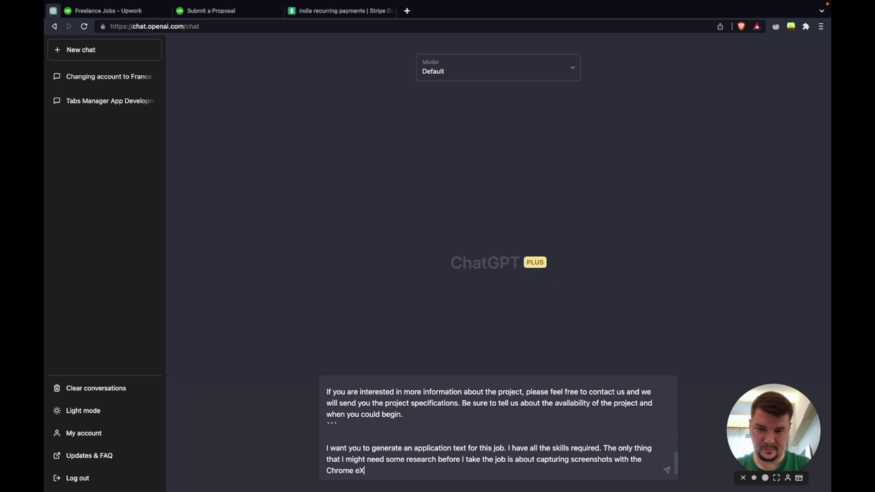
key(BackSpace)
key(BackSpace)
text(Extens)
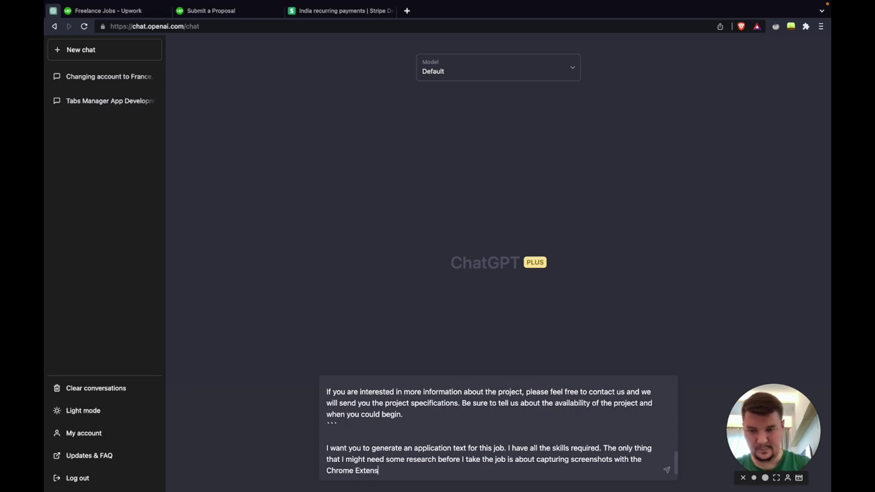
text(ion)
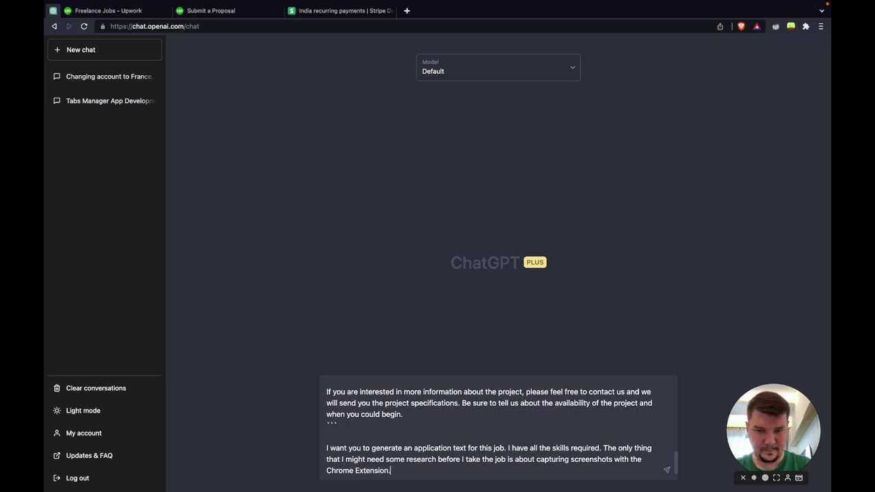
text(. )
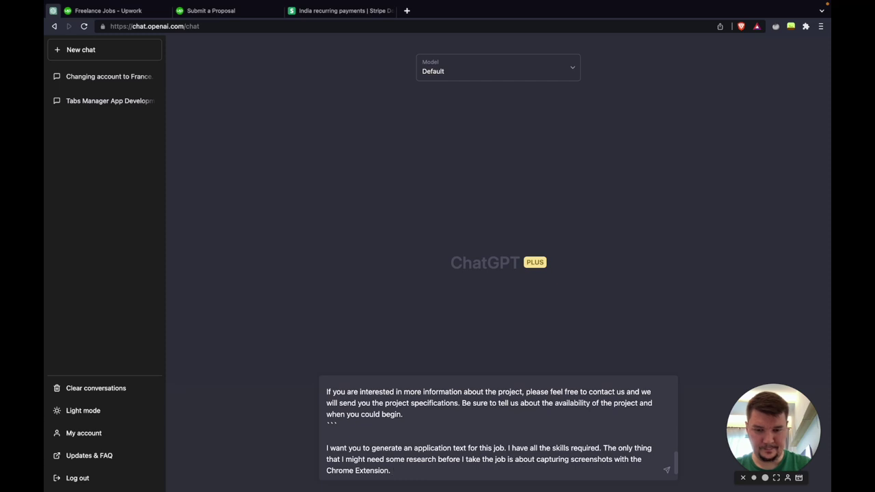
End the prompt with "Please generate a short, professional and not generic job application text." and send it
text(Please )
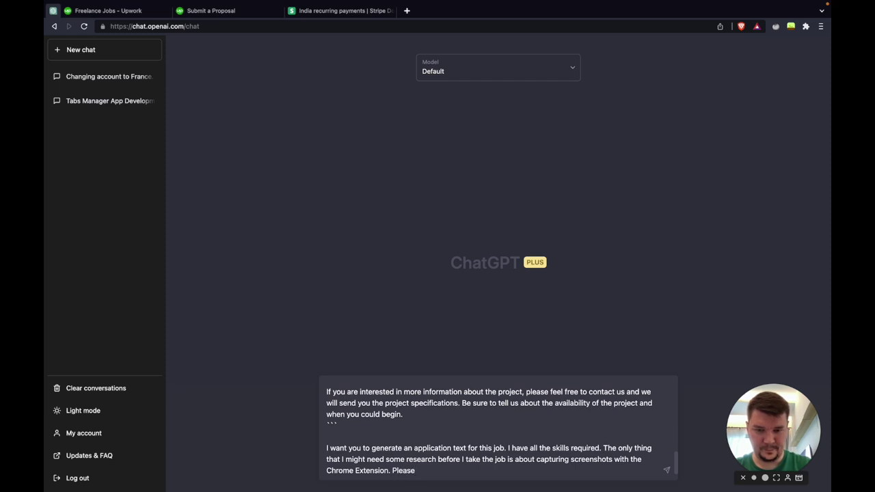
text(generate )
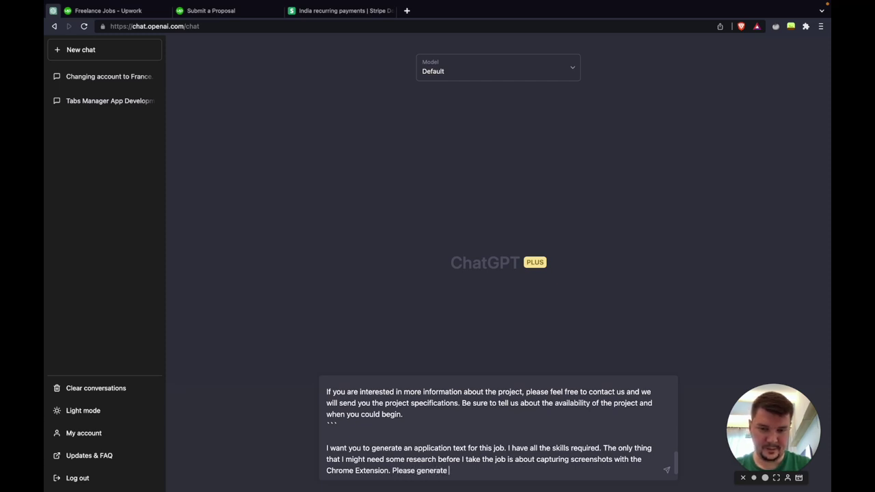
text(a short, profe)
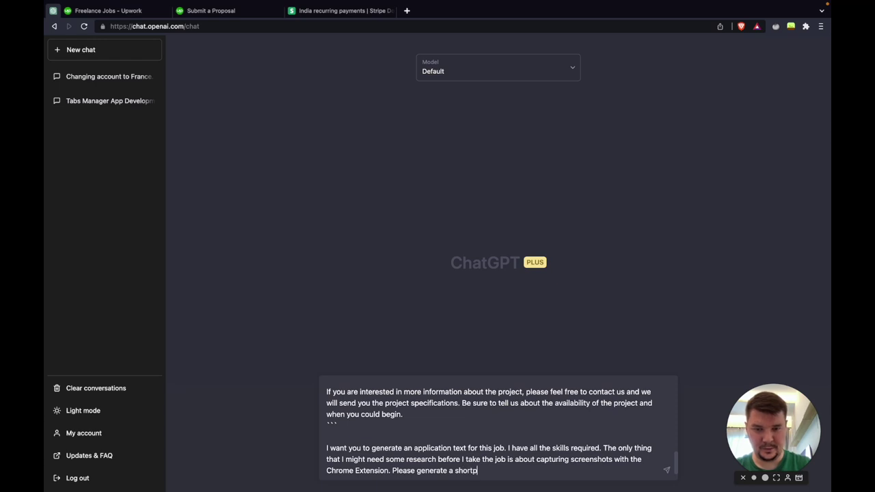
text(ssi)
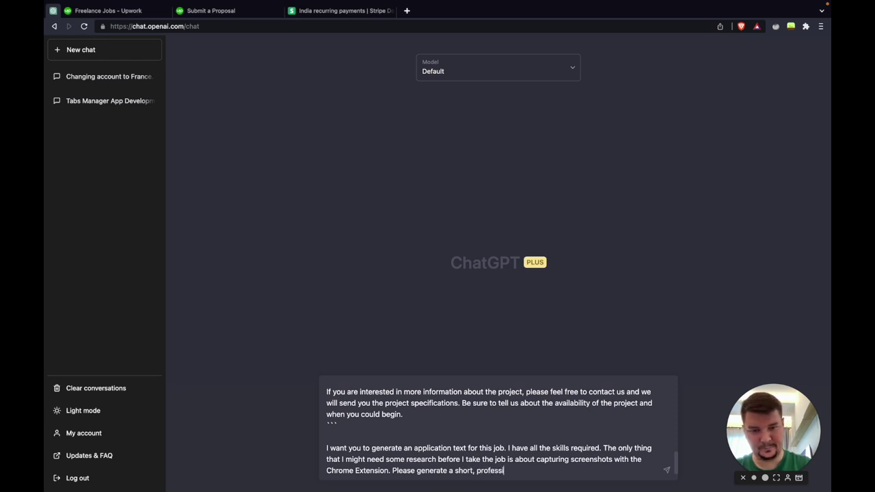
text(onal and not genere)
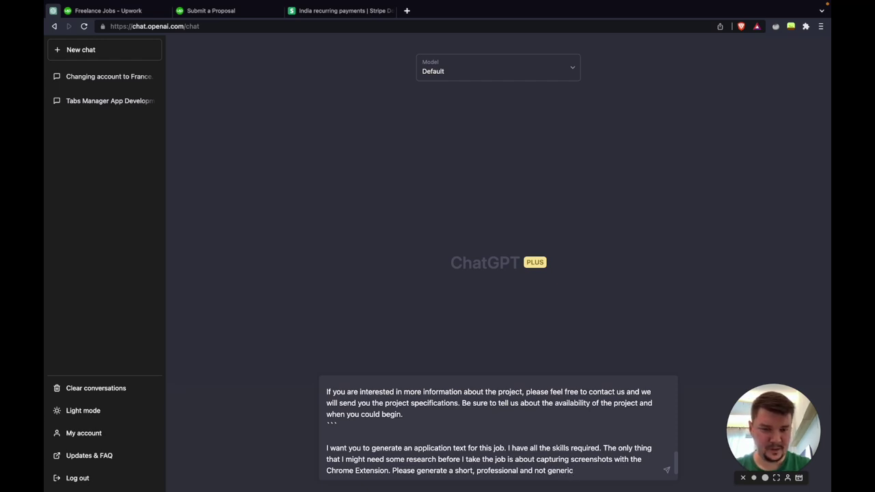
text(job text)
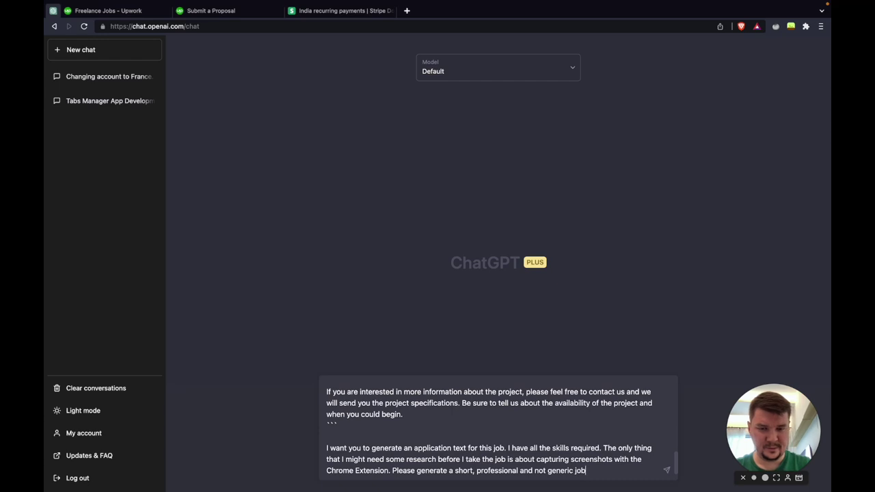
key(BackSpace)
key(BackSpace)
key(BackSpace)
key(BackSpace)
key(BackSpace)
text(application text)
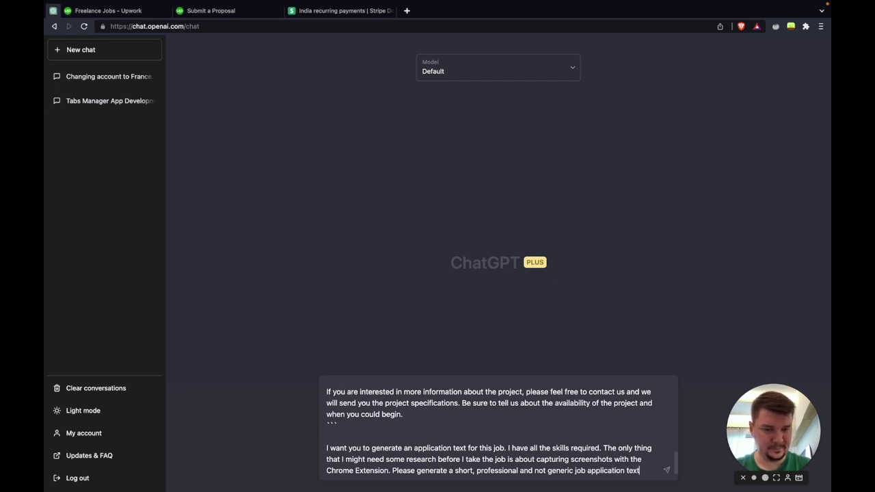
text(.)
key(Return)
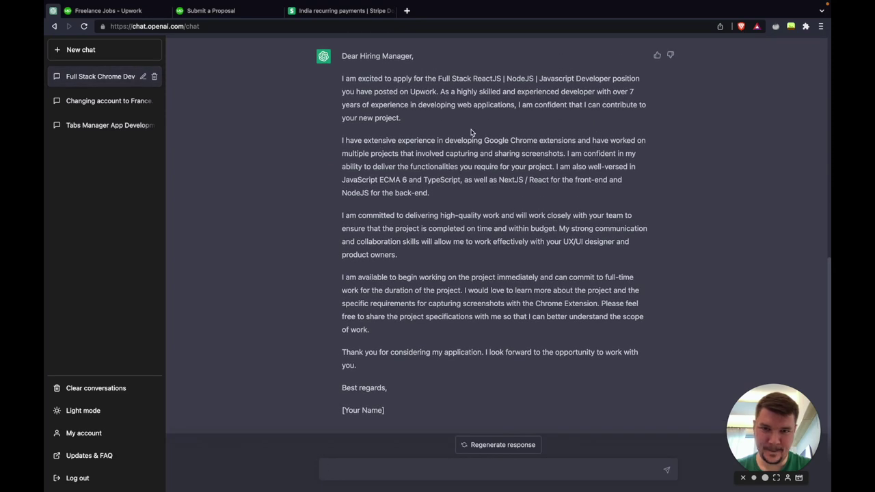
Read the generated application letter and compare its Chrome extension and screenshot experience claims with the prompt's instructions
drag(369, 141, 527, 140)
click(552, 140)
scroll(552, 140, up, 1)
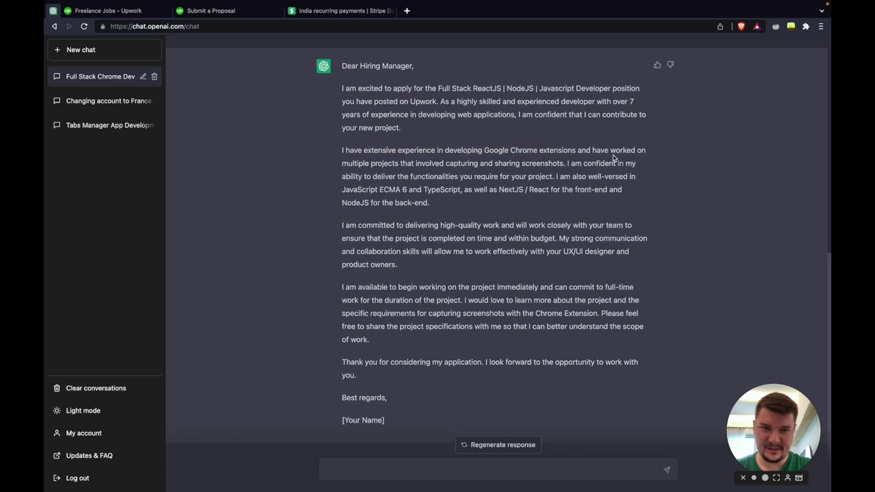
scroll(595, 145, up, 3)
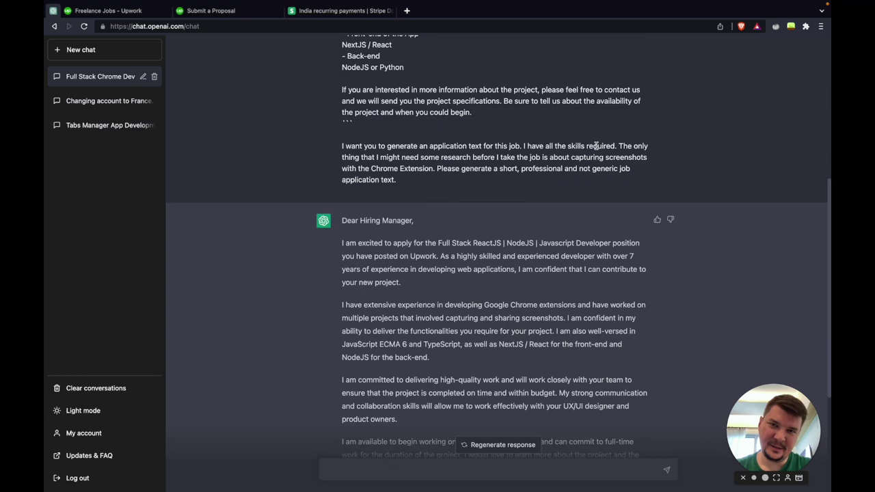
scroll(543, 314, up, 1)
scroll(544, 315, down, 1)
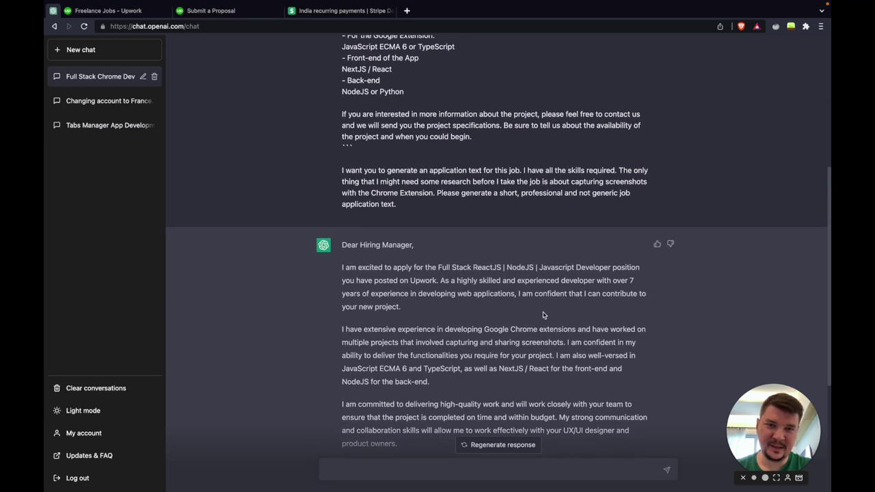
scroll(568, 191, down, 1)
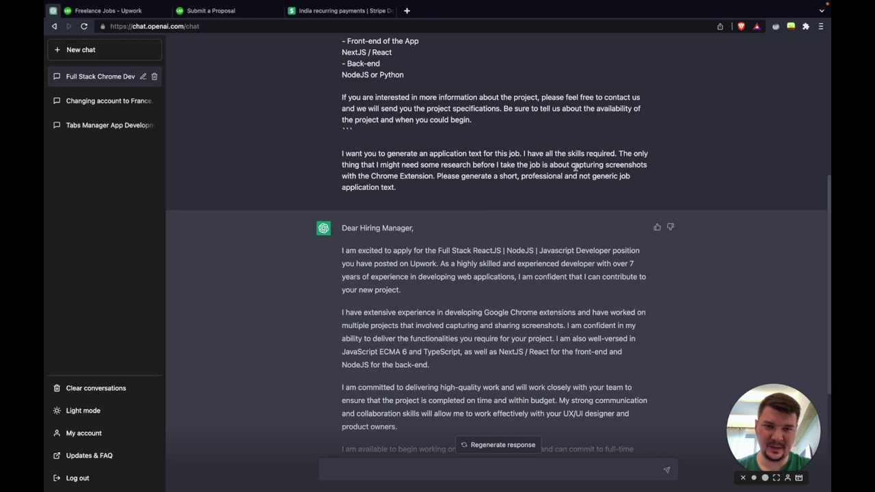
scroll(499, 298, down, 2)
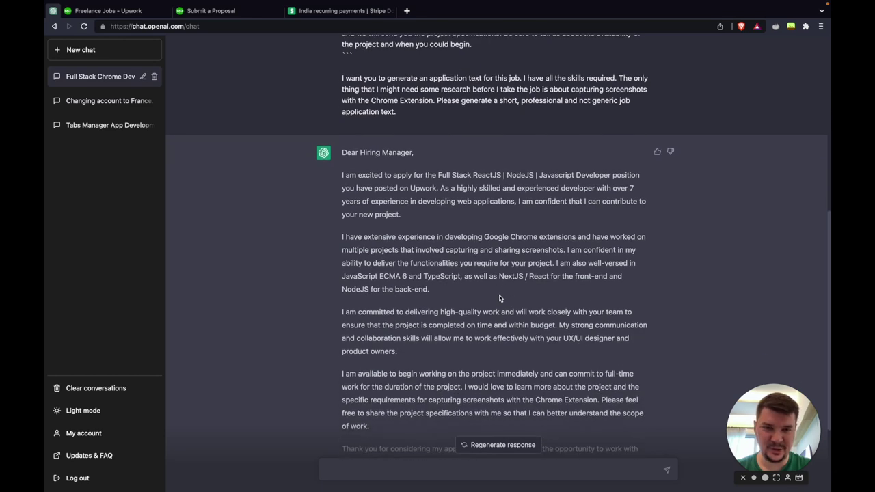
scroll(545, 273, down, 1)
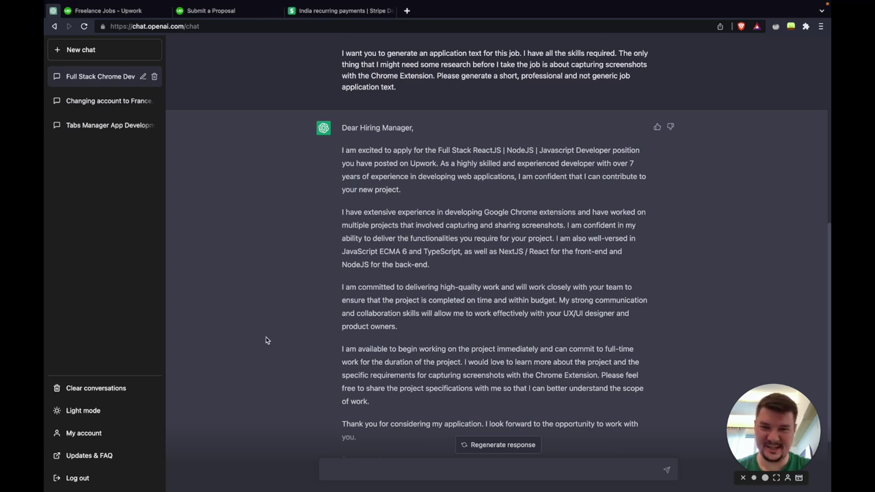
scroll(267, 340, down, 3)
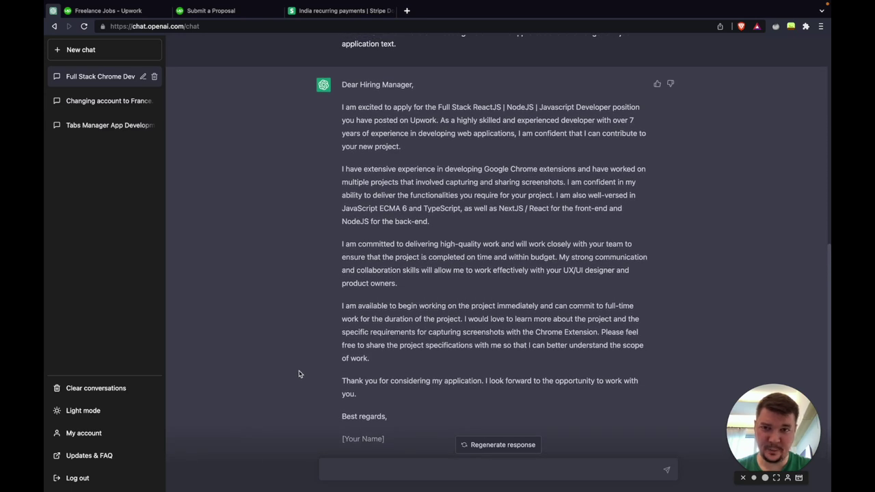
Start a follow-up prompt in the same chat with "I want the application to be shorter"
scroll(299, 373, down, 2)
click(359, 470)
text(I)
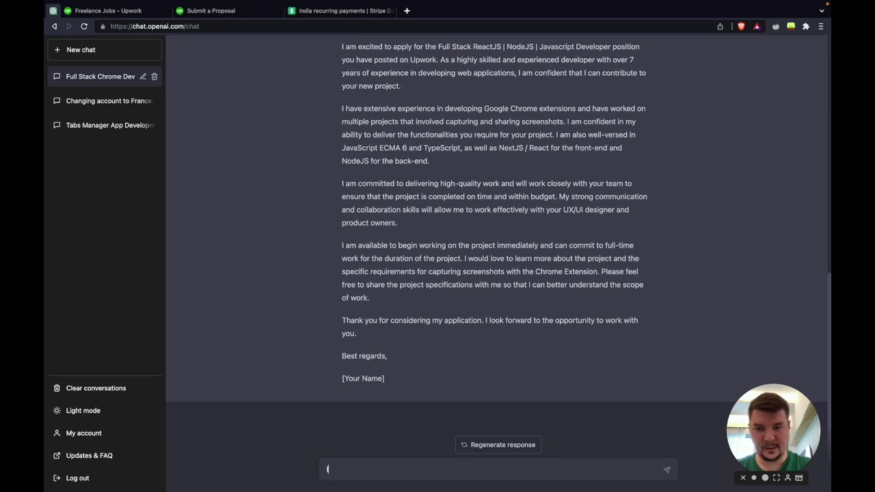
text( want the a)
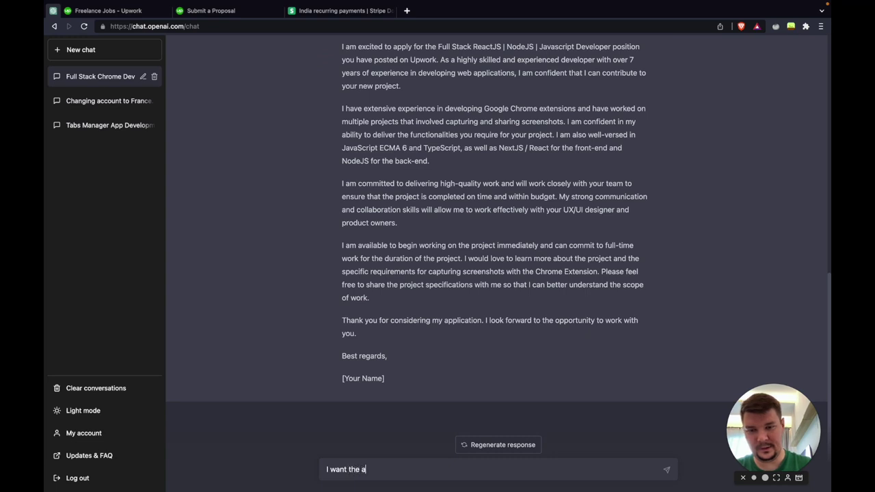
text(pplication to be shorter)
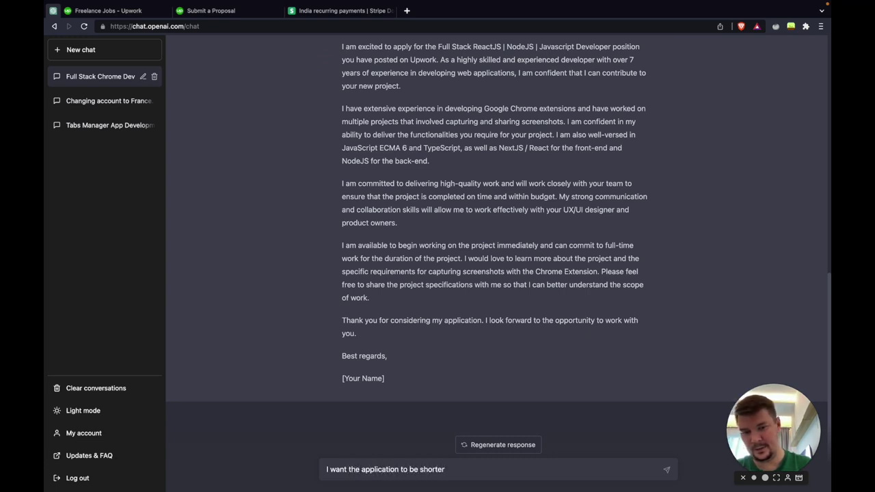
Continue the prompt with "Also please don't be so sure in the "Capture screenshots" part of it"
text(. Also pleas)
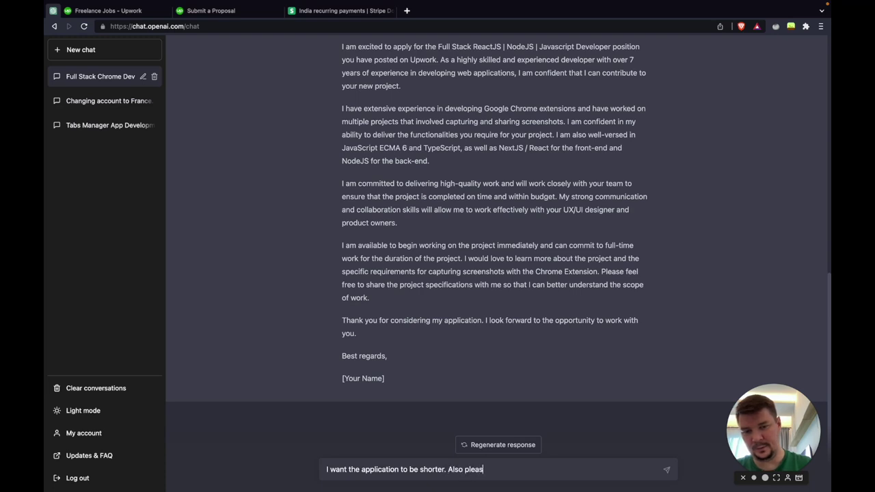
text(e don't be s)
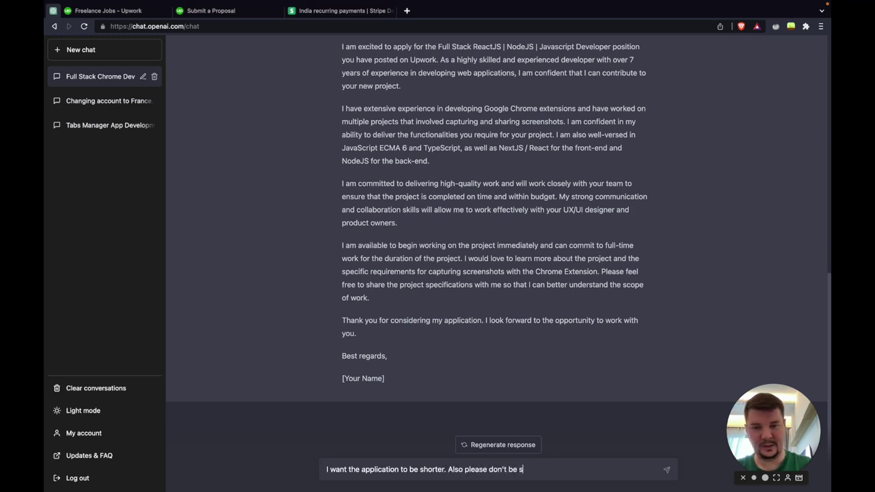
text(o sure )
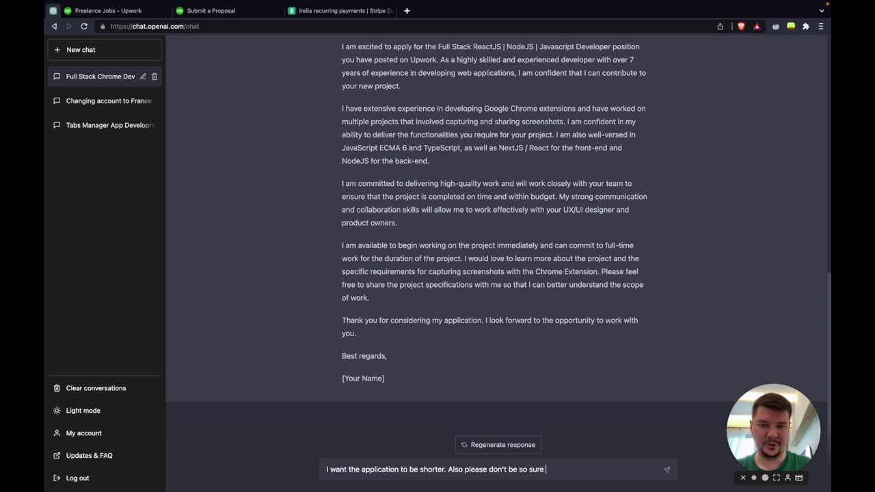
text(in the )
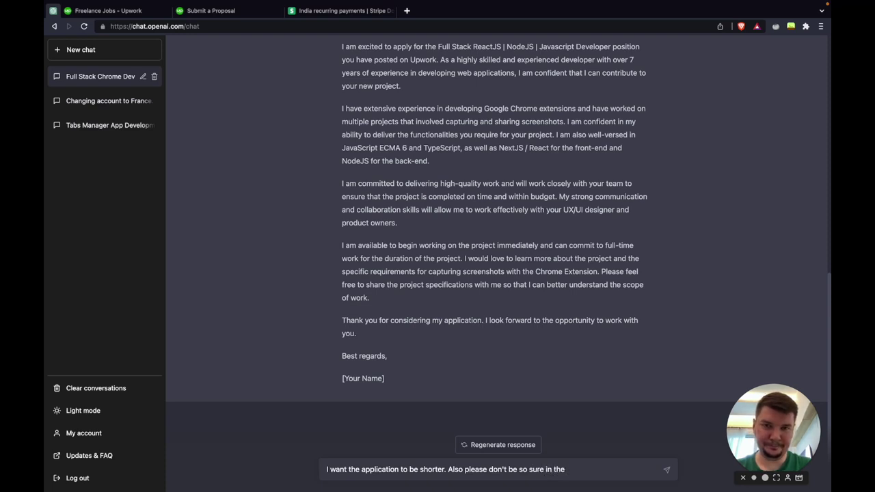
text(")
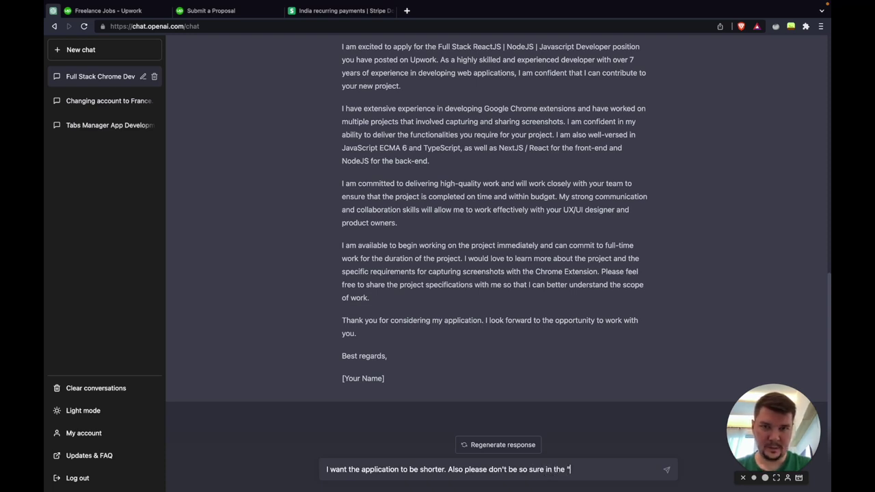
text(Capture scres)
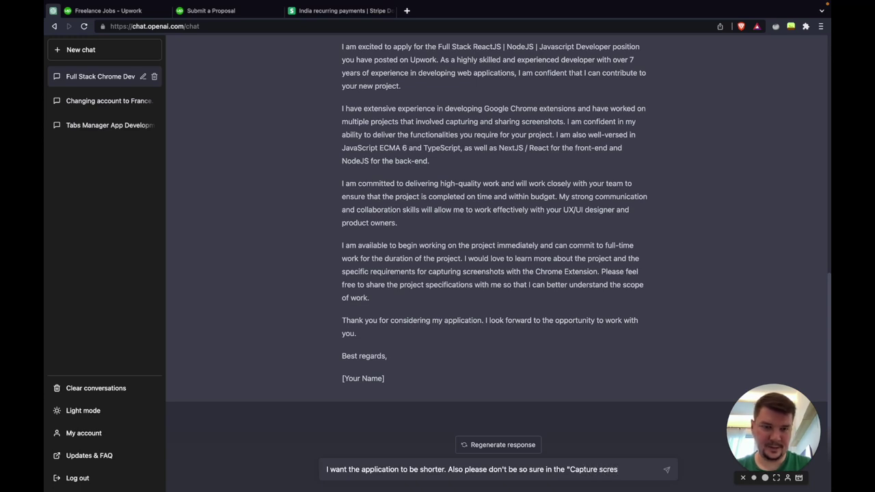
key(BackSpace)
text(enshot)
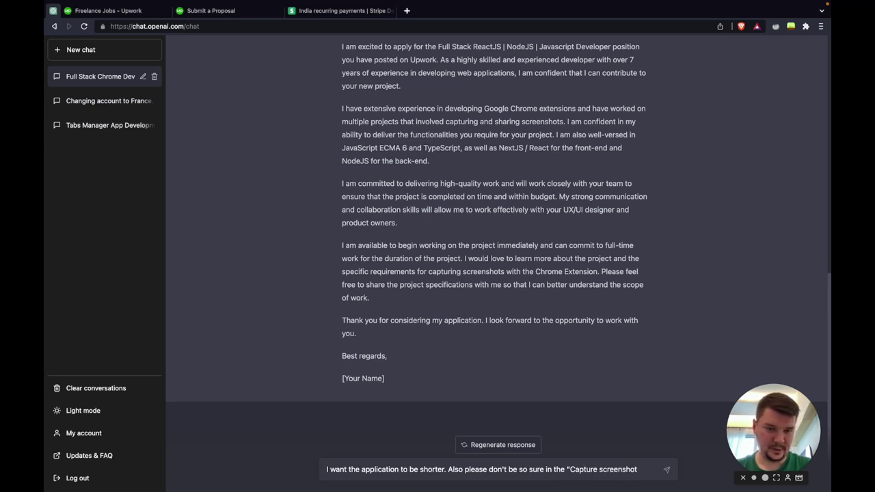
text(s" part o)
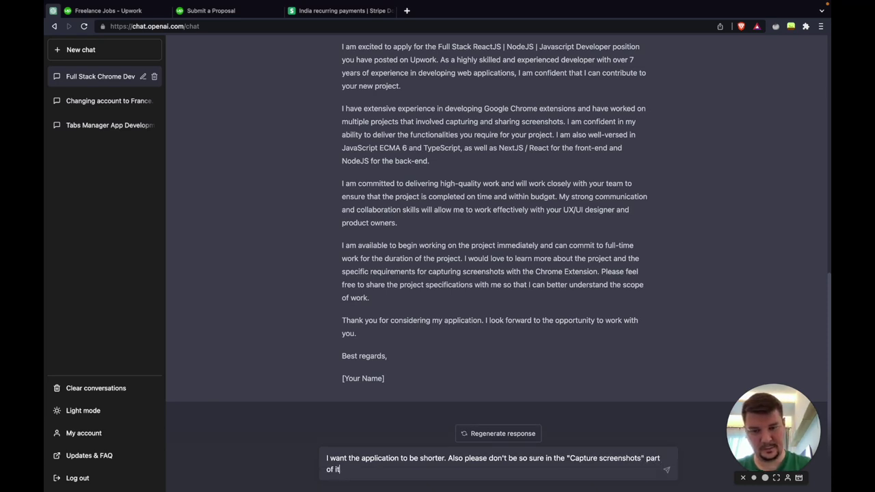
Add the reason "because I need to gain some skills in it first." to the prompt's screenshots request
text(f it, because I )
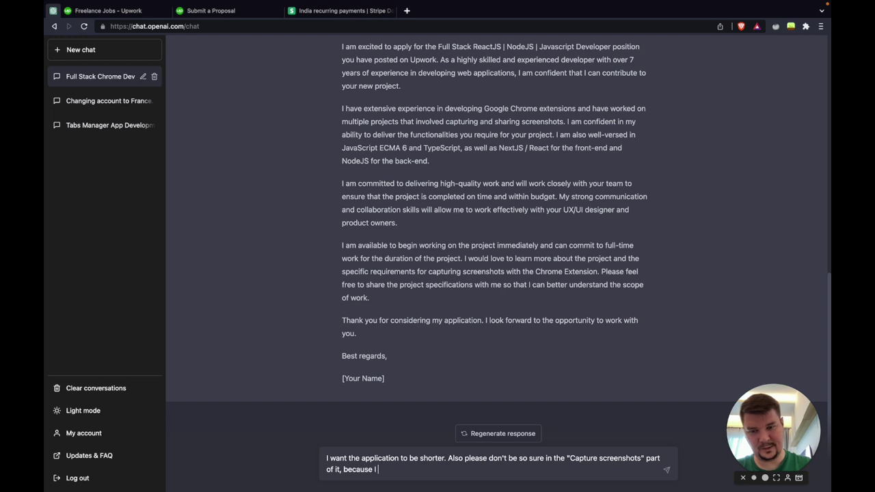
text(need to )
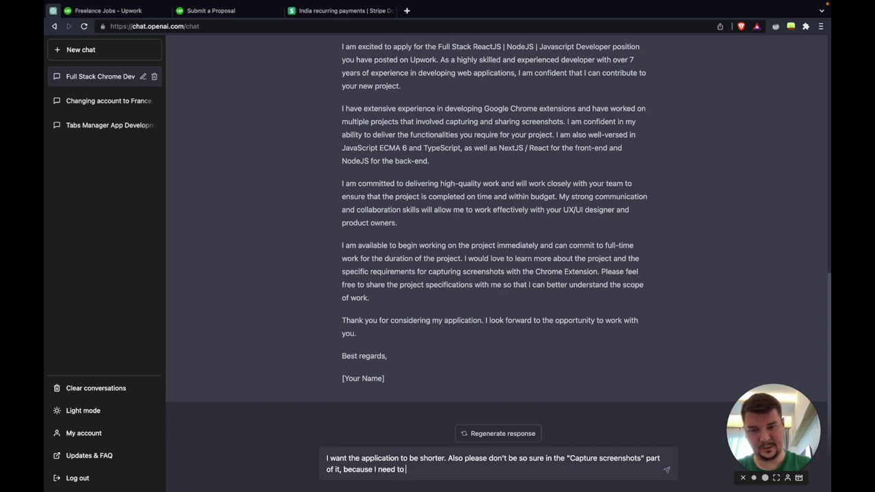
text(gain s)
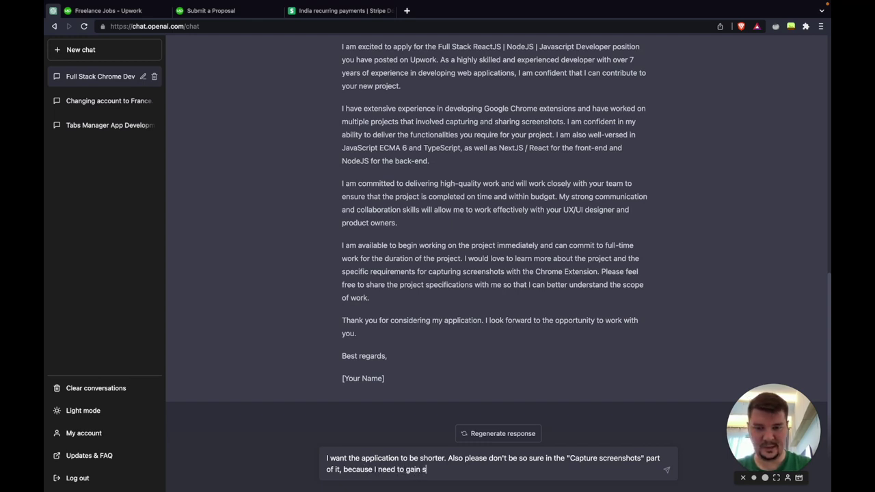
text(ome skills in it)
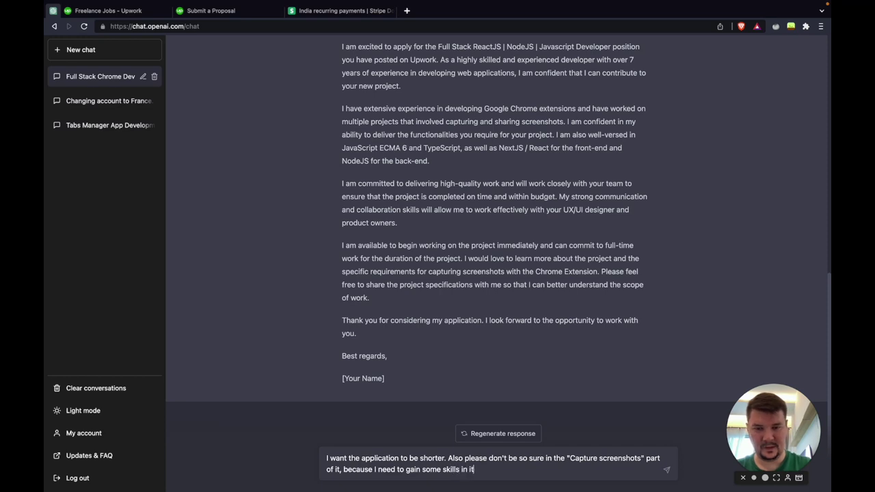
text( first. I)
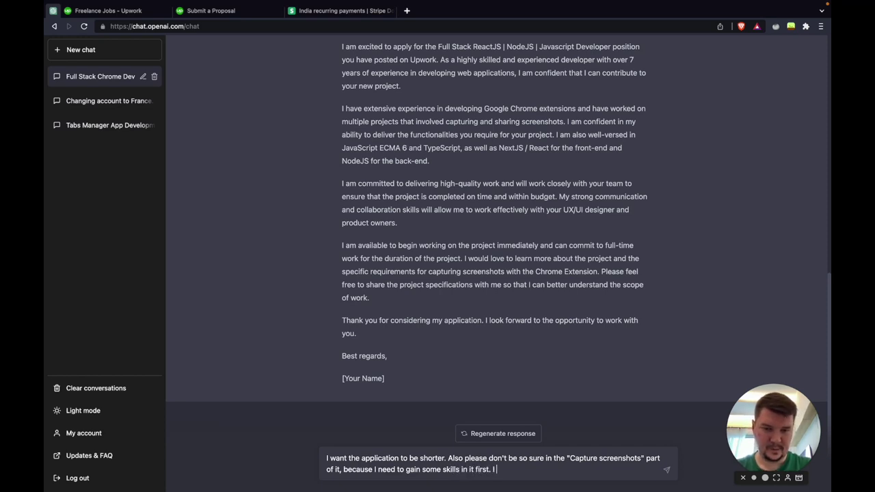
End the prompt with "I want to be transparent and honest about that." and send it
text( want to be t)
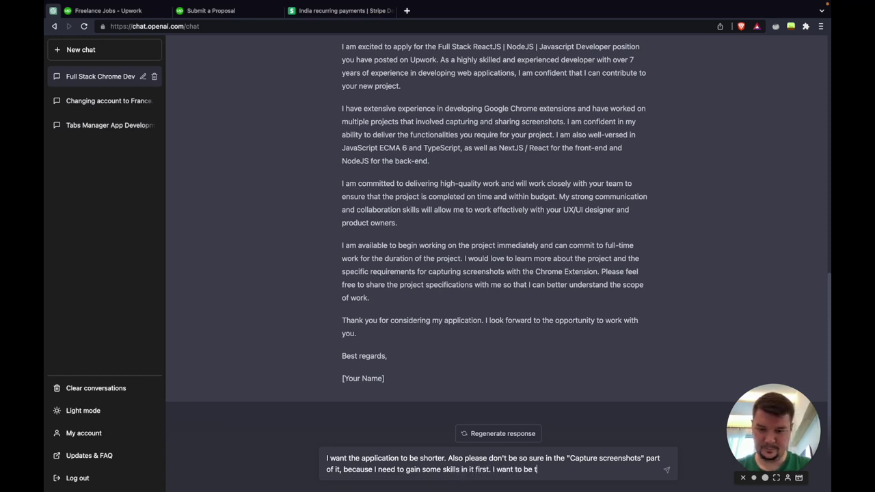
text(ranspa)
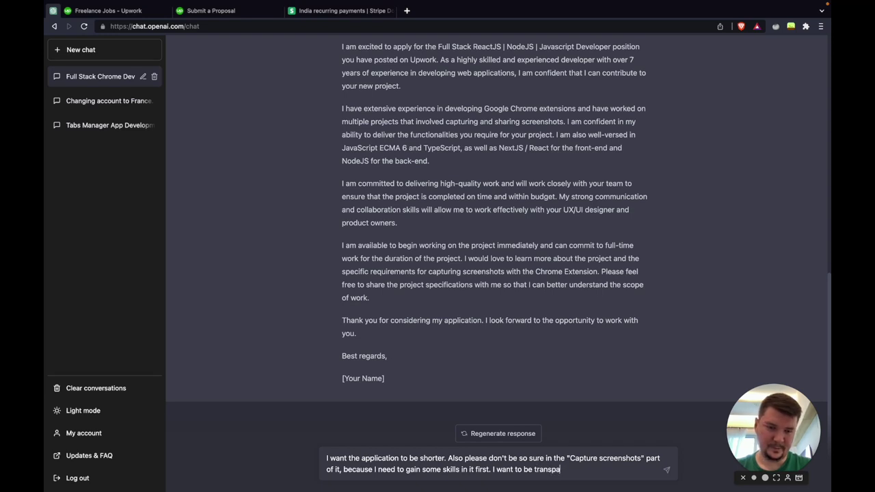
text(rent and)
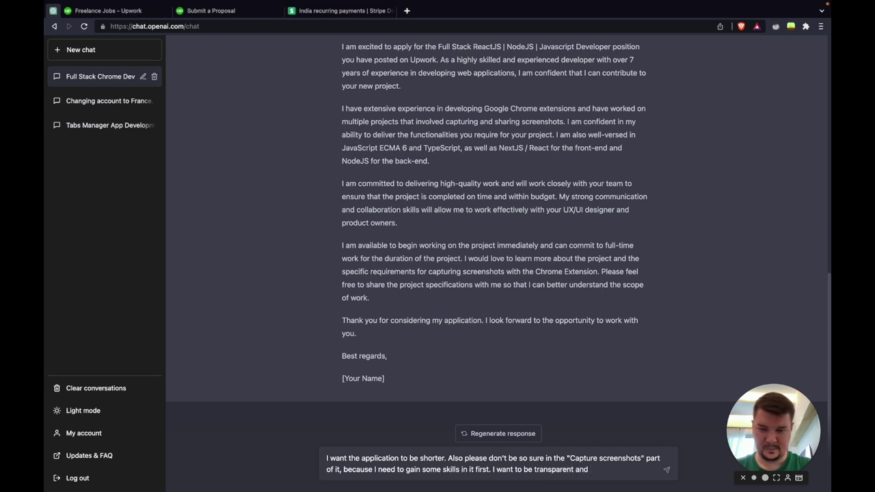
text( honest )
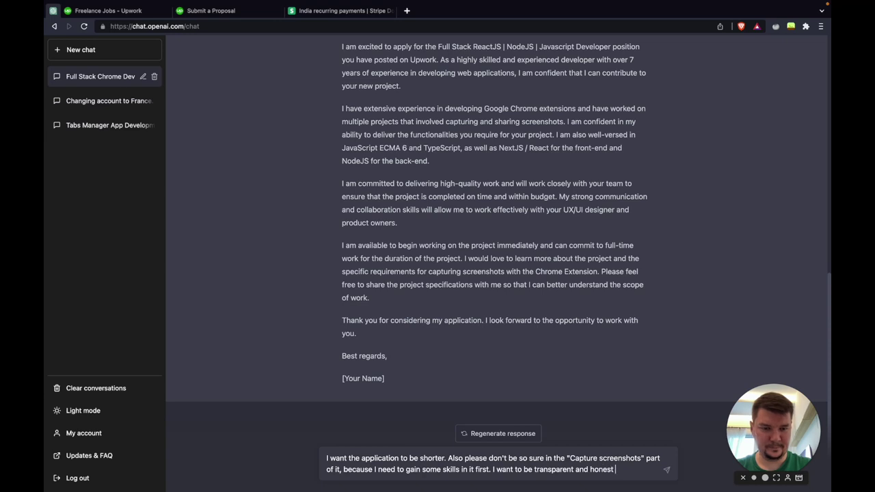
text(about that.)
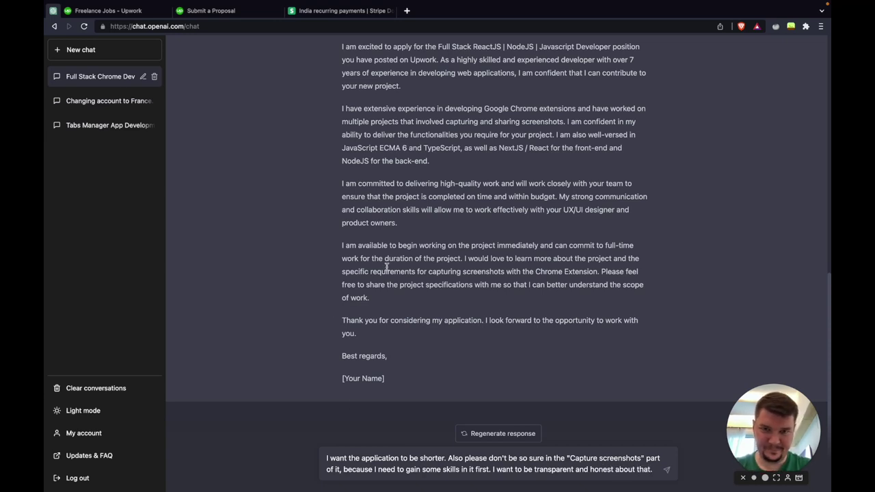
key(Return)
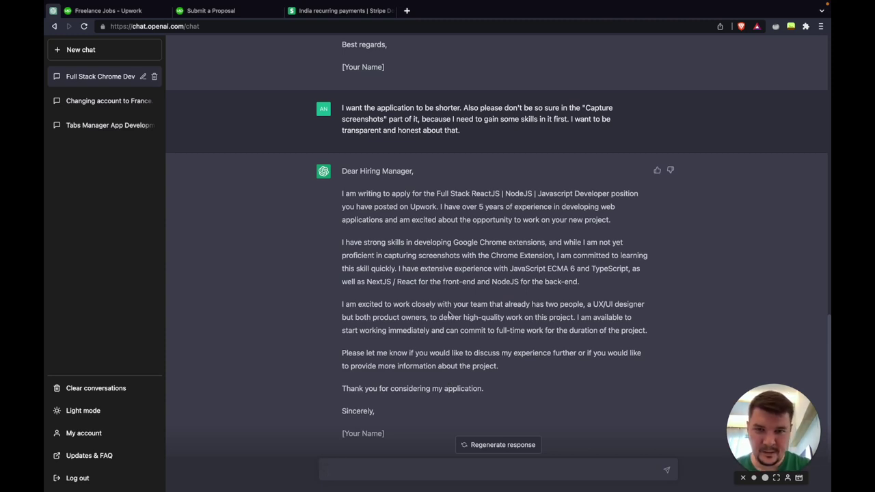
Check the shortened letter's experience sentence and write a new prompt: "Mention that I have 9 years of experience with JS and Node.js and 3 with React"
drag(439, 206, 632, 226)
click(632, 226)
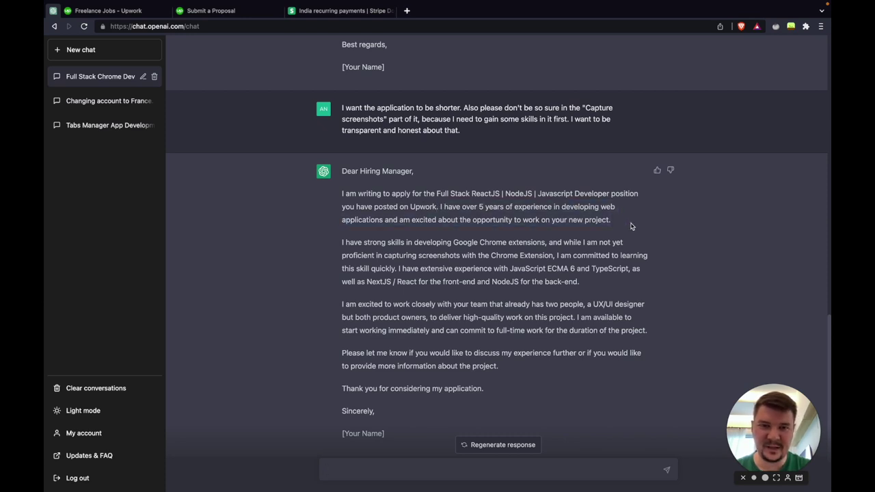
click(399, 464)
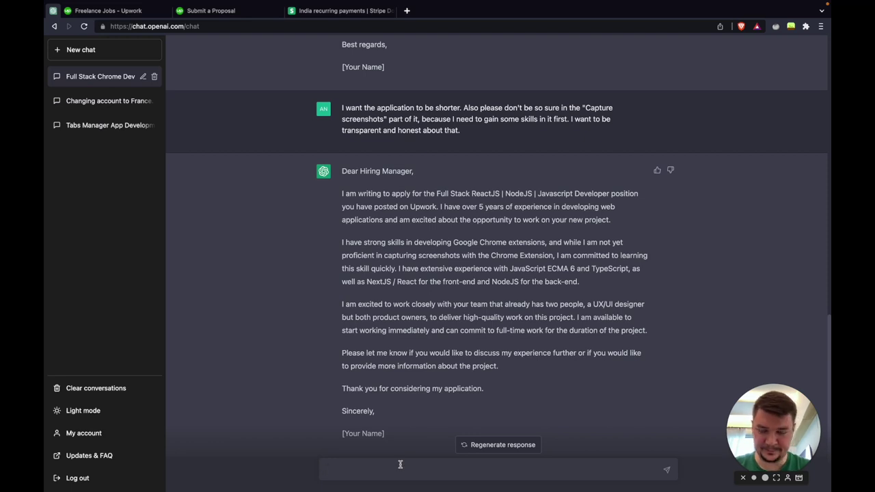
text(Mention)
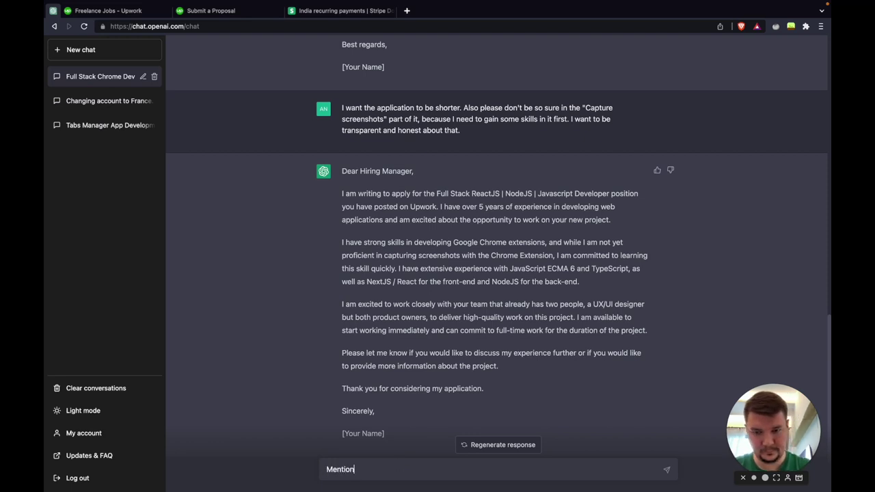
text( that I have )
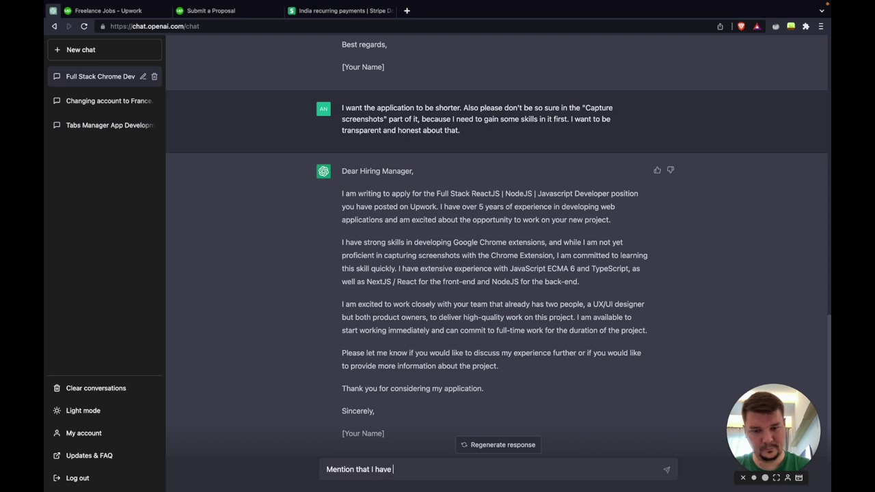
text(9)
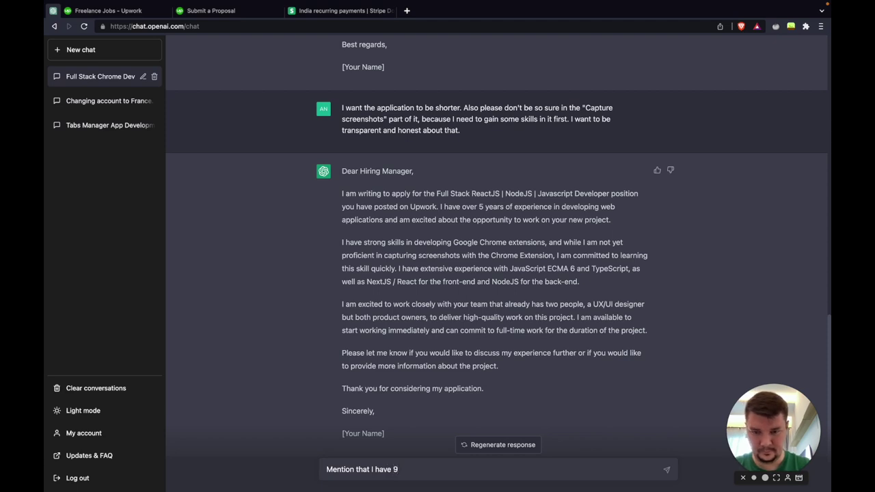
text( years)
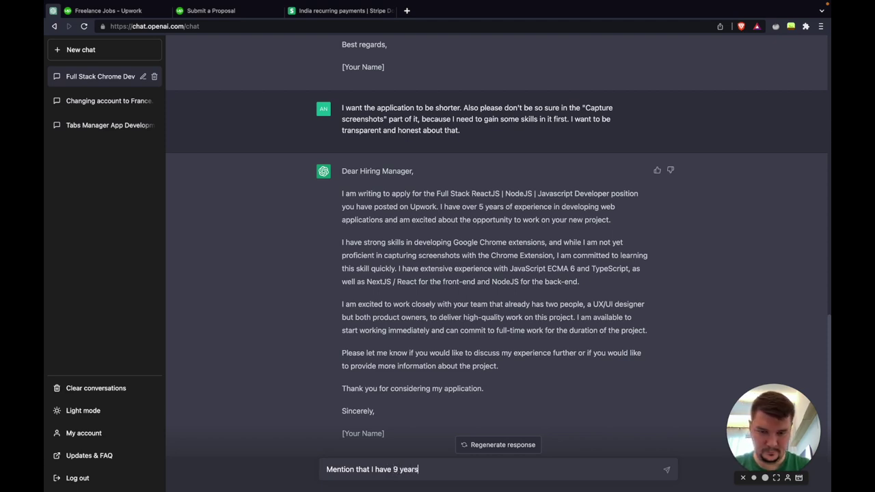
text( of experience with )
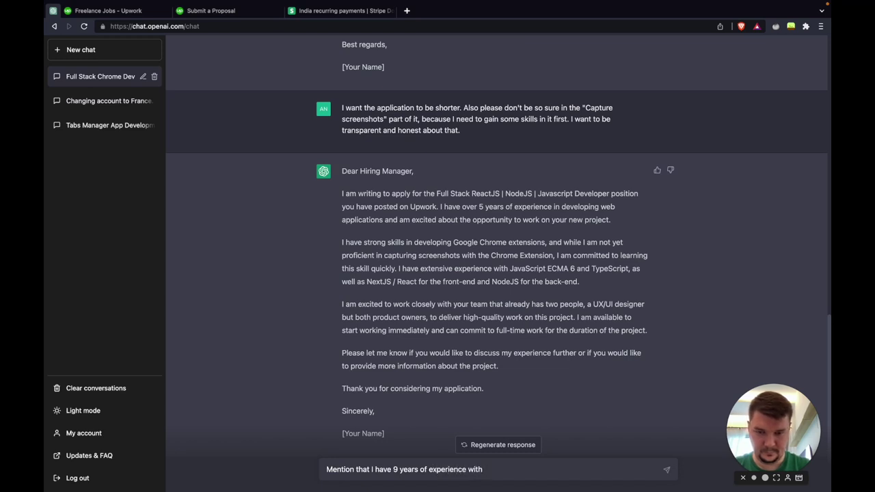
text(JS and No)
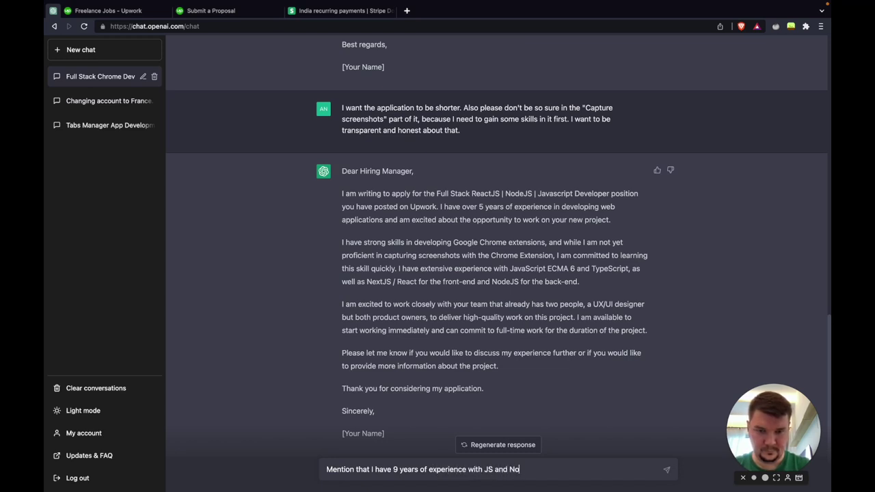
text(de.js and )
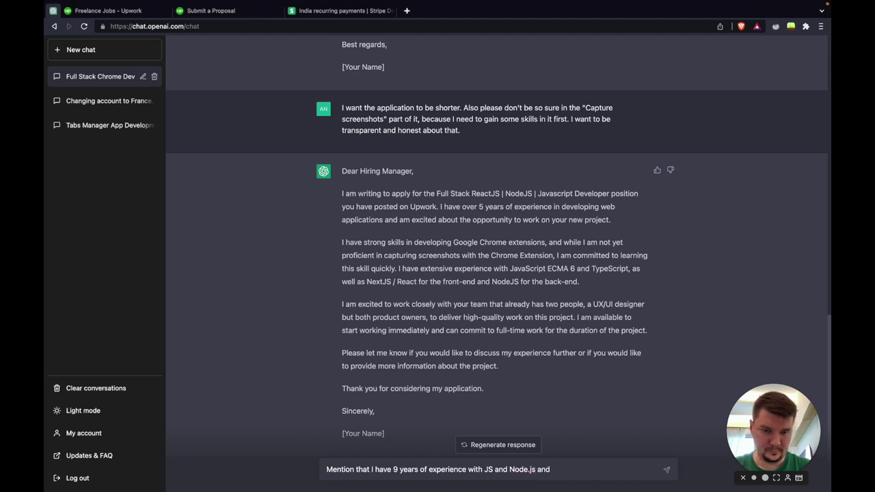
text(3 with React)
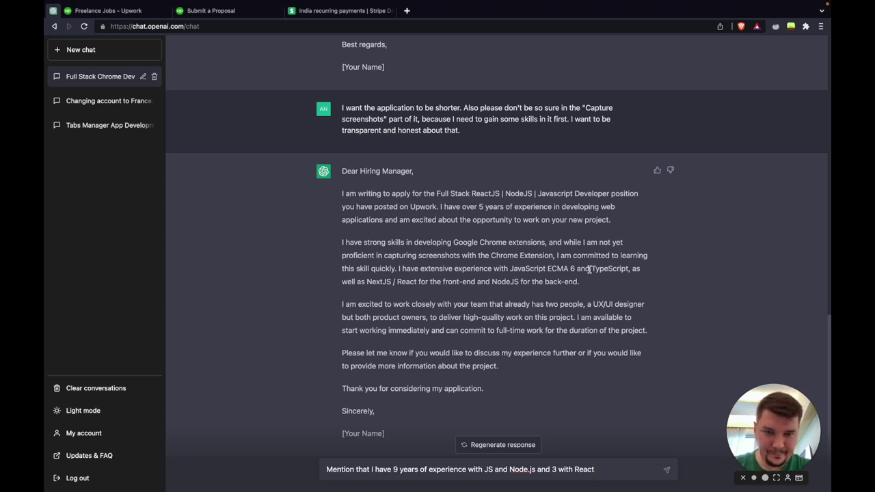
Review the letter's paragraph about working with the team, and switch to the job details on the Upwork proposal page
scroll(456, 272, down, 2)
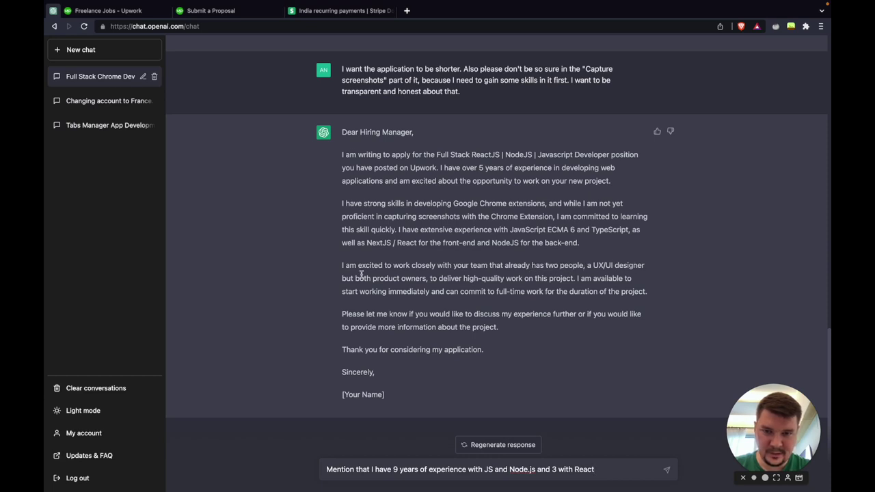
drag(341, 265, 576, 276)
click(576, 276)
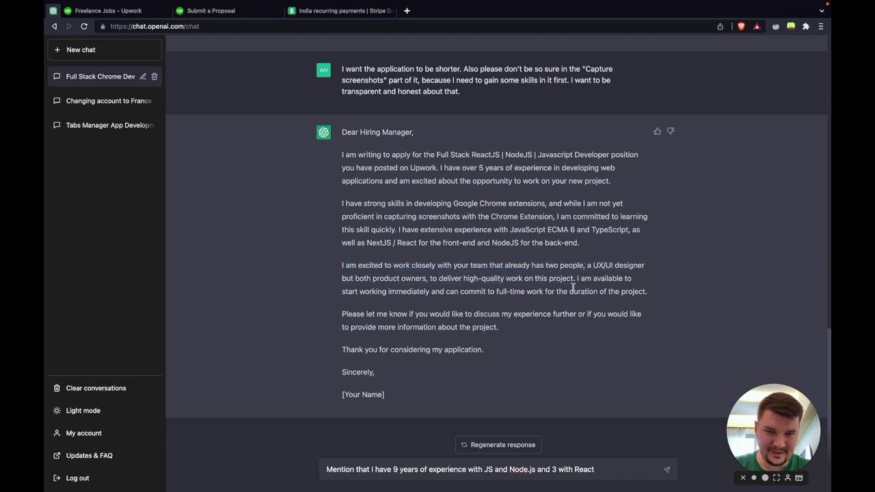
click(209, 36)
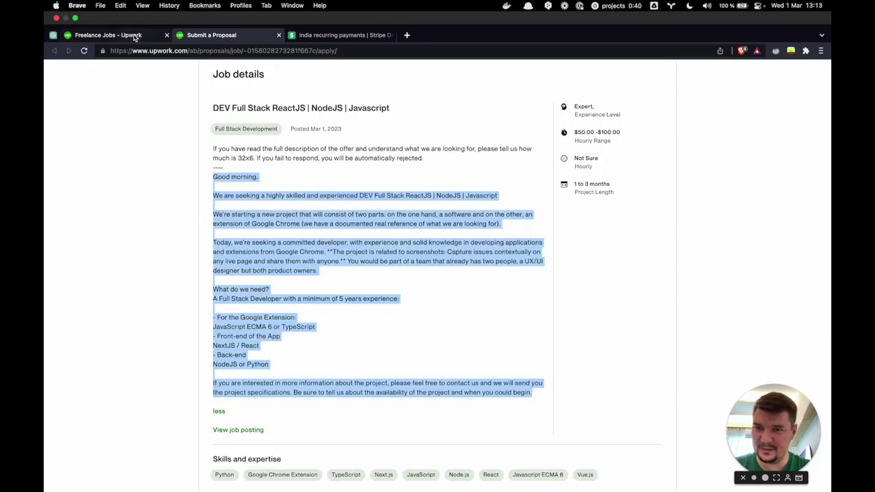
Check the job description's sentence about the existing two-person team, and close the Stripe India recurring payments page
click(299, 199)
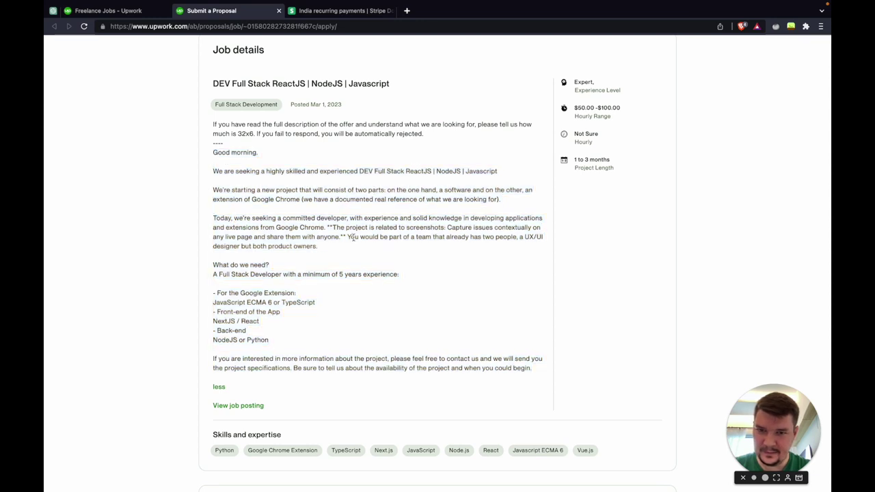
drag(345, 238, 497, 238)
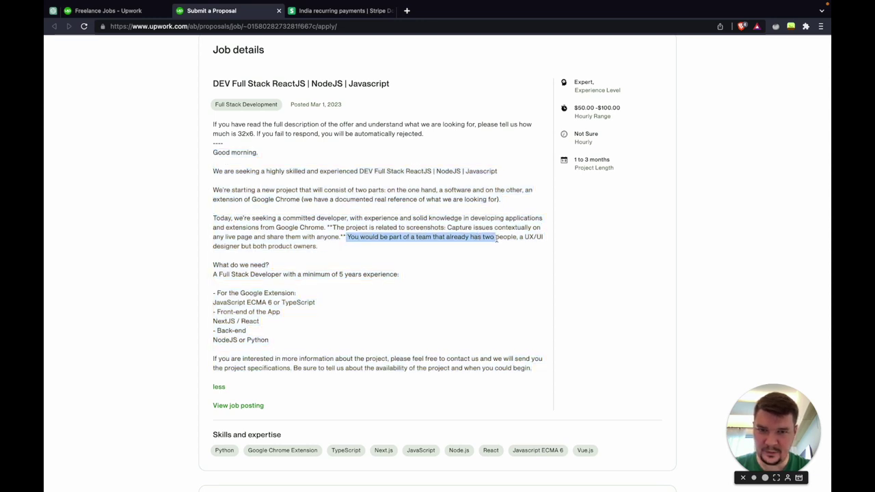
click(496, 239)
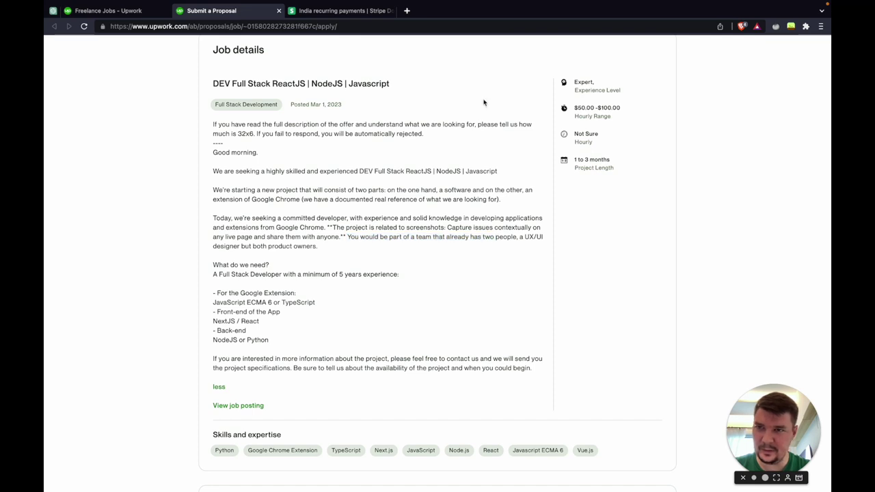
key(ctrl+Tab)
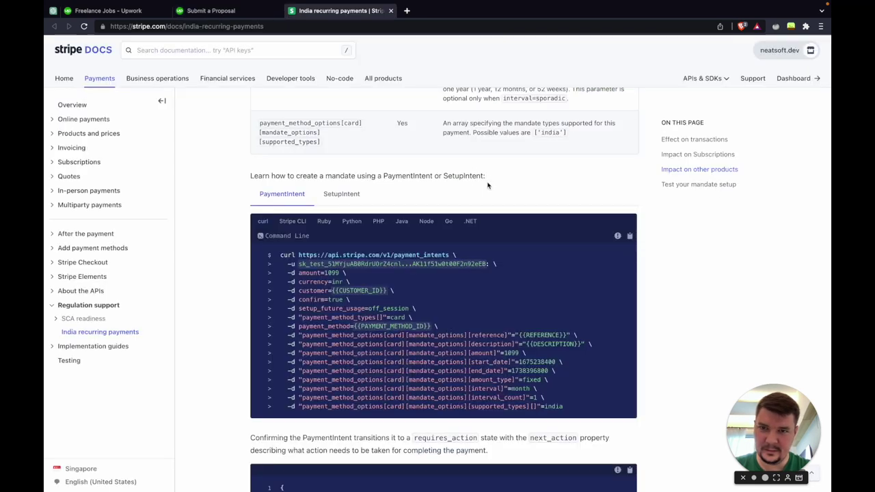
key(ctrl+w)
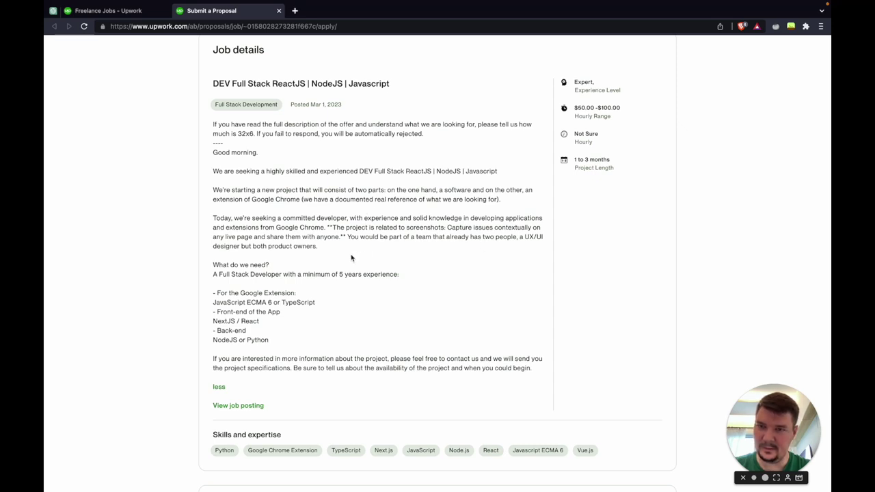
Return to the ChatGPT conversation, end the draft prompt's experience sentence with a period, and start a new paragraph with "Instead of"
key(super+1)
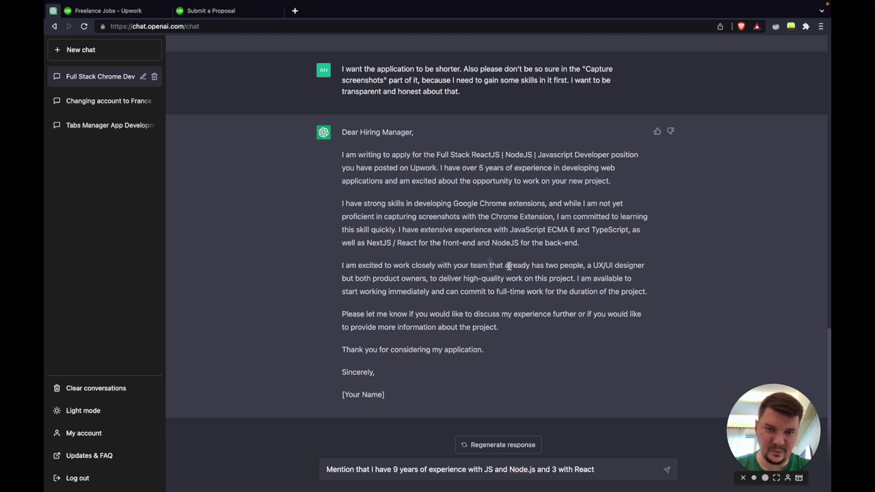
drag(490, 266, 582, 266)
click(582, 268)
scroll(553, 346, down, 1)
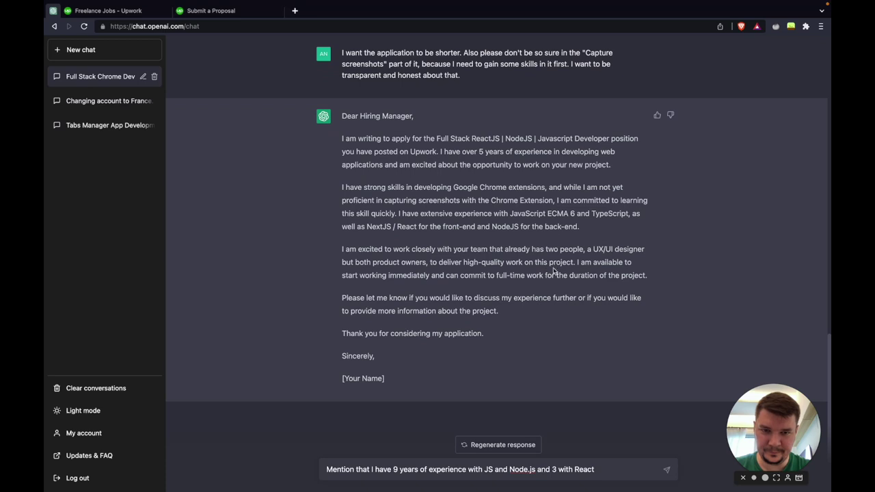
click(595, 470)
text(.)
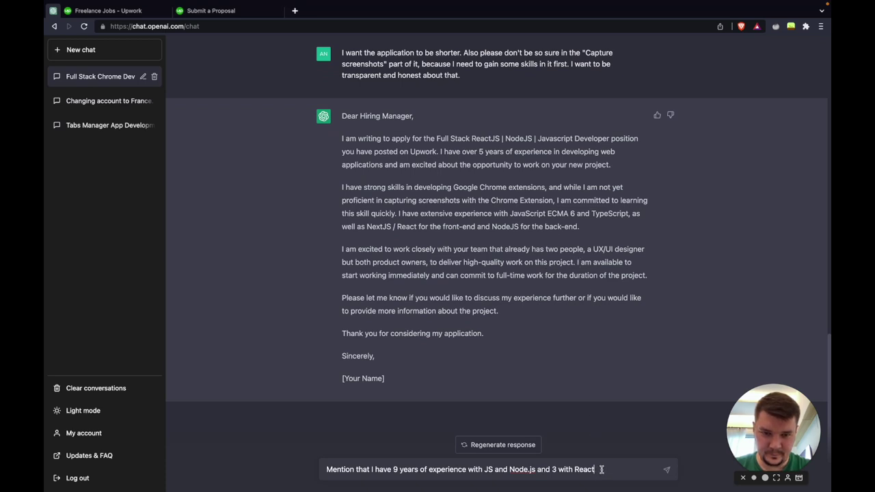
key(shift+Return)
text(INStead of)
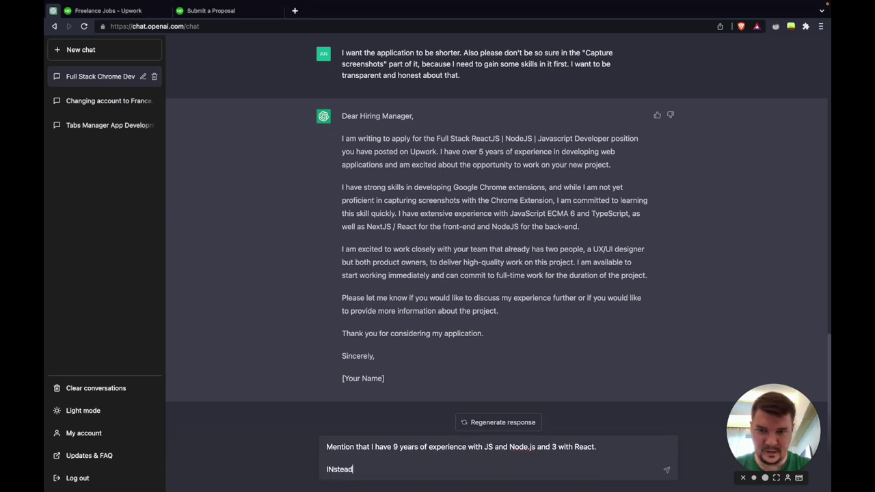
key(super+Left)
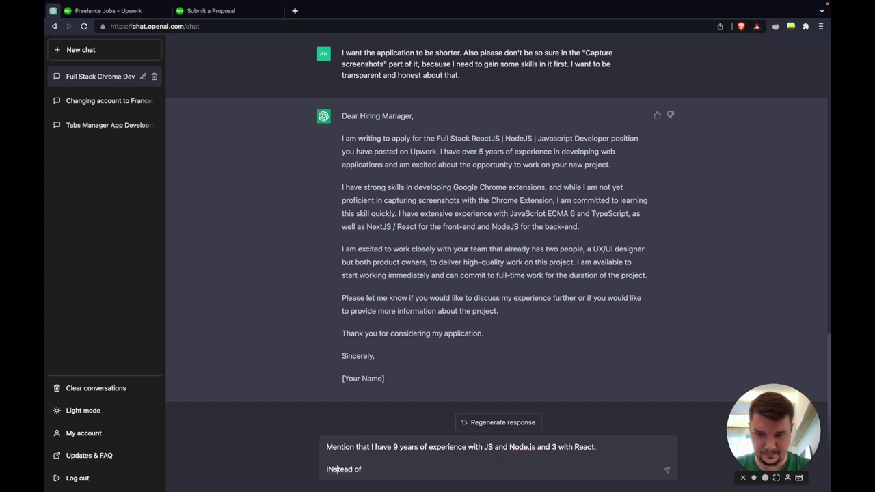
key(BackSpace)
text(n)
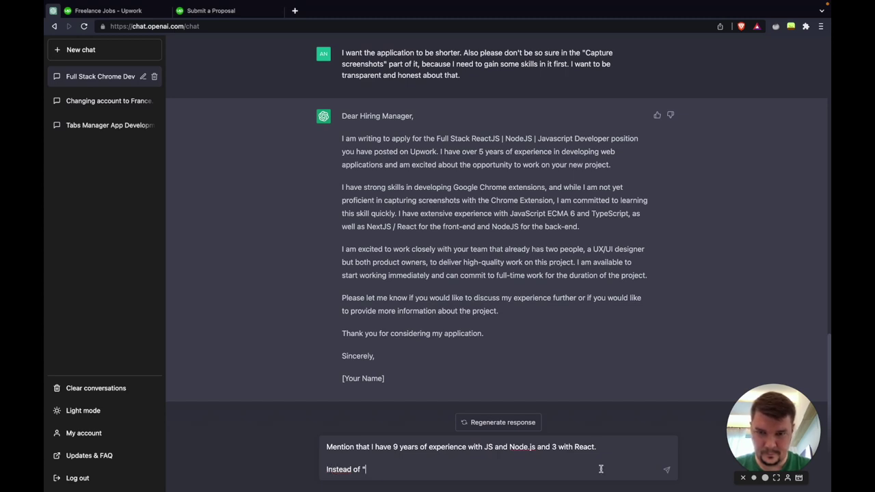
Quote the letter's full sentence about working closely with the team after "Instead of", followed by "say something like"
text( ")
drag(342, 249, 578, 266)
key(super+c)
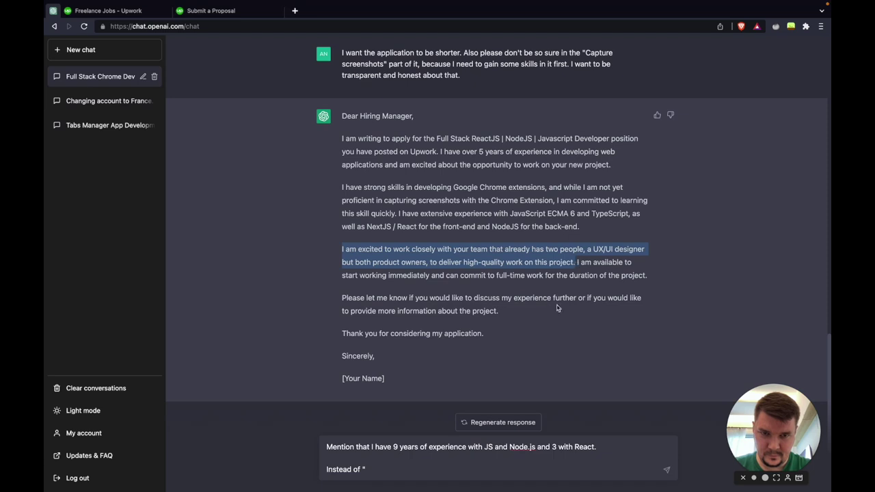
click(432, 469)
key(super+v)
text(" s)
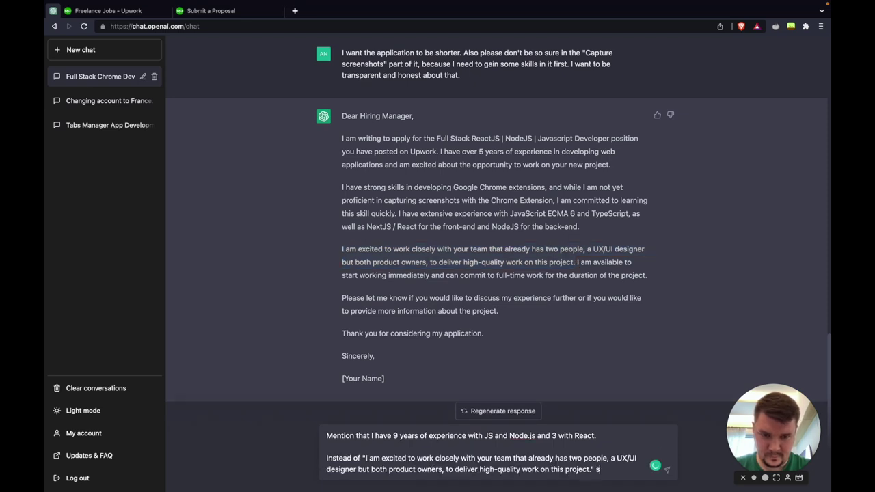
text(ay something)
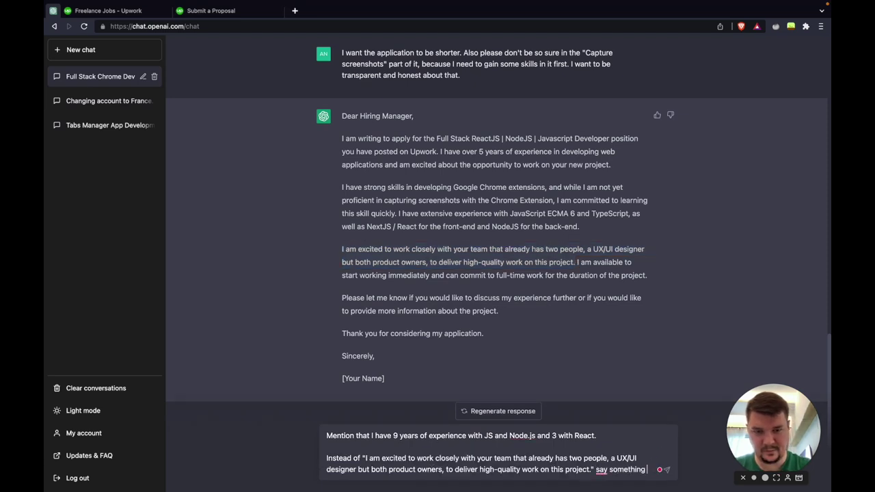
text( like)
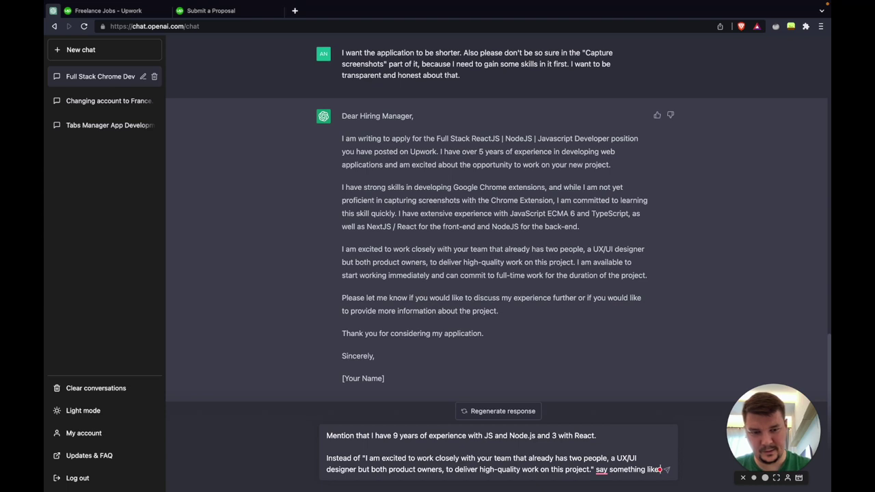
Begin the quoted replacement wording in the prompt with "I love to work in small teams of experienced individuals"
text( ")
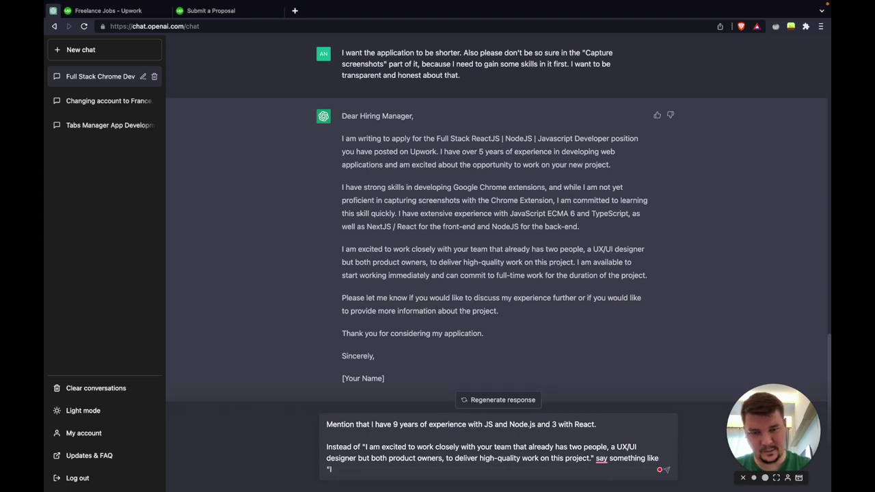
text(I love to wor)
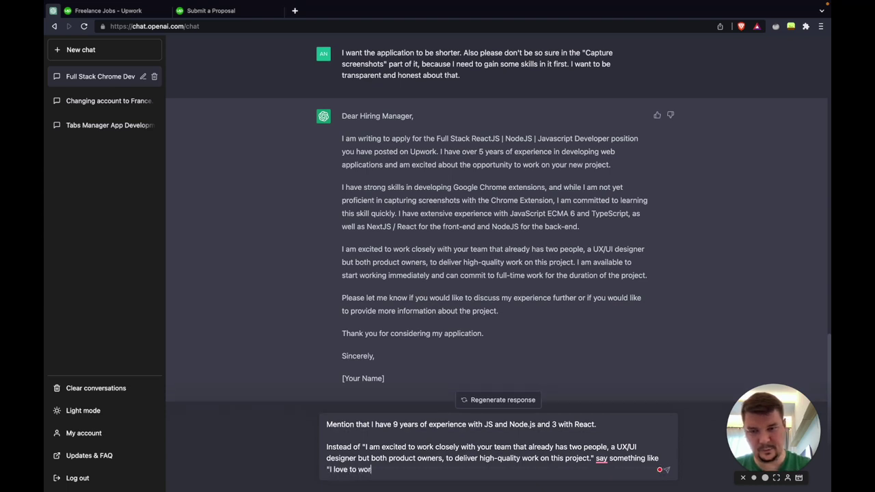
text(k in small)
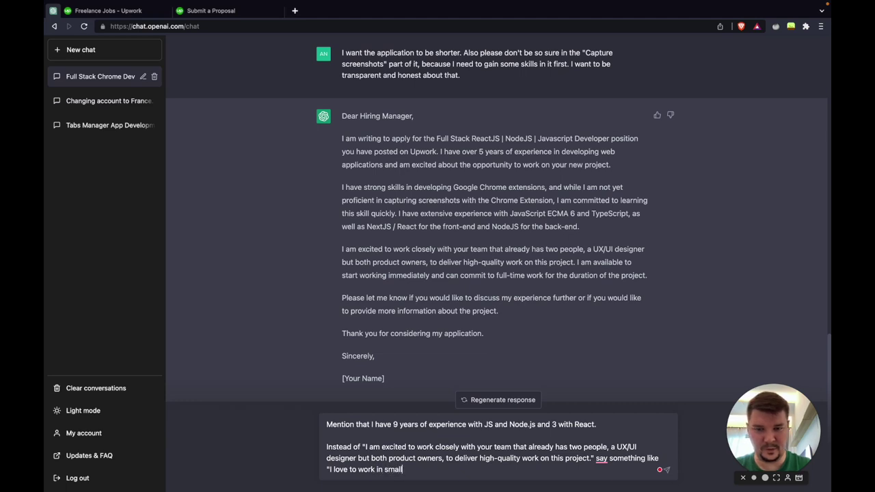
text( teams of e)
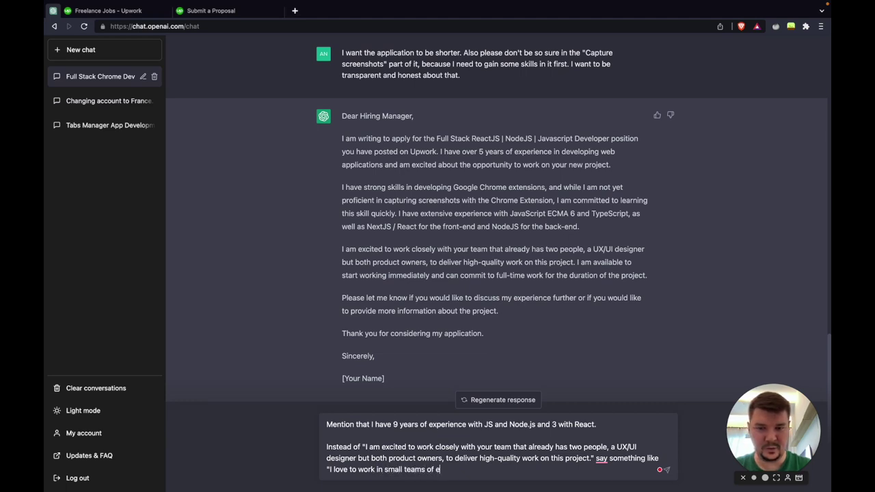
text(xperienced indi)
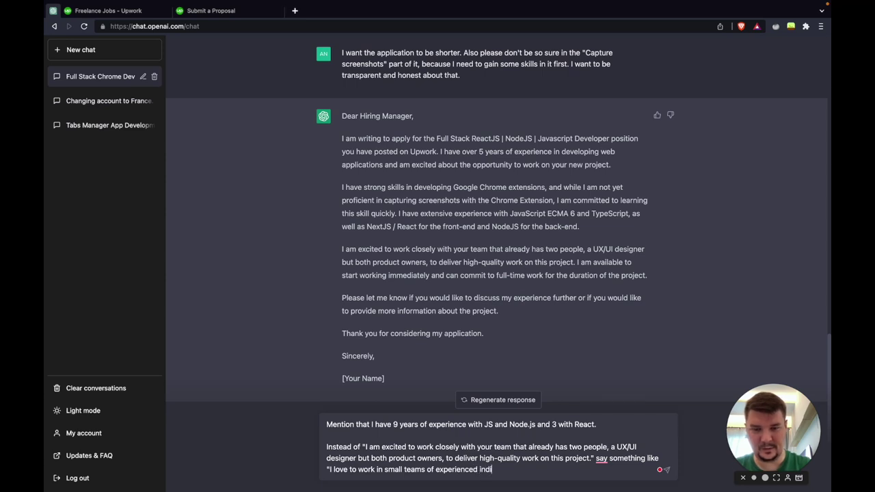
text(viduals)
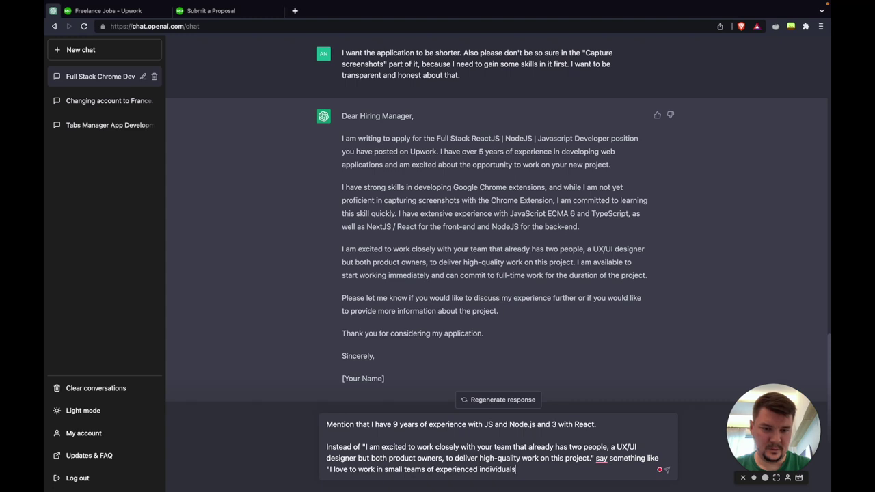
Finish the quoted replacement with ", so that would great to work directly with you!" and send the prompt
text(, so that would)
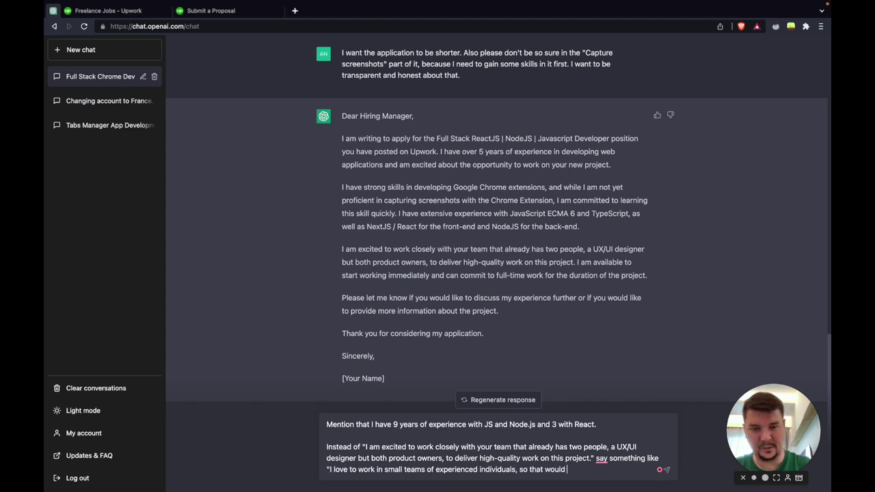
text( great to wo)
key(BackSpace)
key(BackSpace)
text(to work)
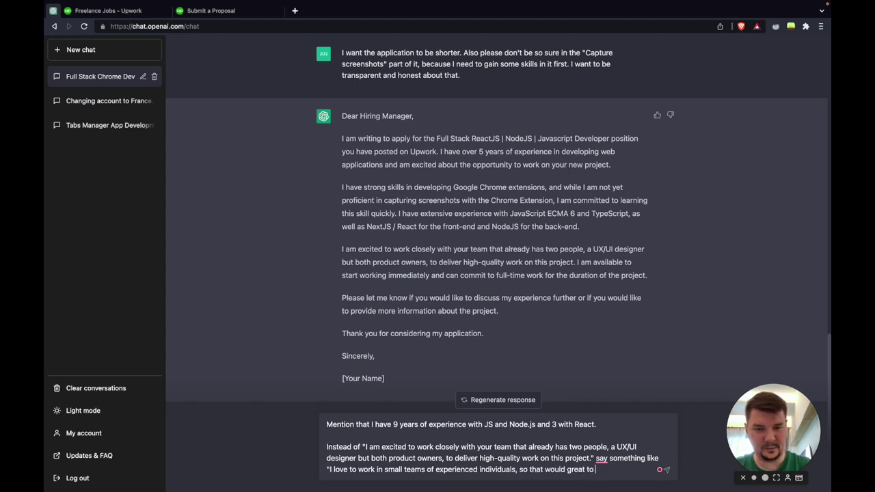
text( di)
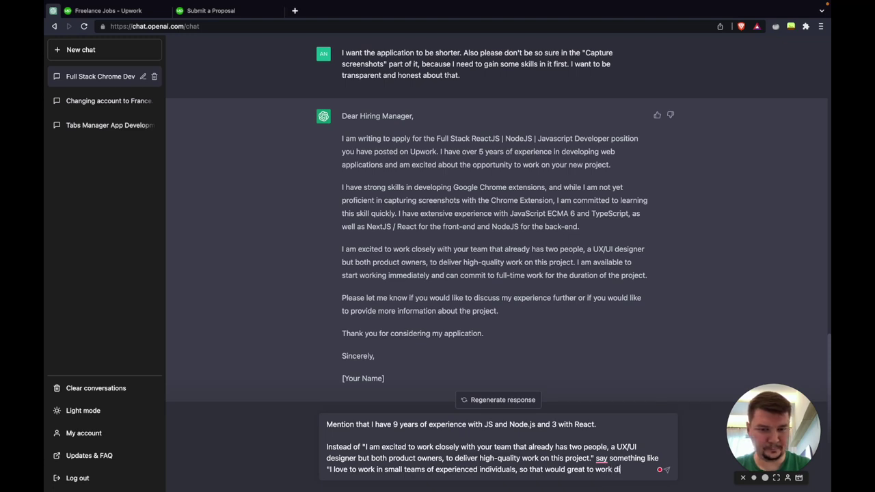
text(rectly with you!)
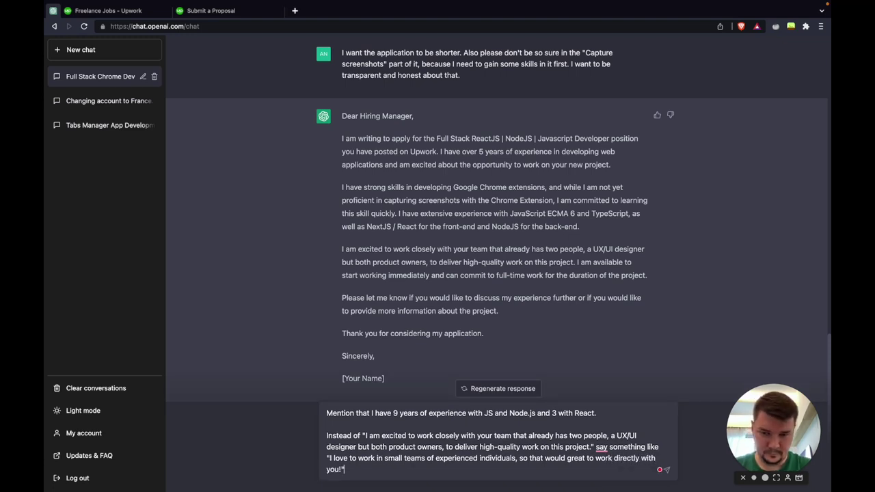
key(Return)
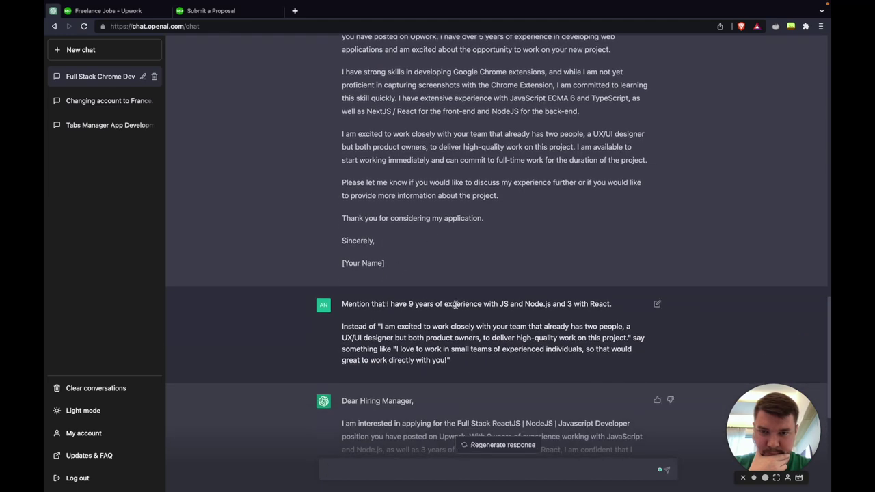
Review the regenerated application letter, focusing on its greeting and its closing thank-you paragraph
scroll(456, 304, down, 5)
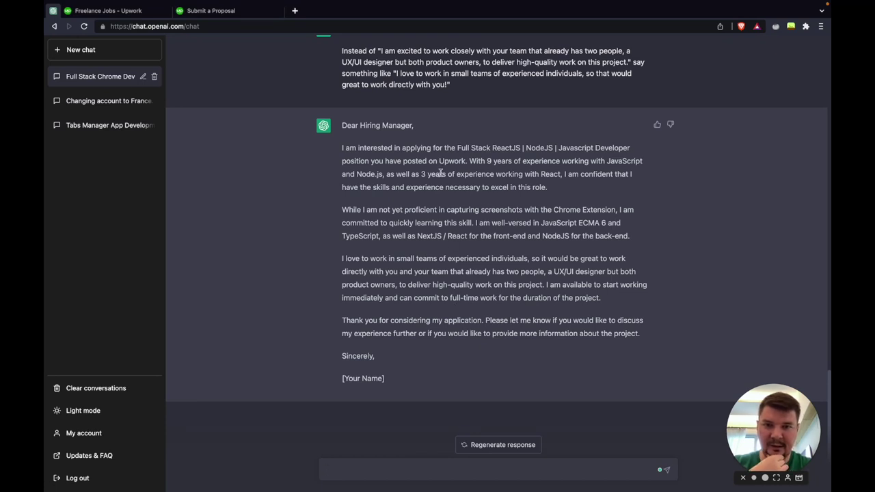
drag(342, 125, 426, 128)
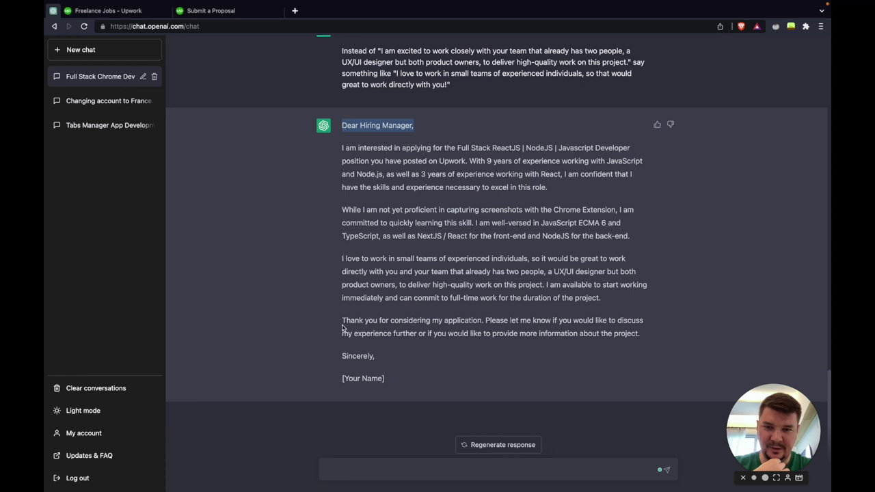
drag(342, 321, 663, 337)
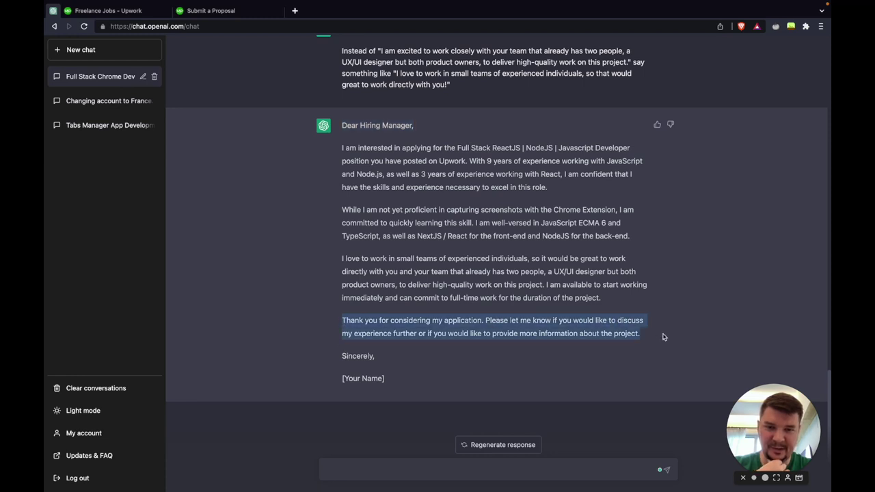
click(663, 336)
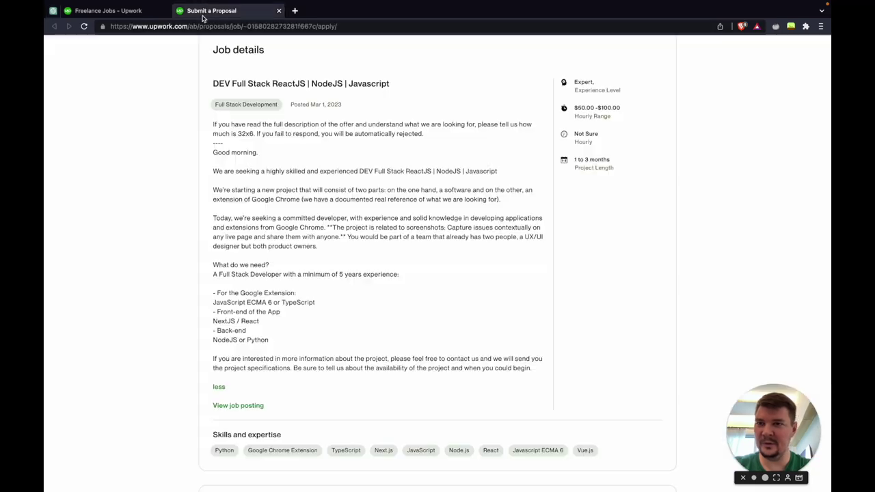
Switch to the Upwork proposal page and look through the job details, bid terms, cover letter and additional application questions
click(200, 13)
scroll(361, 331, down, 2)
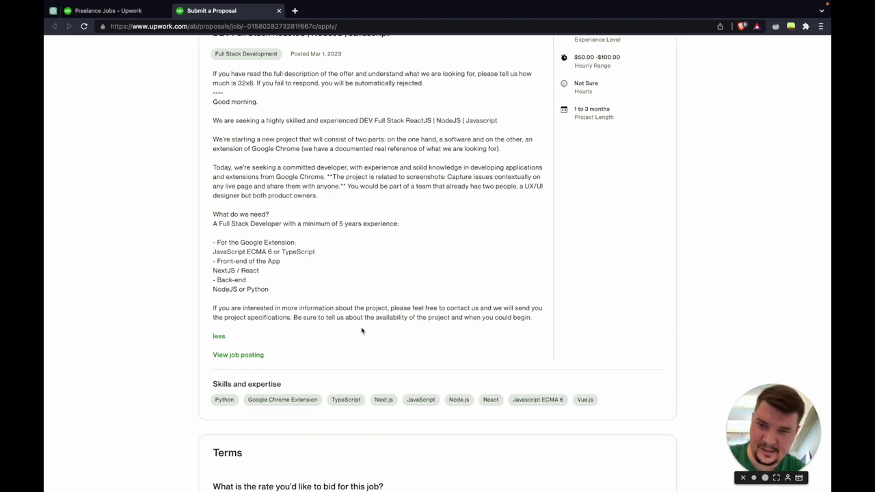
scroll(361, 331, down, 5)
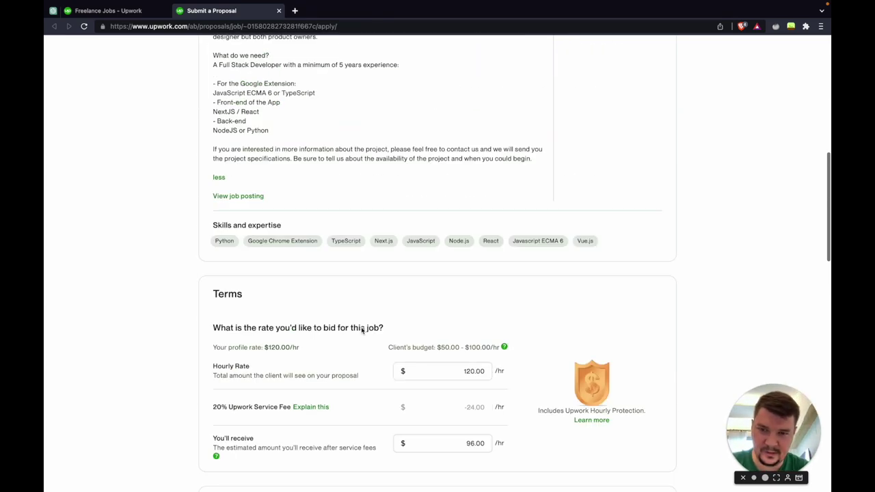
scroll(361, 330, up, 8)
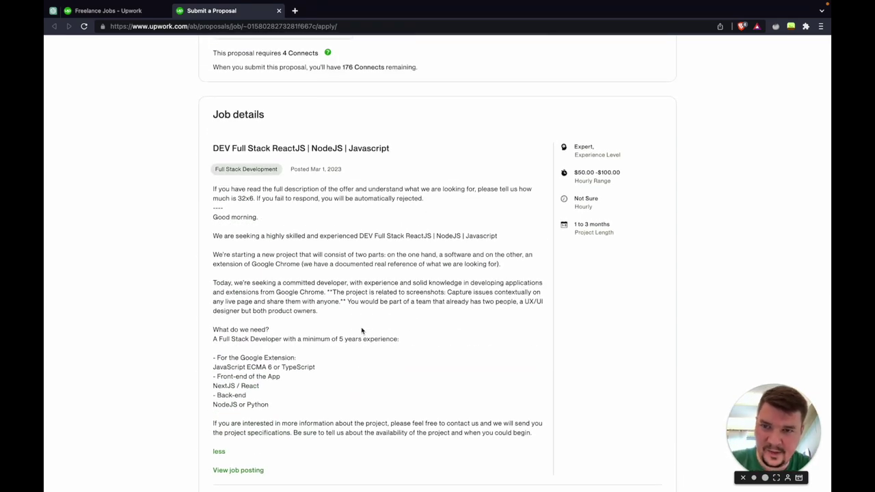
scroll(361, 330, down, 6)
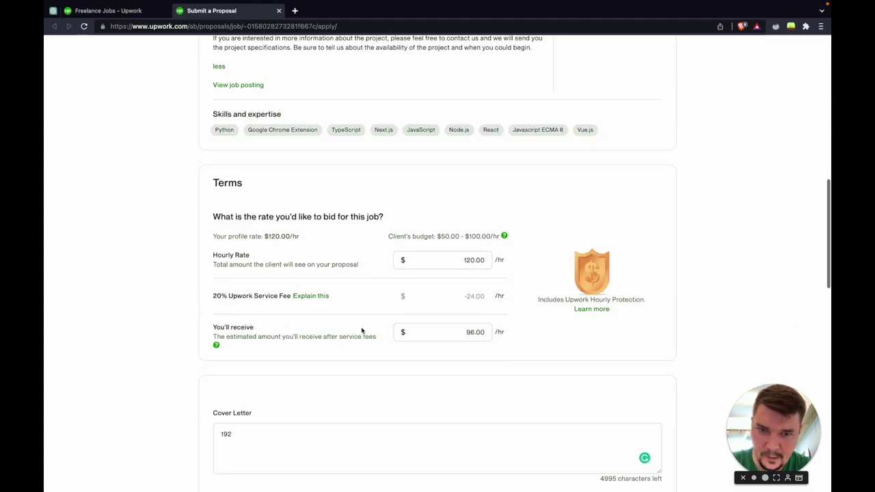
scroll(362, 331, down, 5)
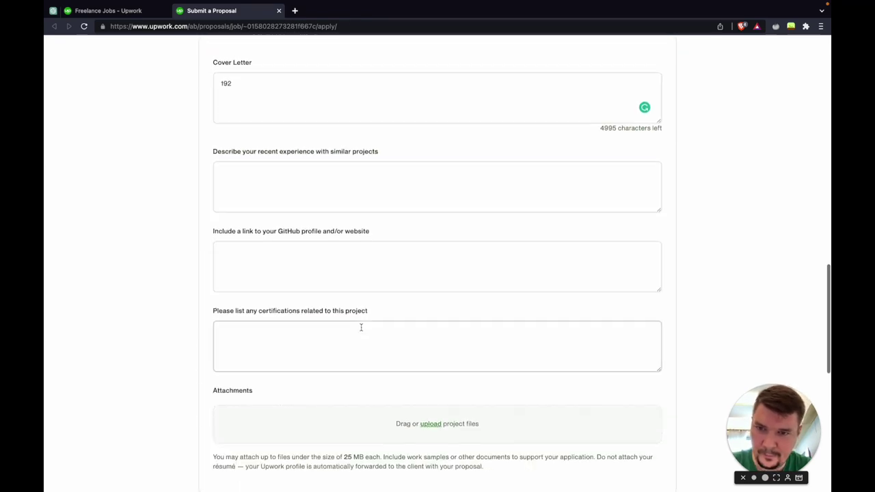
Look through the proposal's additional questions on recent experience, GitHub or website link, and certifications
click(289, 325)
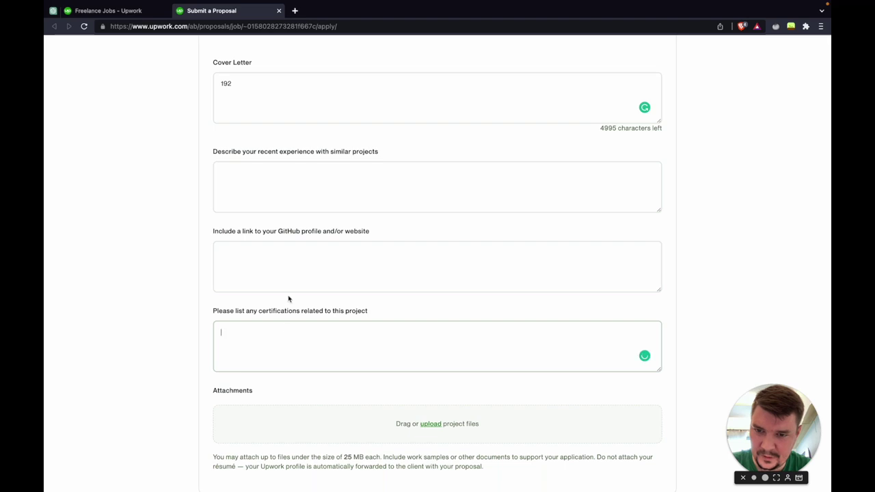
click(292, 249)
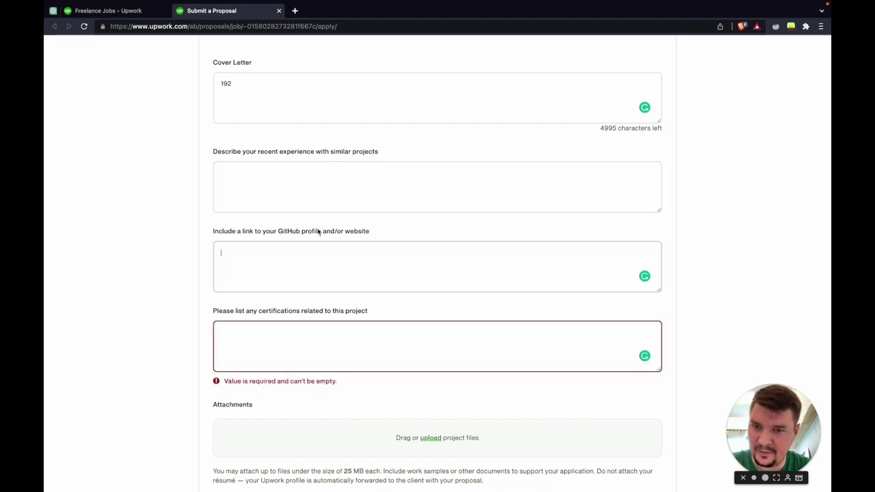
click(261, 169)
click(275, 157)
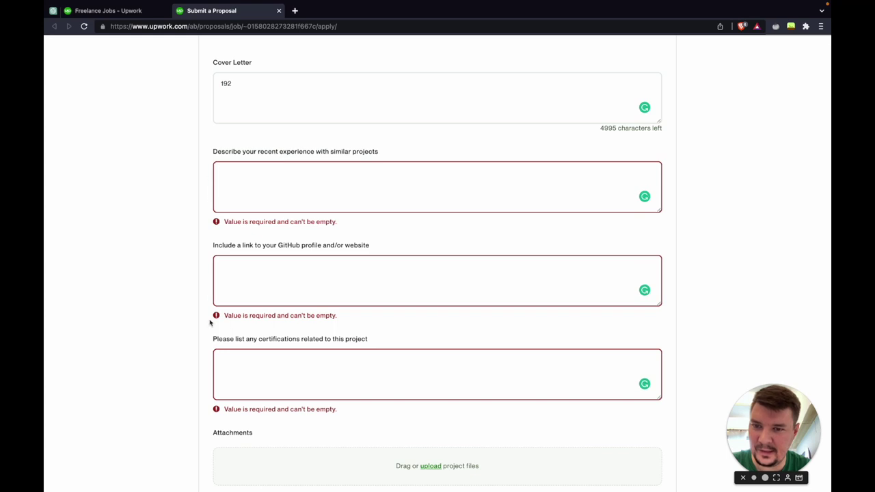
scroll(210, 322, down, 3)
scroll(210, 323, up, 4)
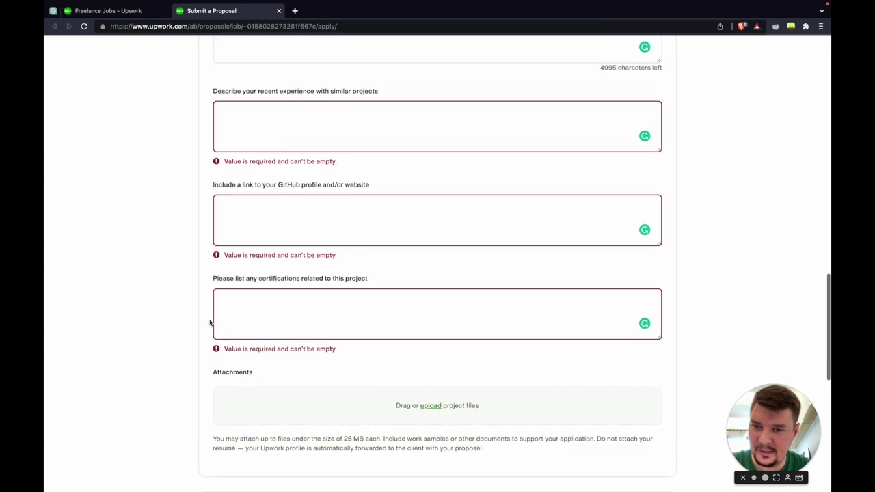
Switch to ChatGPT and copy the letter's body, from "I am interested" through the thank-you paragraph, into the prompt box
click(140, 7)
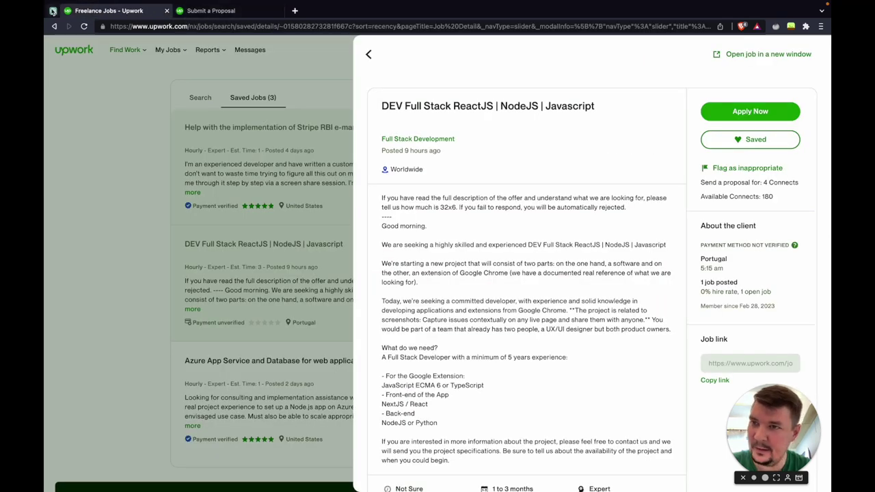
click(53, 10)
scroll(463, 156, up, 1)
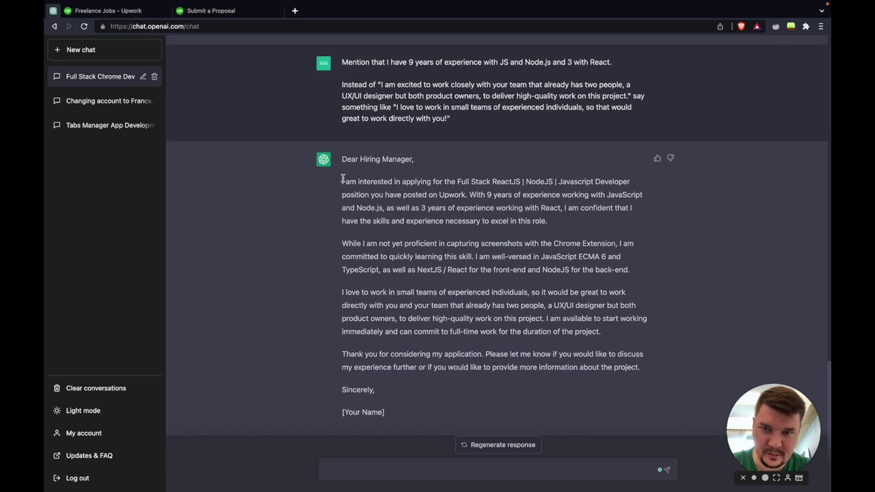
drag(342, 179, 664, 370)
key(super+c)
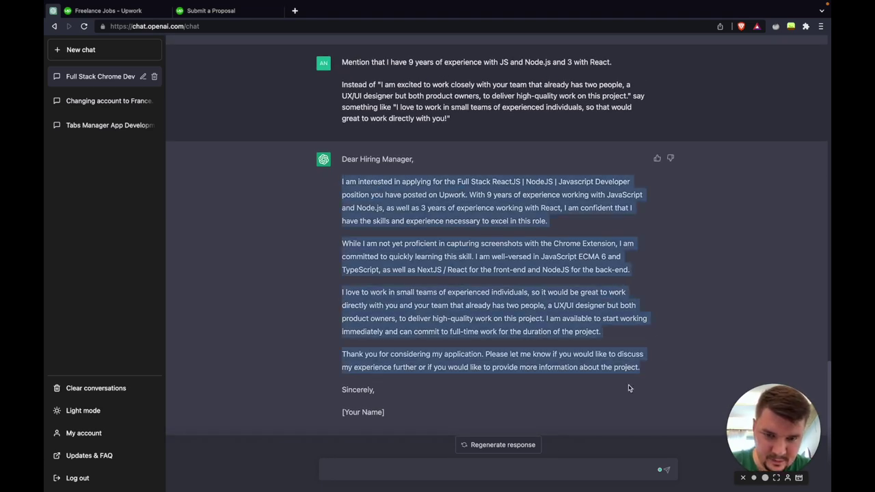
click(521, 468)
key(super+v)
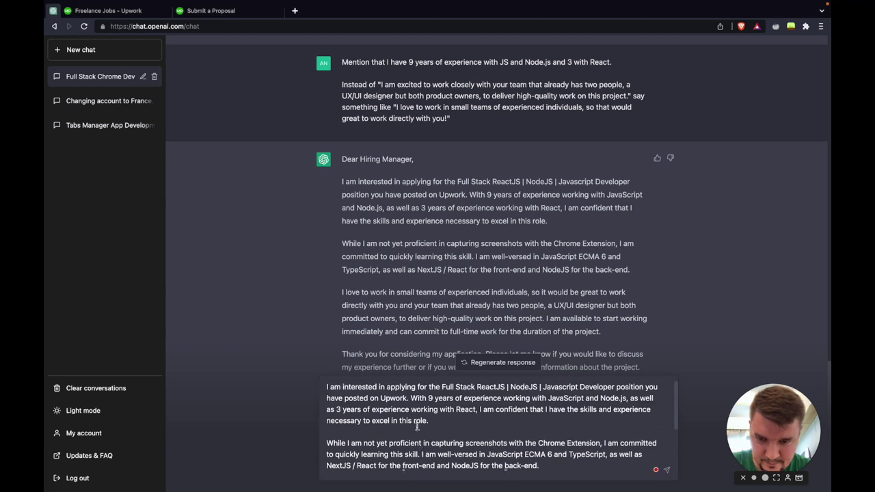
Add the greeting "Hello," on its own line above the pasted letter, separated by a blank line
key(super+Up)
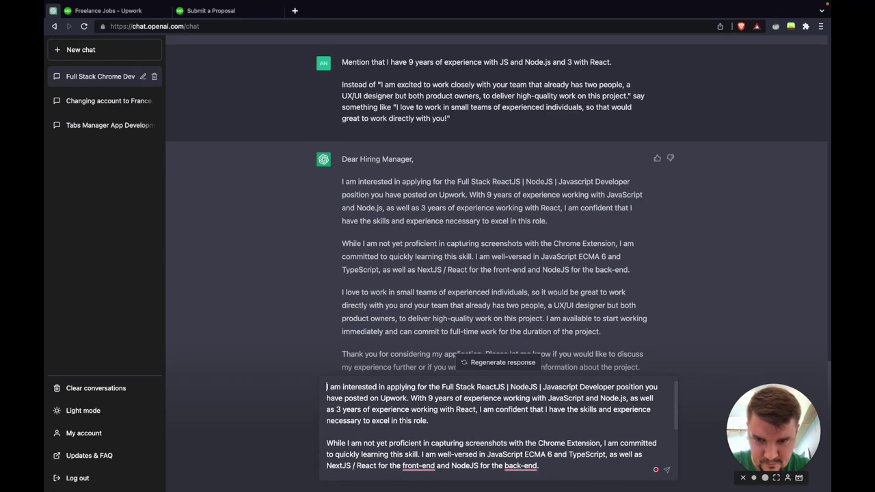
key(shift+Return)
key(shift+Return)
key(Up)
key(Up)
text(He)
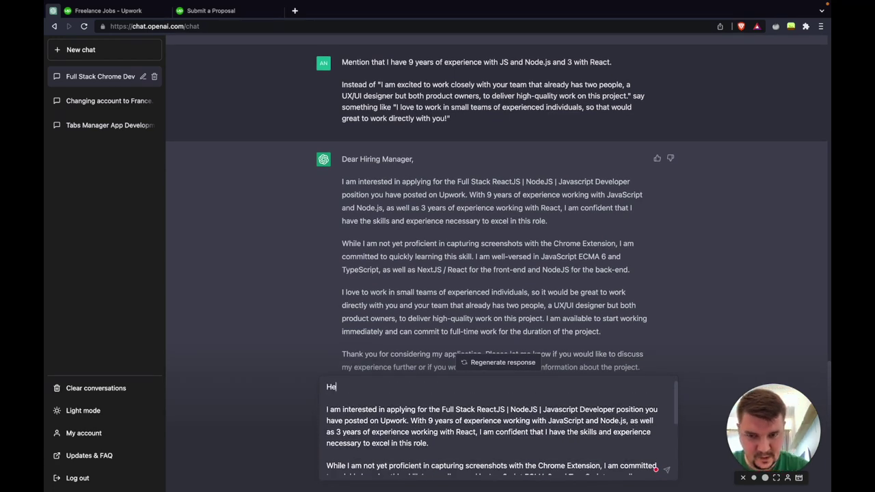
text(llo )
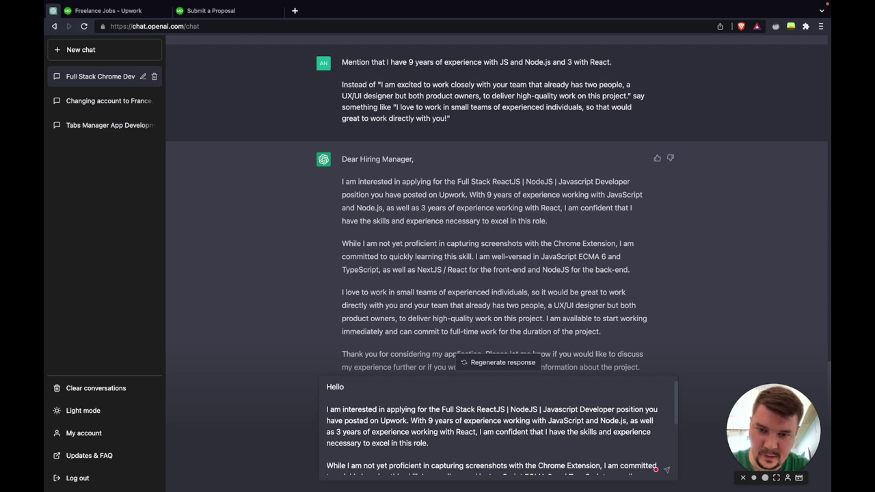
text(,)
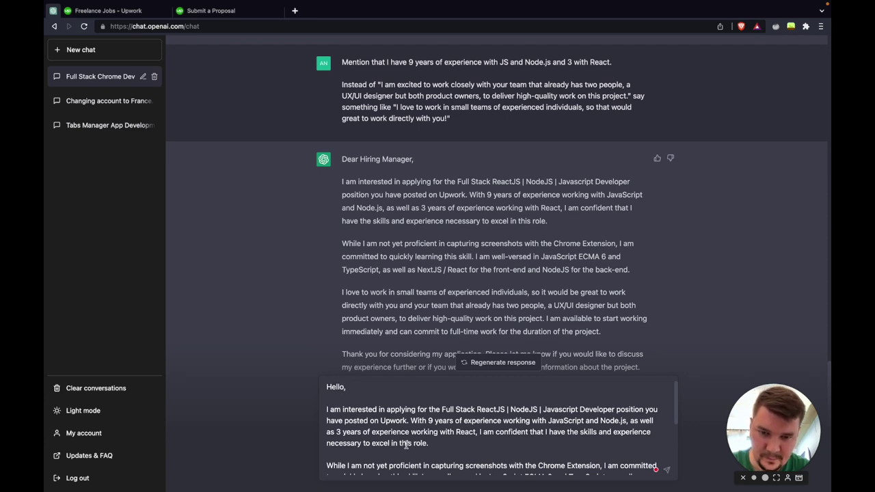
Delete the sentence about being interested in the Upwork position, so "With 9 years of experience" directly follows the "Hello," greeting
scroll(405, 445, down, 1)
scroll(414, 435, up, 1)
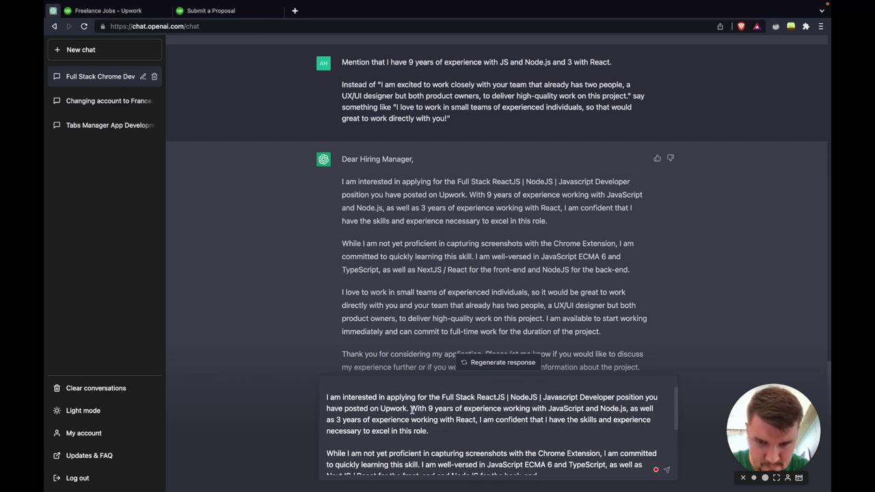
drag(435, 431, 324, 402)
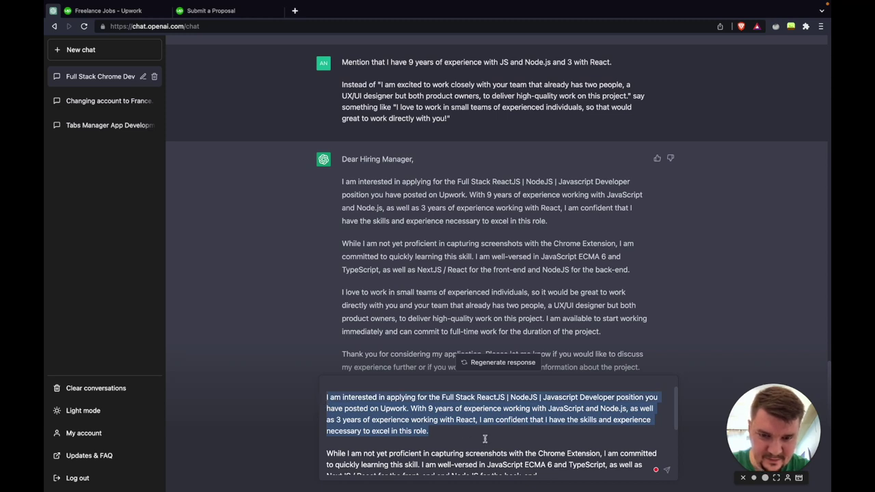
click(408, 409)
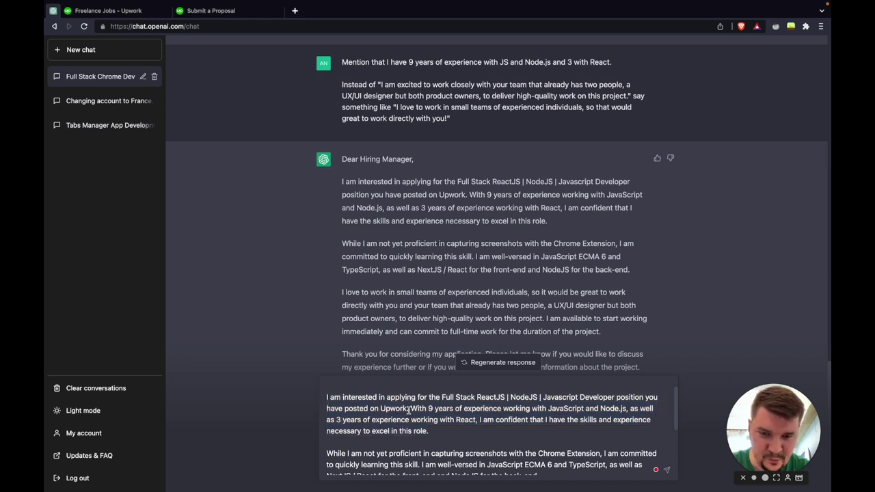
drag(408, 409, 323, 398)
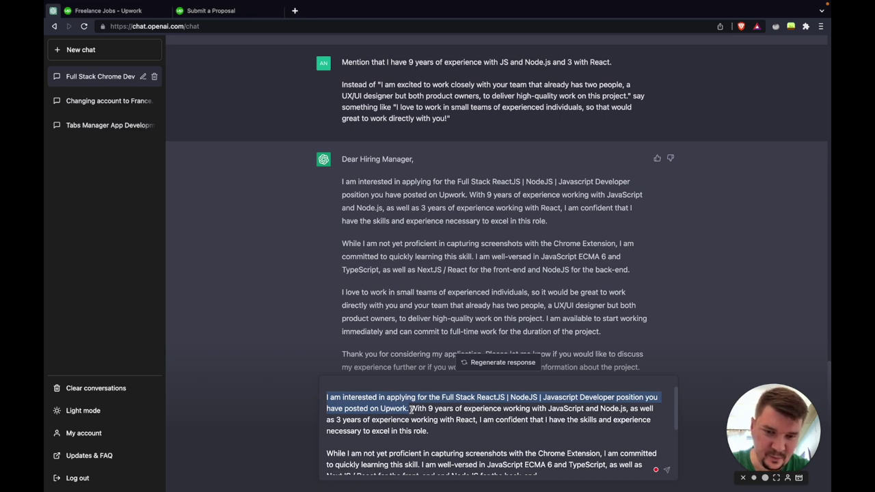
drag(411, 409, 432, 431)
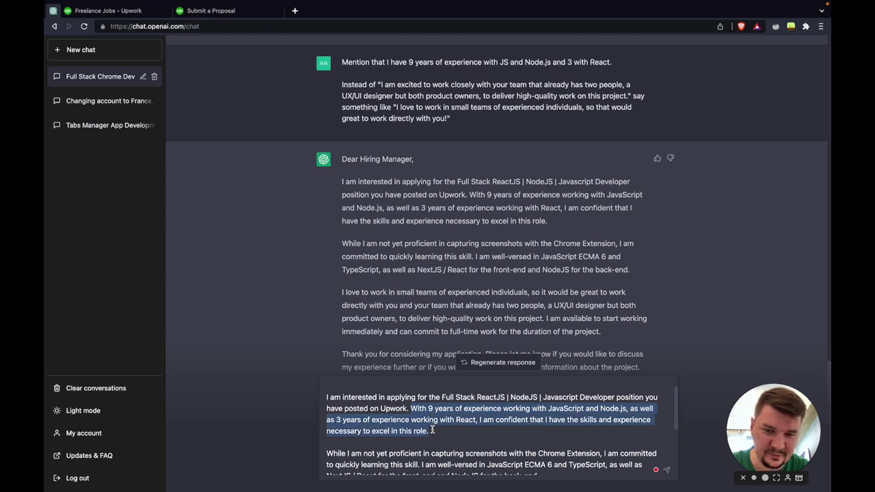
click(431, 429)
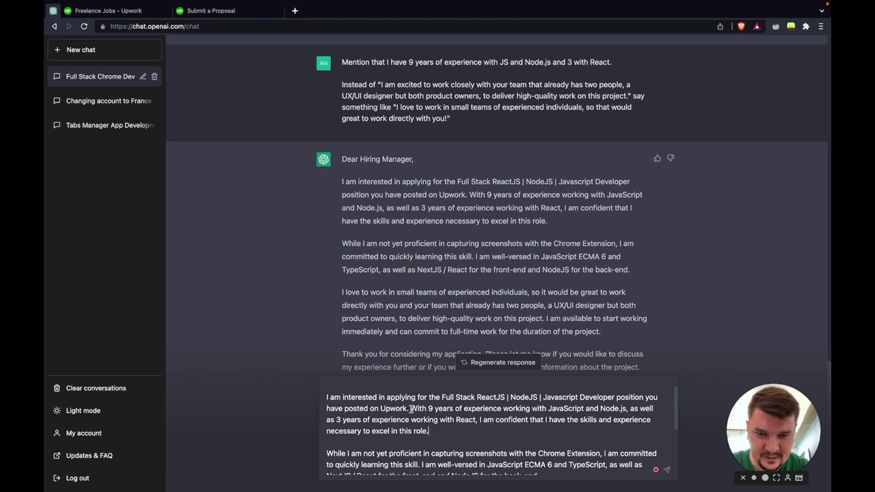
drag(410, 408, 289, 401)
key(BackSpace)
text(Hello,)
key(Return)
key(Return)
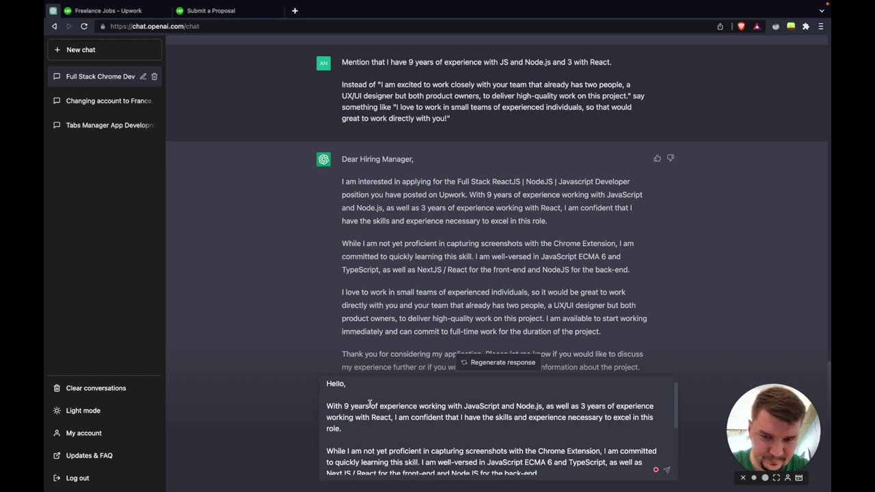
Review the edited letter in the prompt box and copy its entire text
scroll(371, 441, down, 1)
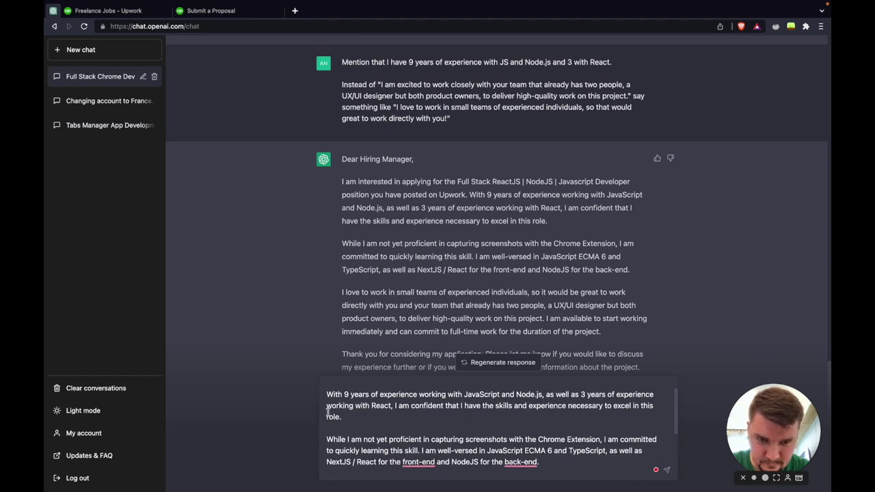
scroll(345, 401, down, 2)
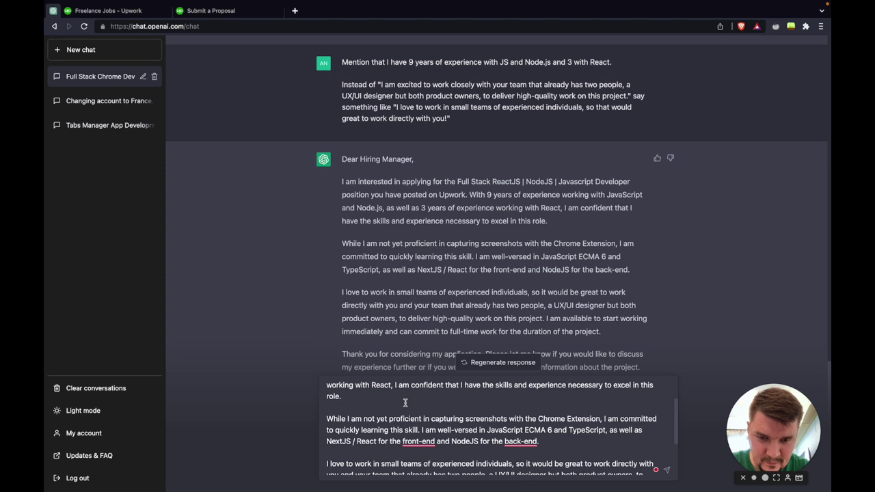
scroll(346, 410, up, 2)
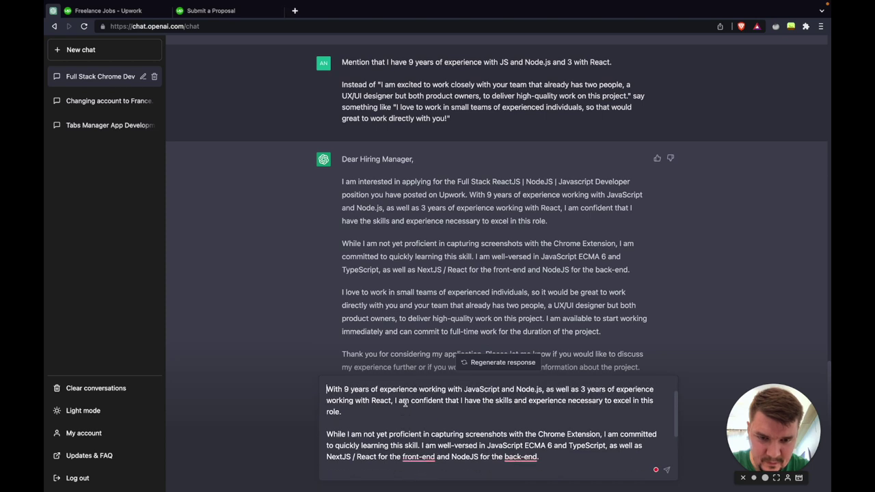
click(339, 438)
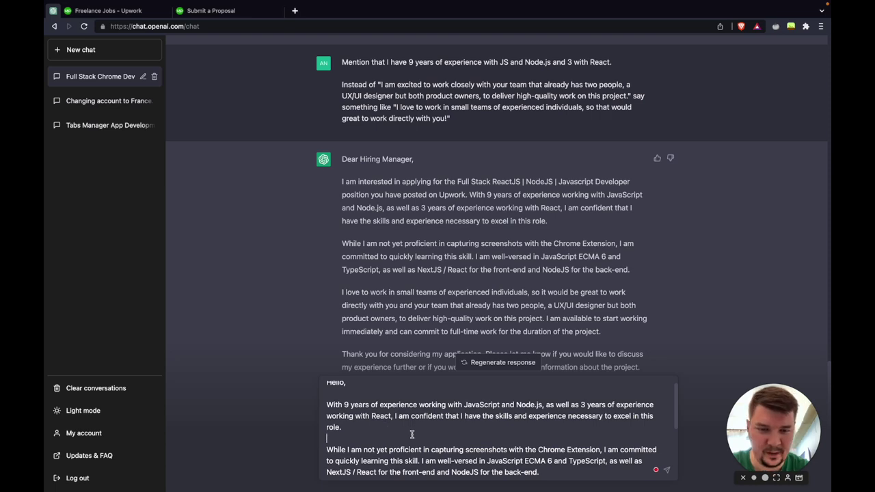
scroll(410, 432, down, 1)
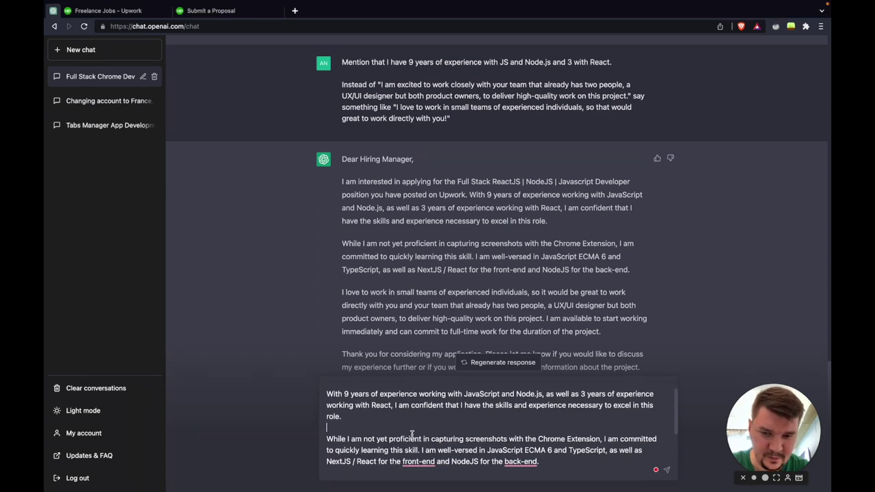
scroll(359, 422, up, 1)
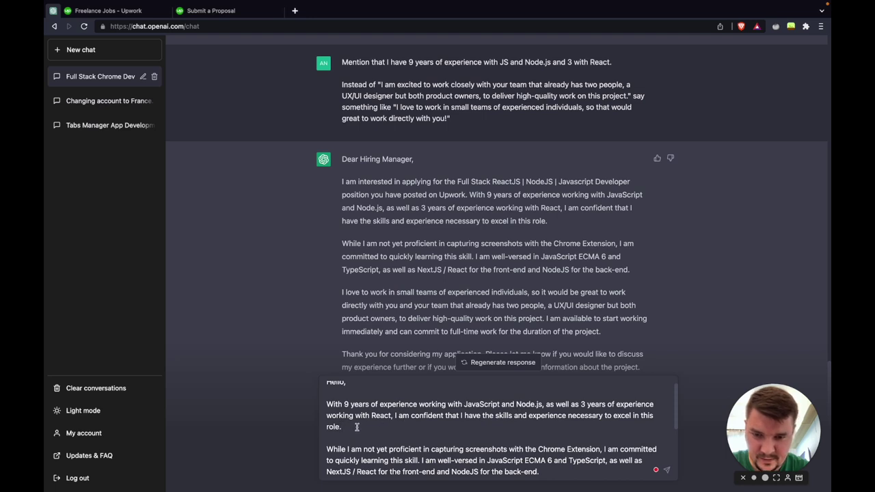
triple_click(334, 417)
key(super+a)
key(super+c)
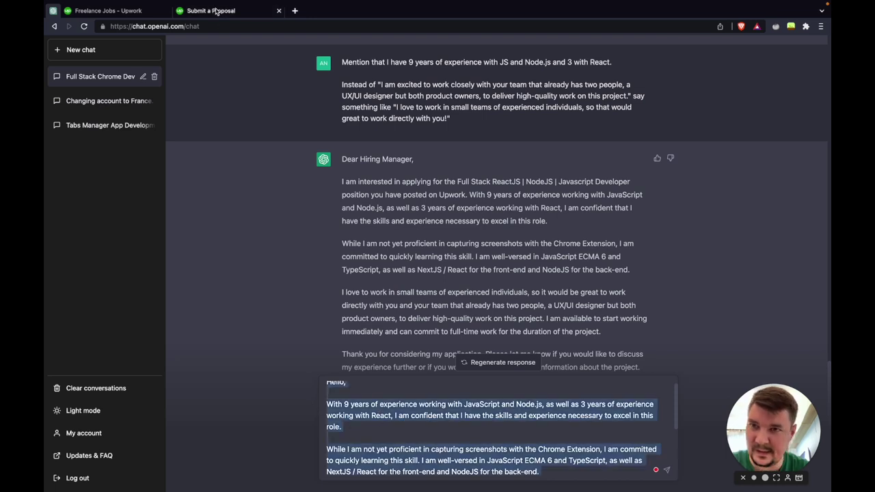
Paste the letter below "192" in the Upwork proposal's cover letter, leaving the recent experience answer empty
click(215, 10)
click(320, 207)
key(super+v)
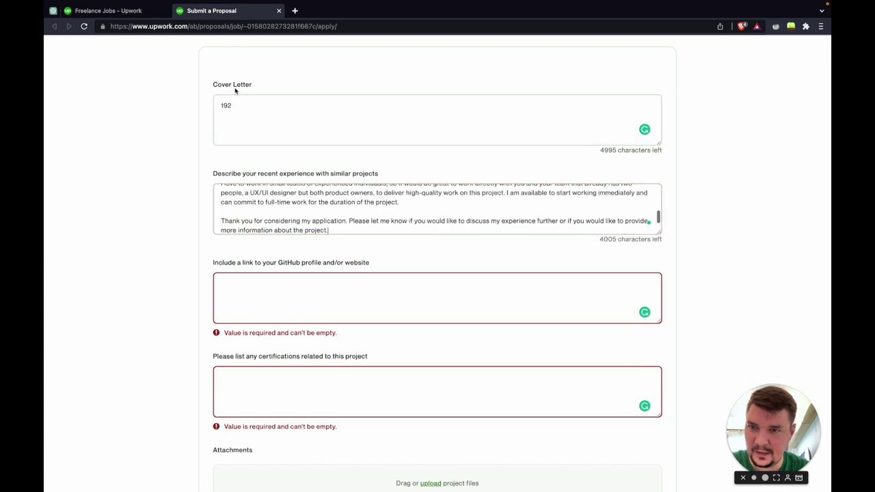
click(252, 129)
key(super+v)
click(313, 215)
key(super+a)
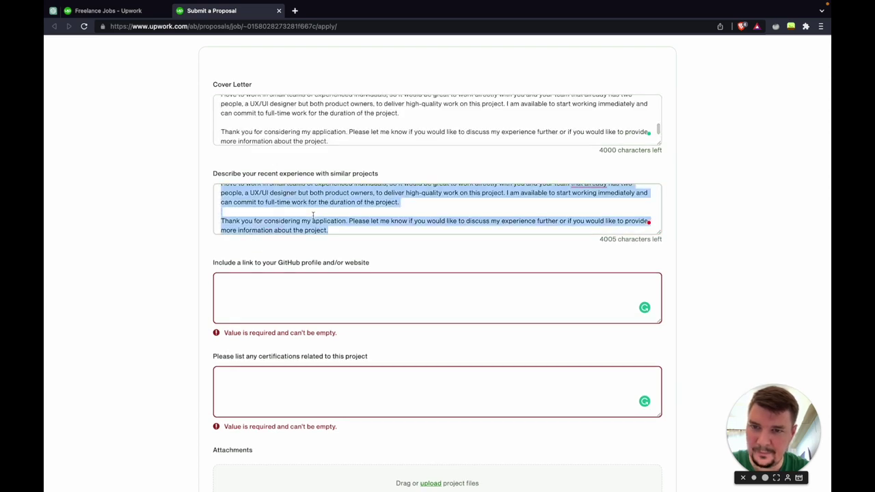
key(BackSpace)
Return to ChatGPT and copy only the paragraph about 9 years of JavaScript and Node.js and 3 years of React
click(130, 10)
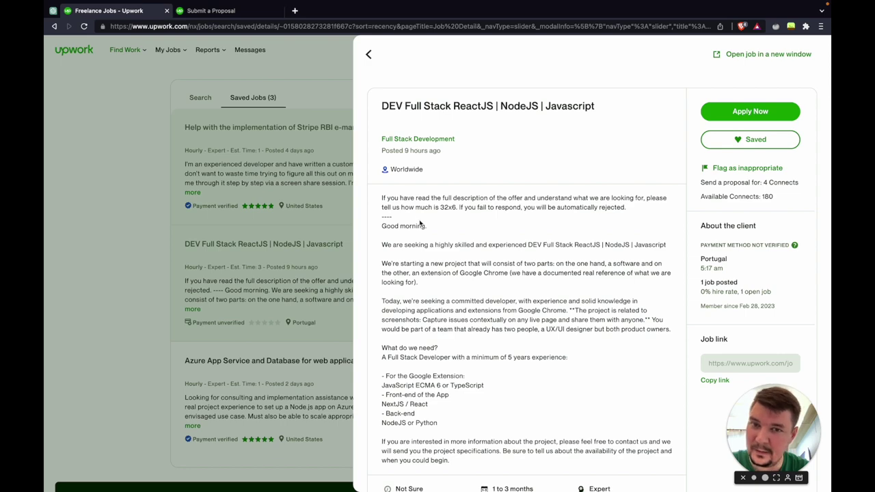
key(super+grave)
click(397, 403)
key(ctrl+a)
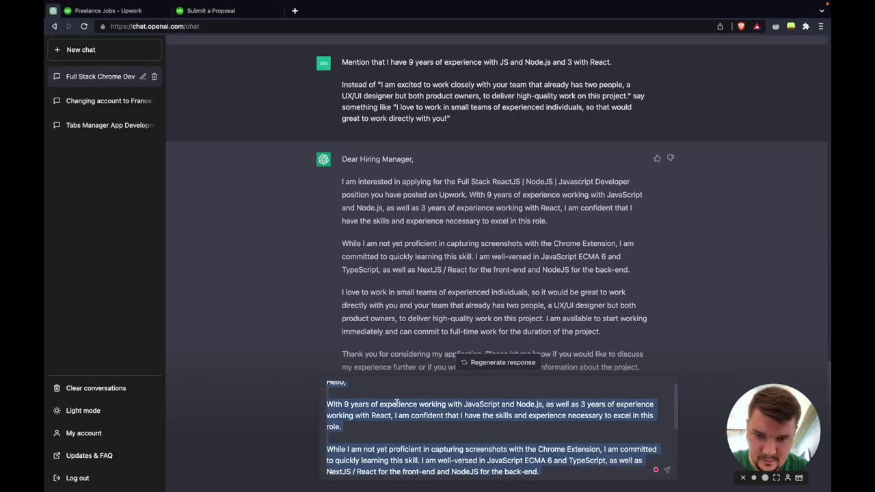
click(346, 436)
drag(351, 426, 298, 405)
key(ctrl+c)
Replace the draft with the prompt "rephrase this:" followed by the copied experience paragraph in quotes, and send it
key(ctrl+a)
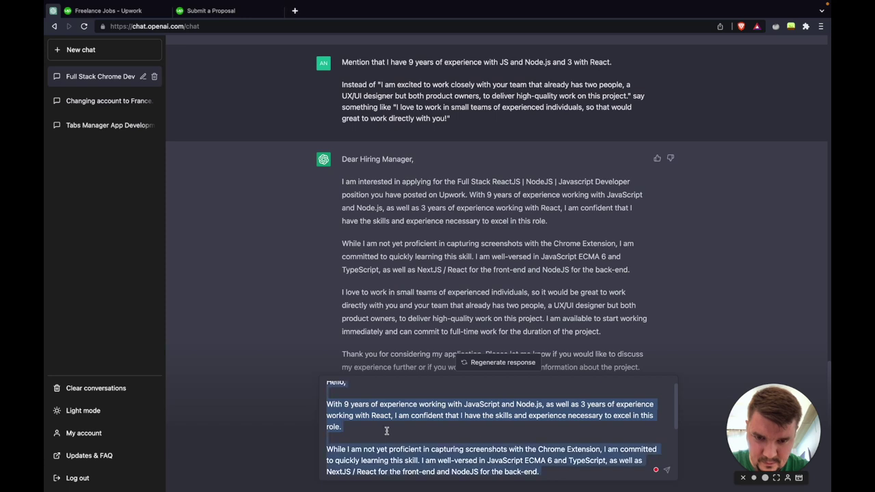
key(BackSpace)
text(rephrase)
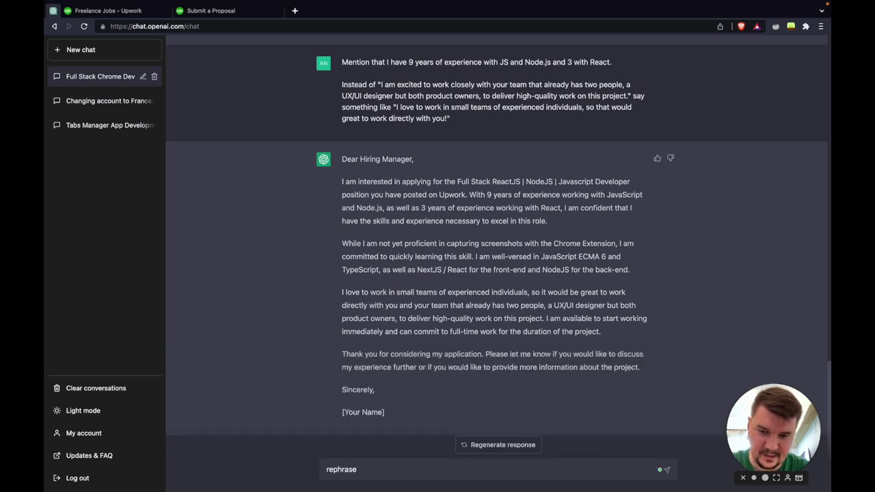
text( this)
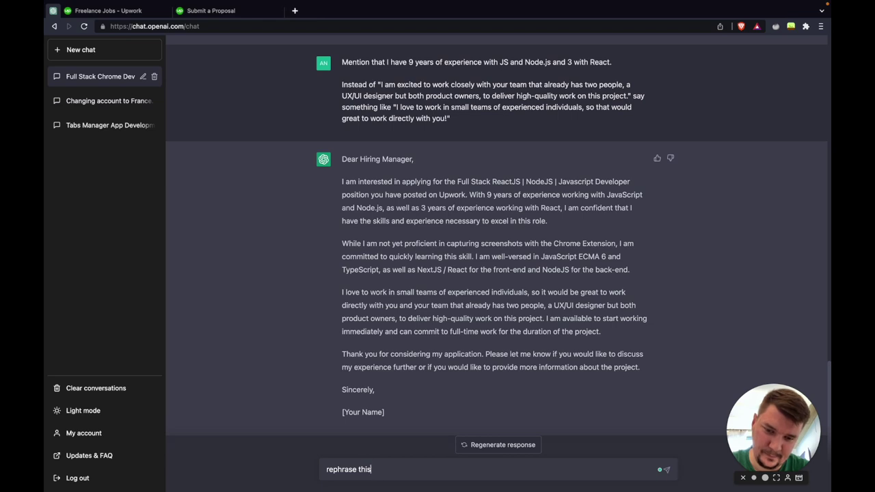
text(: ")
key(ctrl+v)
text(")
key(Return)
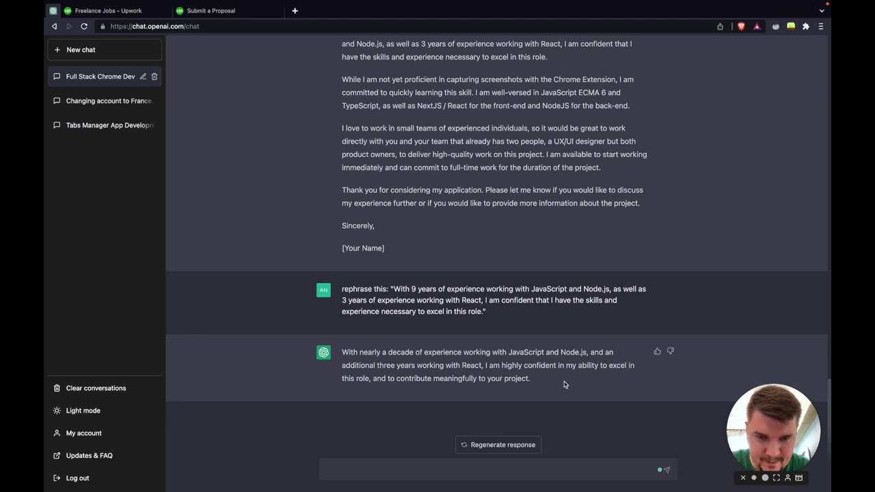
Send ChatGPT the follow-up prompt "make it less generic" for the rephrased experience paragraph
text(make )
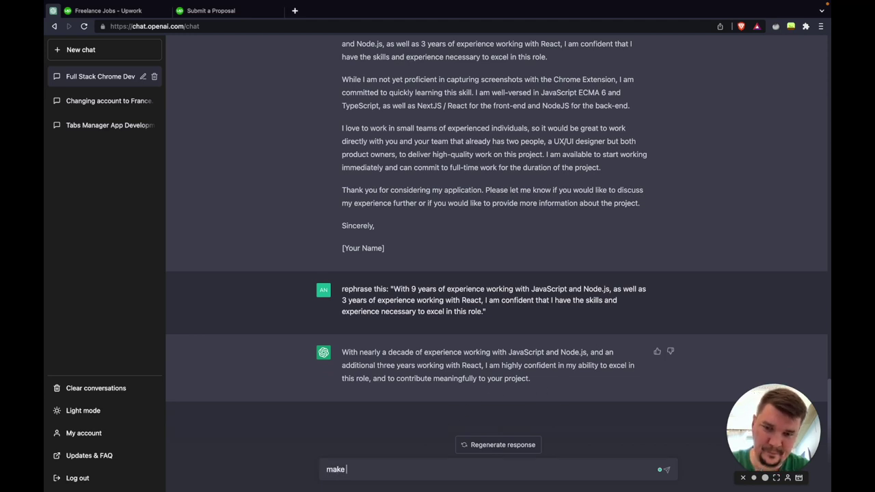
text(it less )
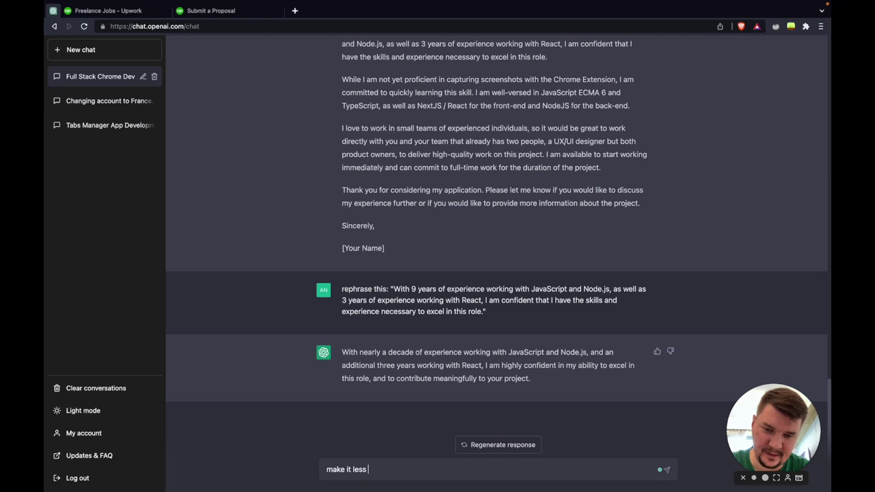
text(generic)
key(Return)
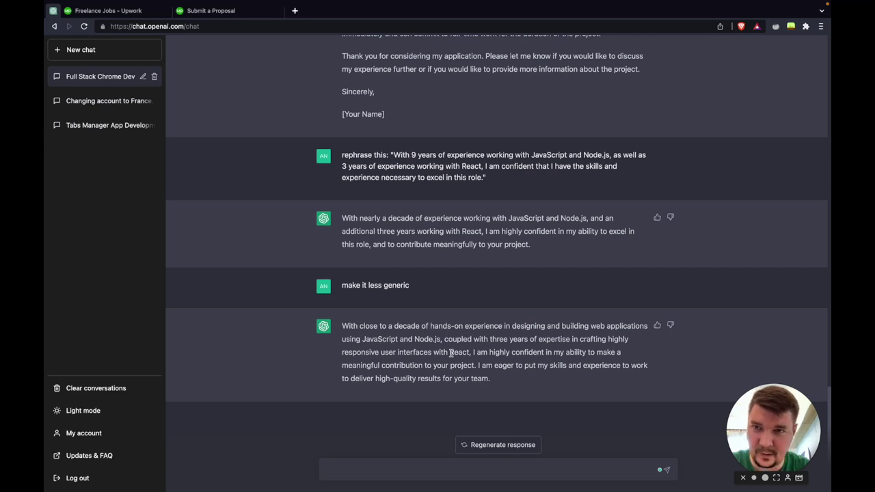
Ask for another version of the experience paragraph with the prompt "make it more friendly"
text(make it )
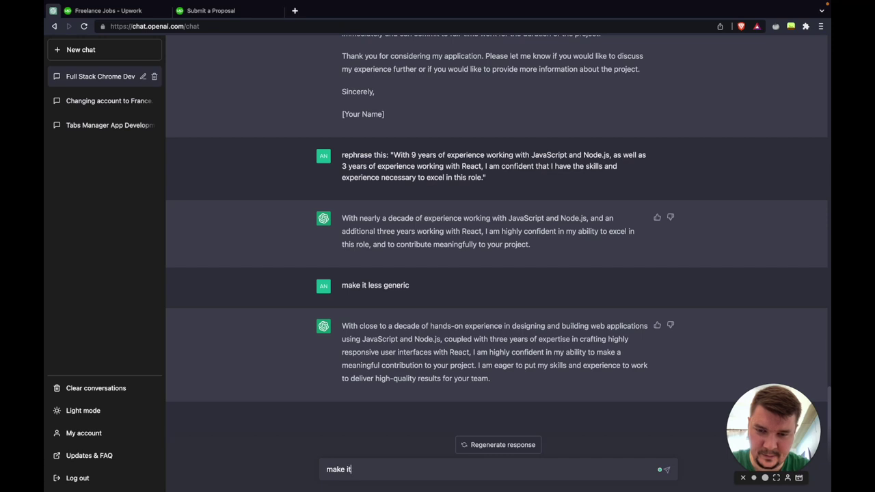
text(more friendly)
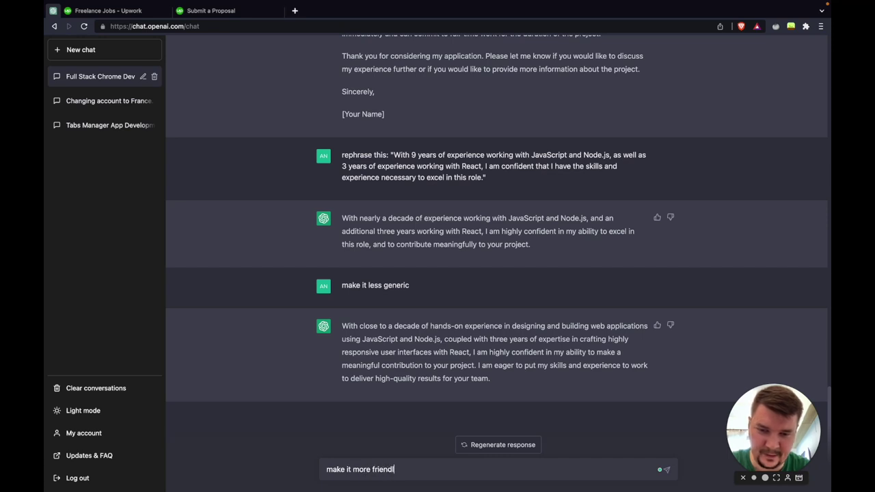
key(Return)
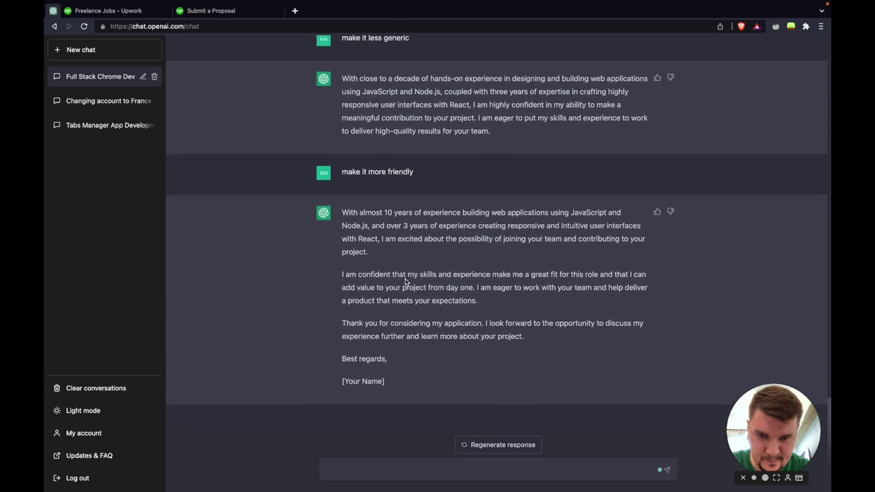
Compare the rephrased, less generic and more friendly versions with the experience paragraph in the full application letter
scroll(405, 281, up, 5)
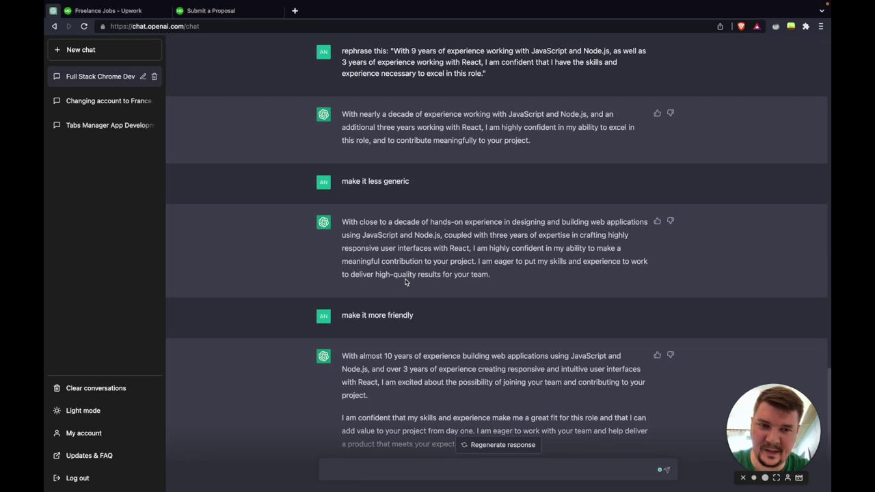
scroll(424, 220, up, 1)
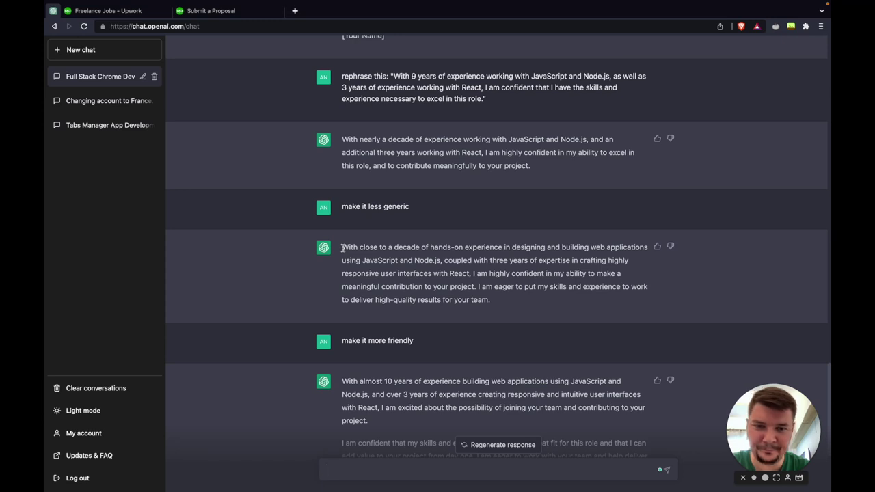
drag(341, 247, 497, 301)
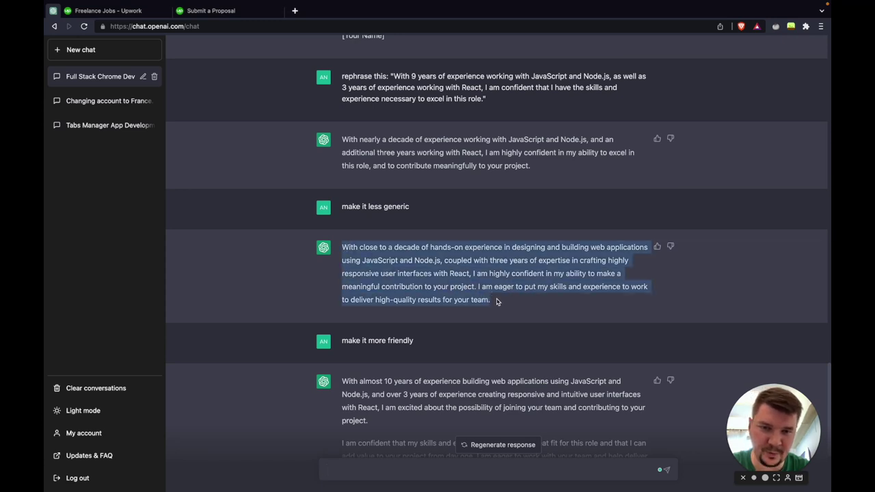
click(496, 302)
scroll(496, 302, up, 2)
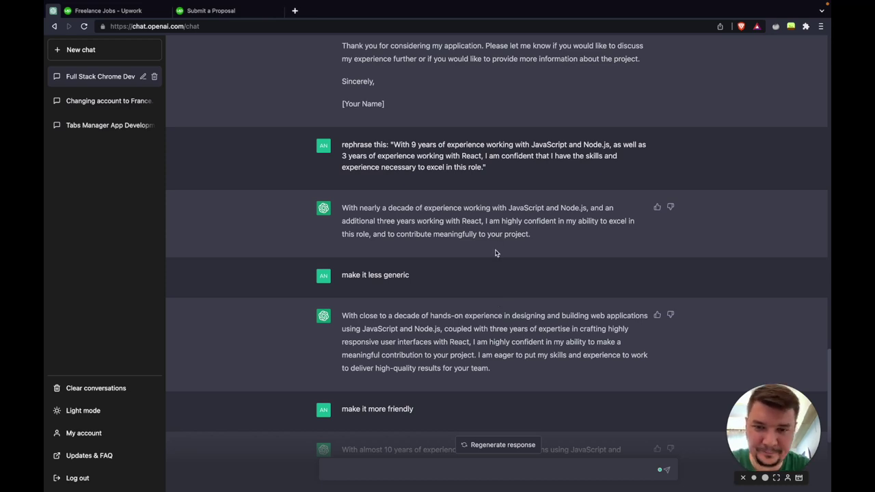
scroll(486, 307, down, 4)
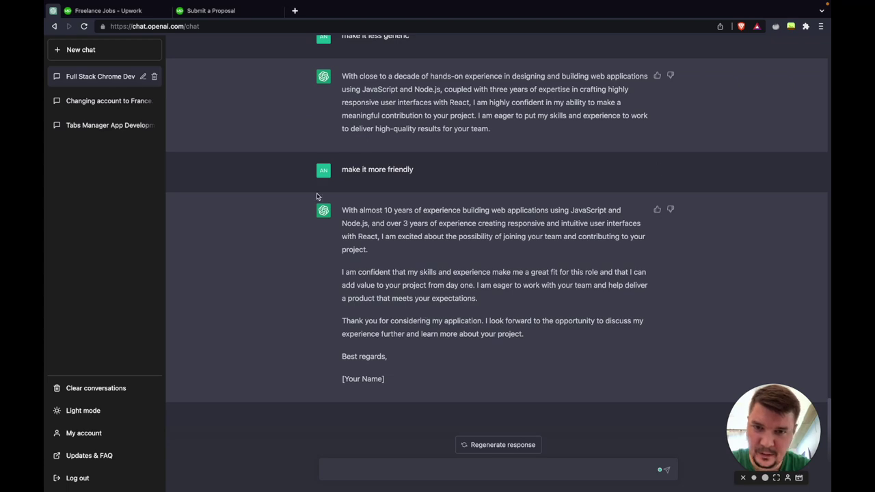
scroll(323, 188, up, 4)
scroll(323, 188, up, 4)
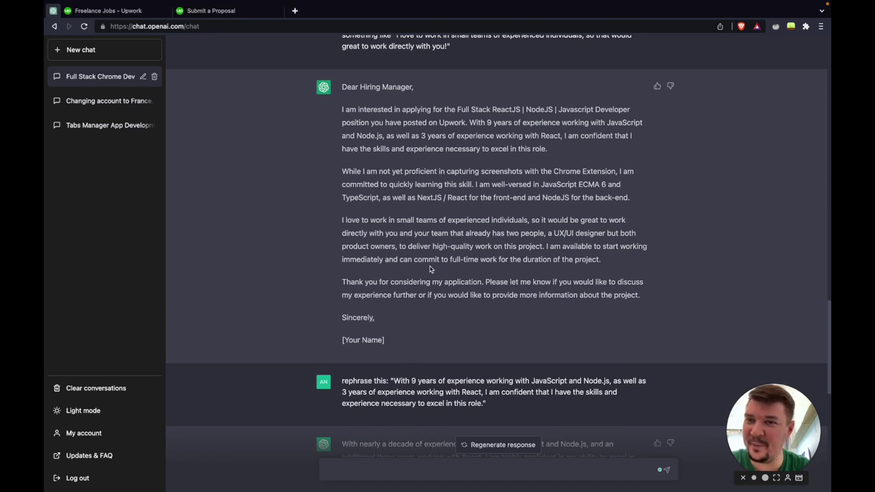
Switch to the Upwork proposal, enlarge the cover letter box to fit the whole letter, and review its first two paragraphs
key(ctrl+shift+Tab)
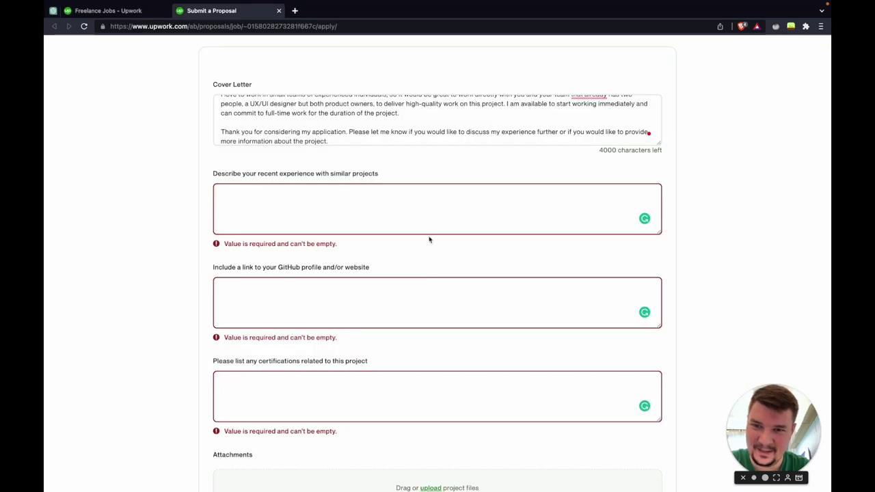
scroll(646, 130, up, 3)
drag(659, 144, 659, 349)
drag(412, 155, 204, 147)
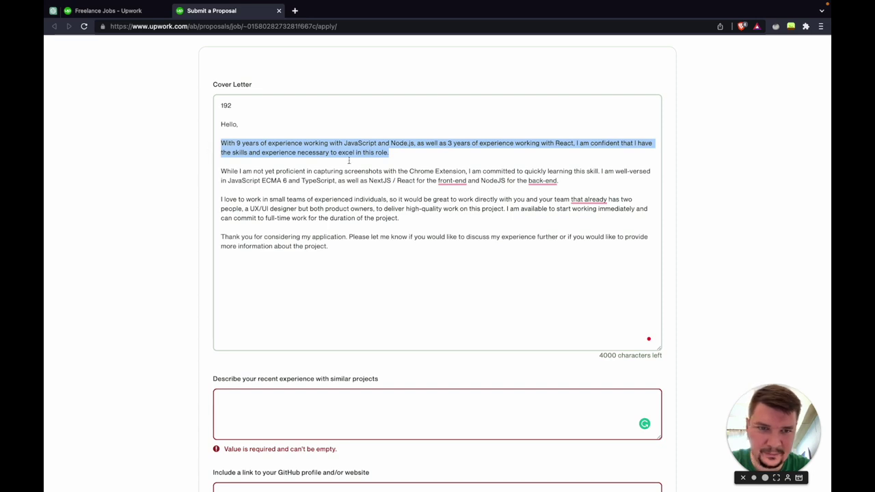
click(334, 181)
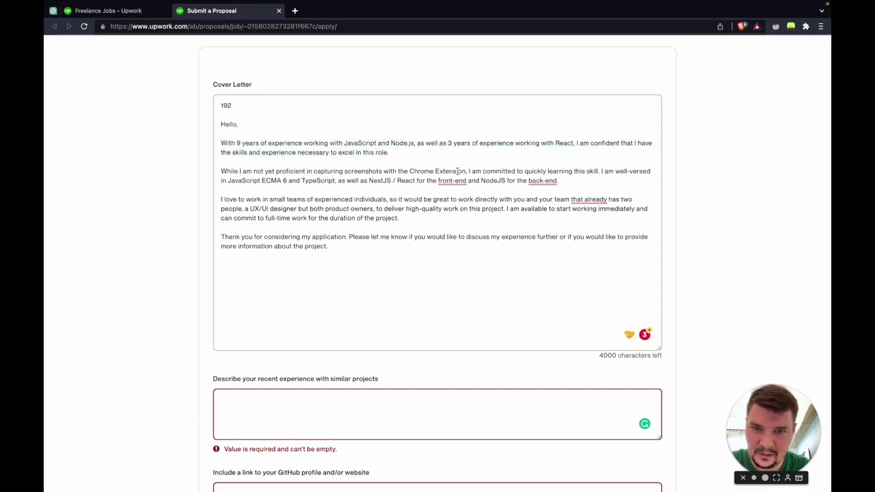
drag(276, 171, 444, 172)
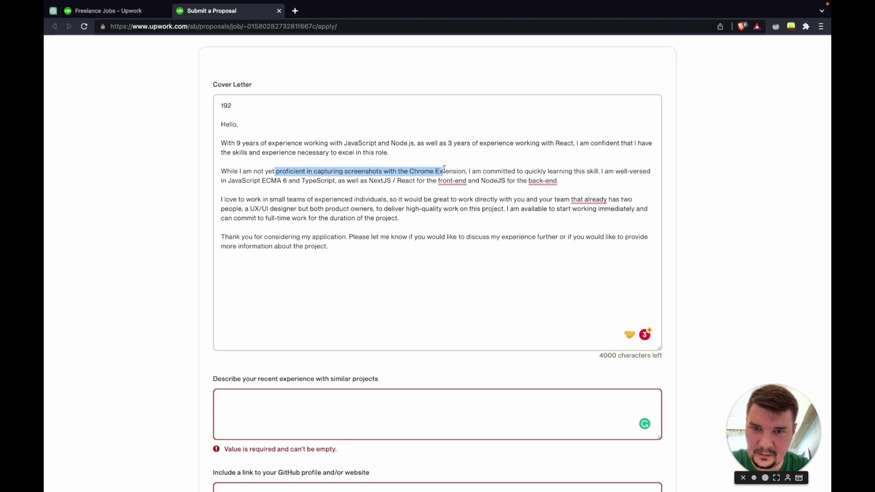
click(385, 153)
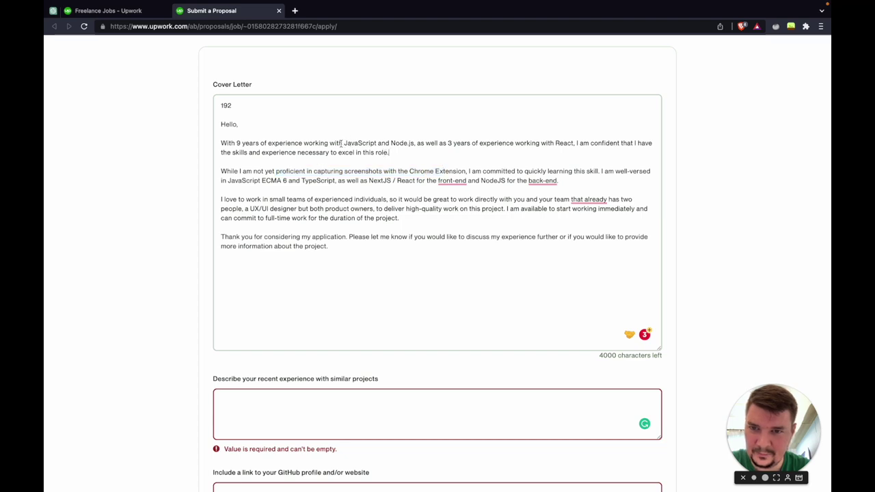
Reword the start of the cover letter's experience paragraph to "I worked with Chrome Extensions before and I have 9 years of experience"
click(221, 143)
text(I worked wi)
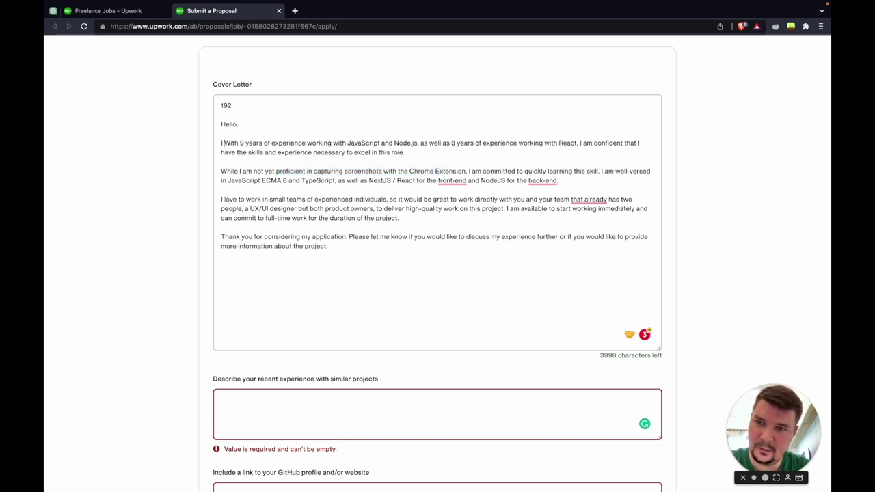
text(th)
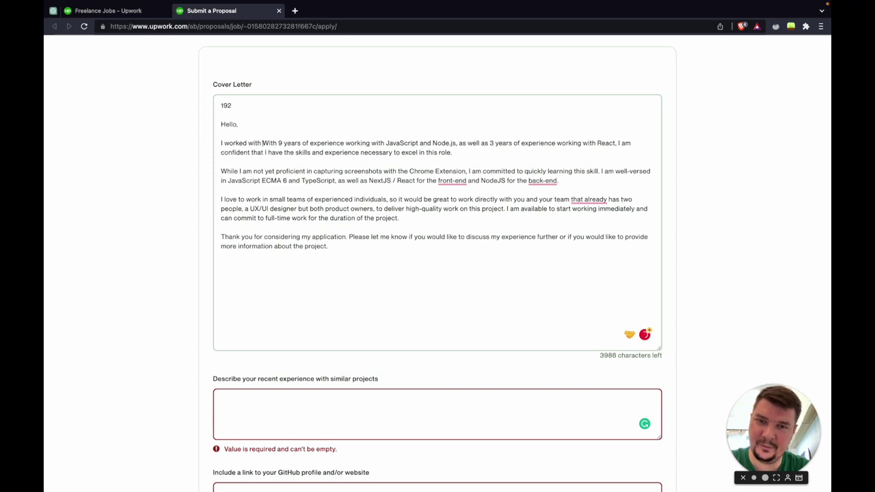
drag(409, 172, 462, 168)
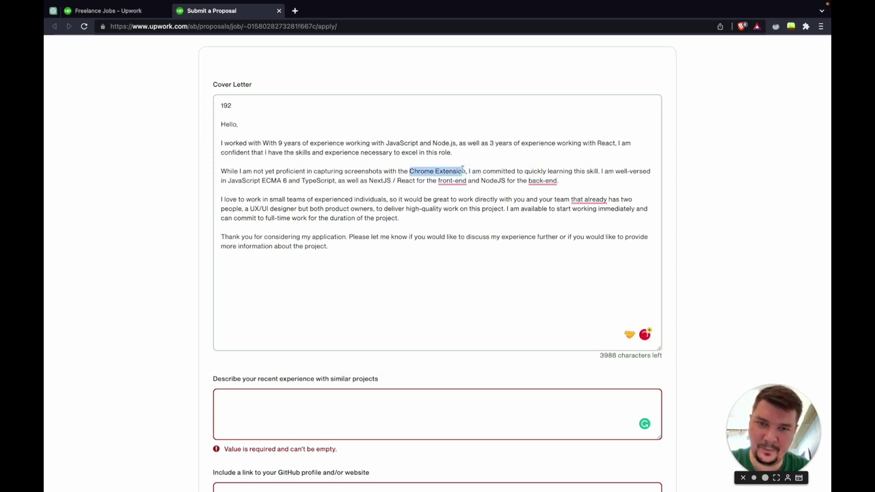
click(263, 143)
text(Chrome Extension)
text(s before )
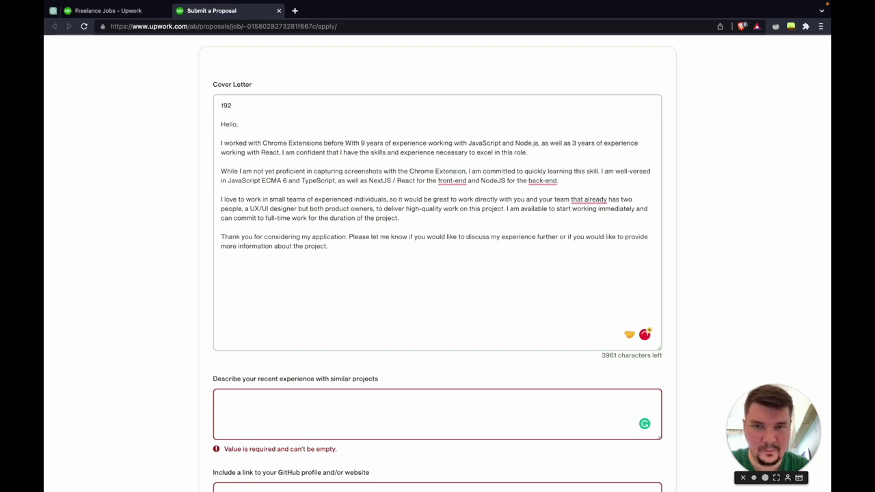
text(and I have)
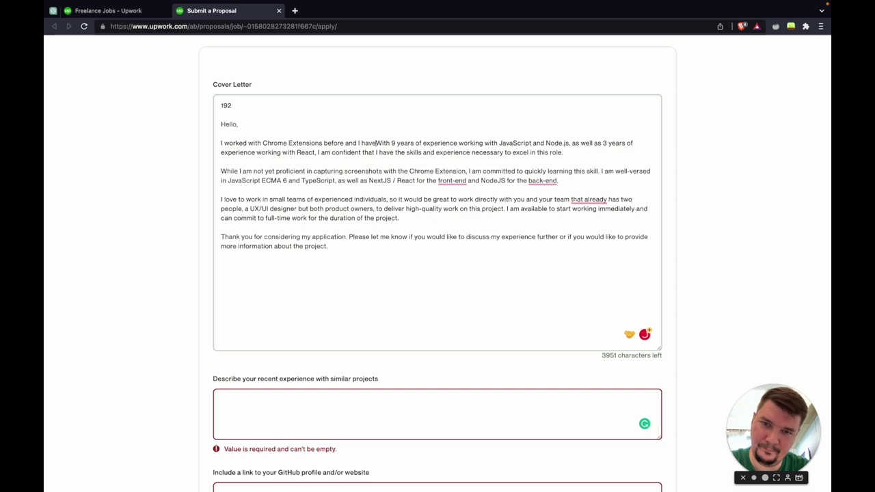
key(Delete)
key(Delete)
key(Delete)
key(Delete)
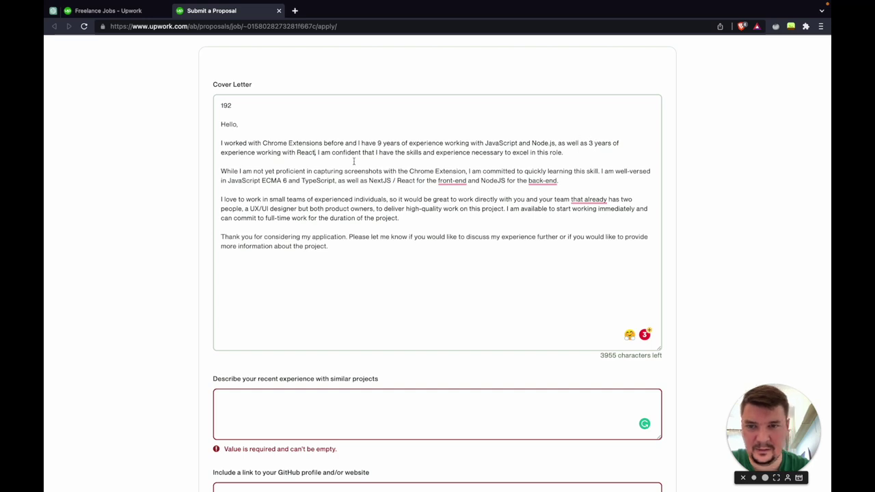
Add "/Angular/Vue/Svelte" directly after "React" in the cover letter's experience paragraph
click(315, 152)
text(/Angular/Vue)
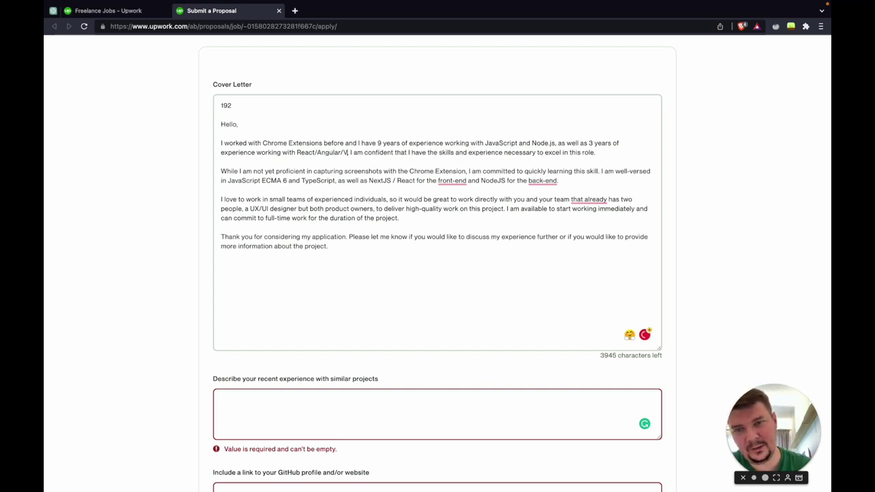
text(/Svelt)
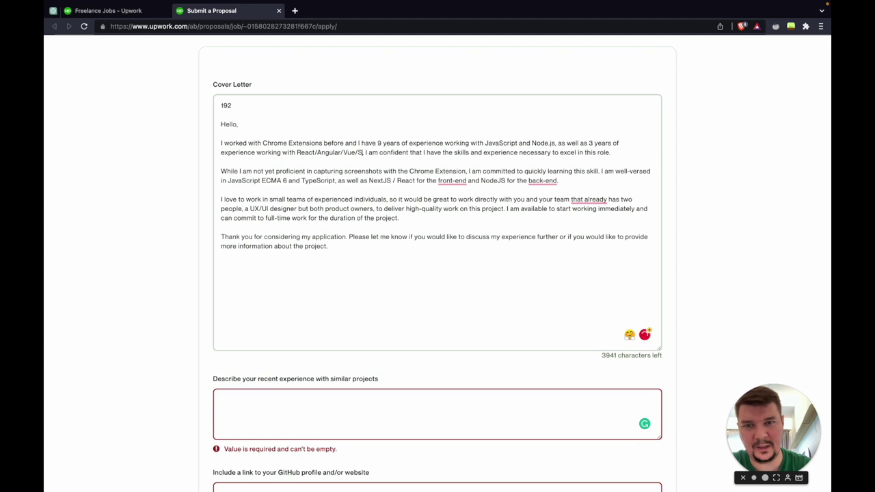
text(e)
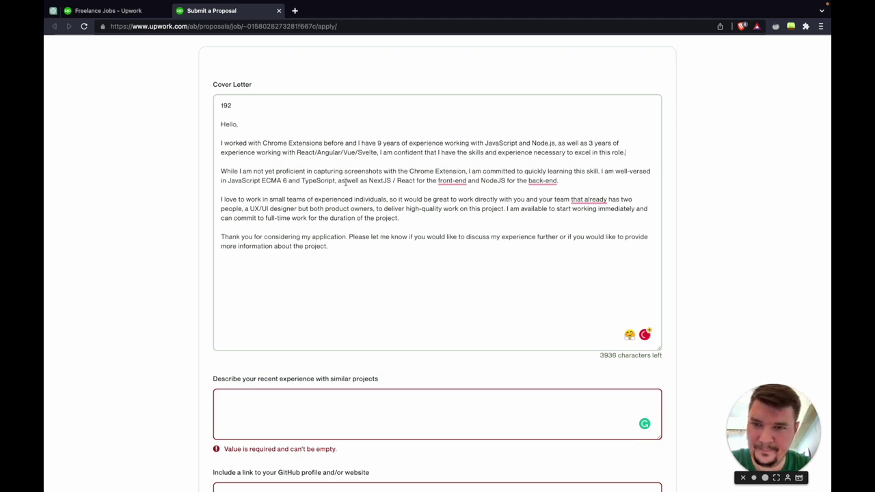
key(End)
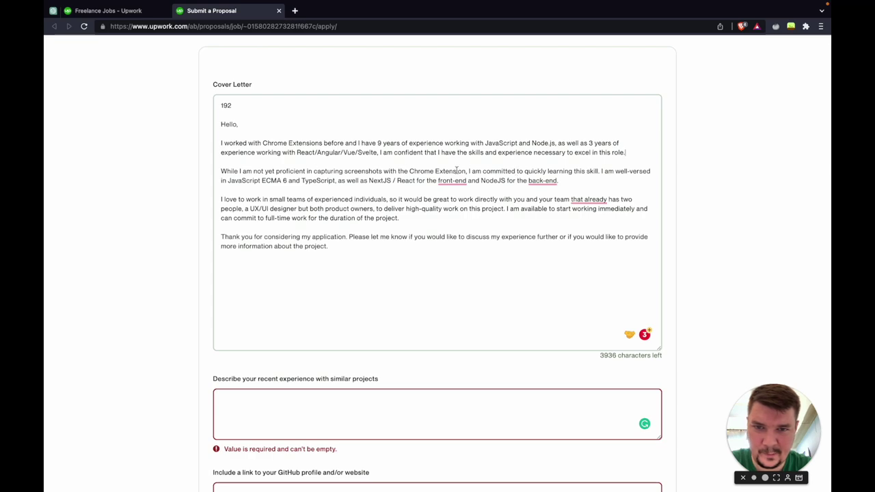
Check the job details for the required frameworks and remove "/Angular/Vue/Svelte" after "React" from the cover letter
drag(378, 153, 322, 153)
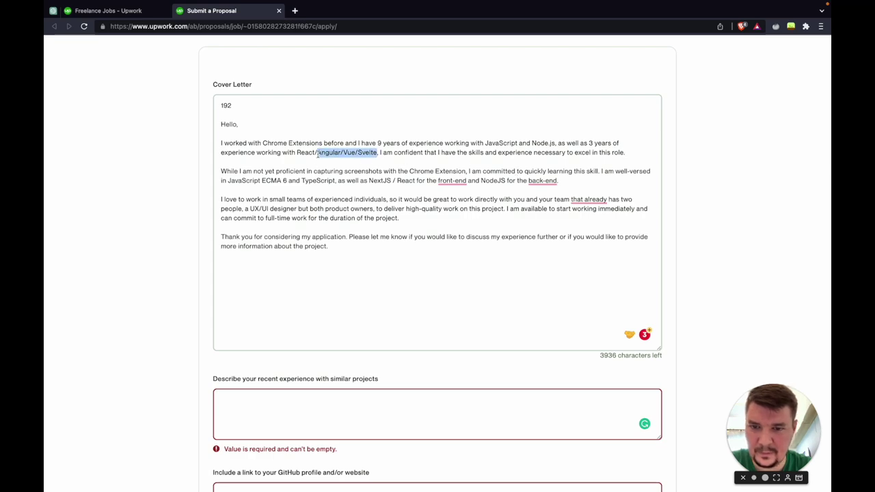
scroll(323, 154, up, 15)
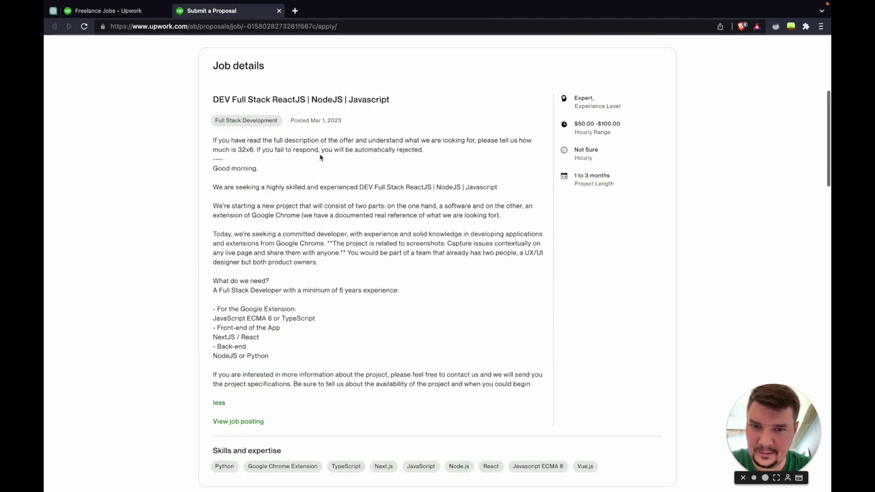
scroll(375, 341, down, 4)
scroll(375, 341, down, 4)
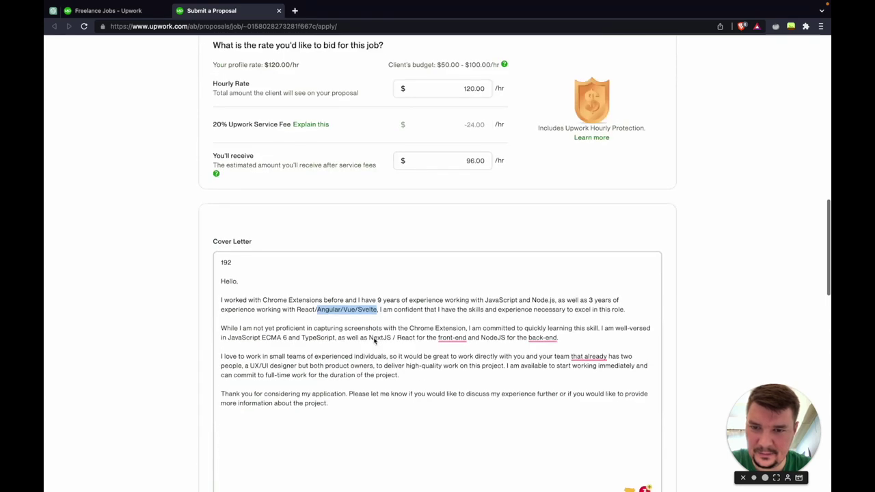
key(BackSpace)
key(BackSpace)
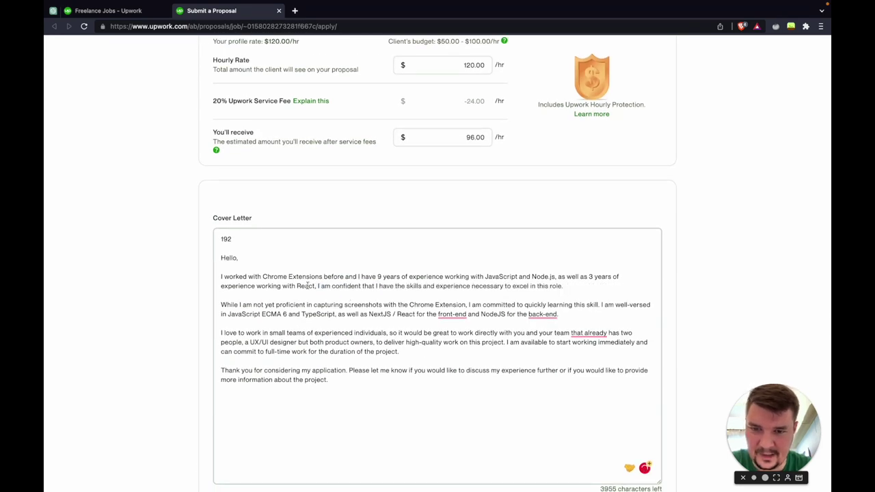
Try Grammarly's "front end" spelling correction in the cover letter's second paragraph, check the "back end" suggestion, and undo the correction
scroll(309, 388, down, 1)
scroll(309, 388, down, 1)
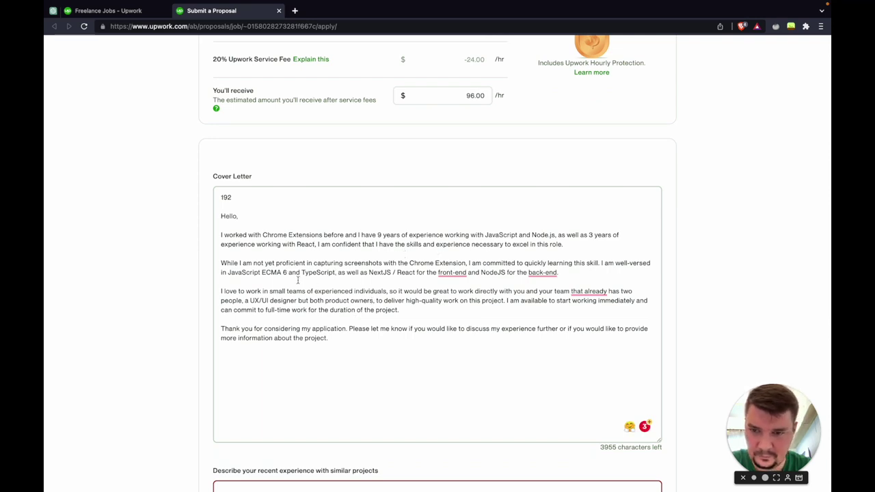
mouse_move(455, 272)
click(453, 297)
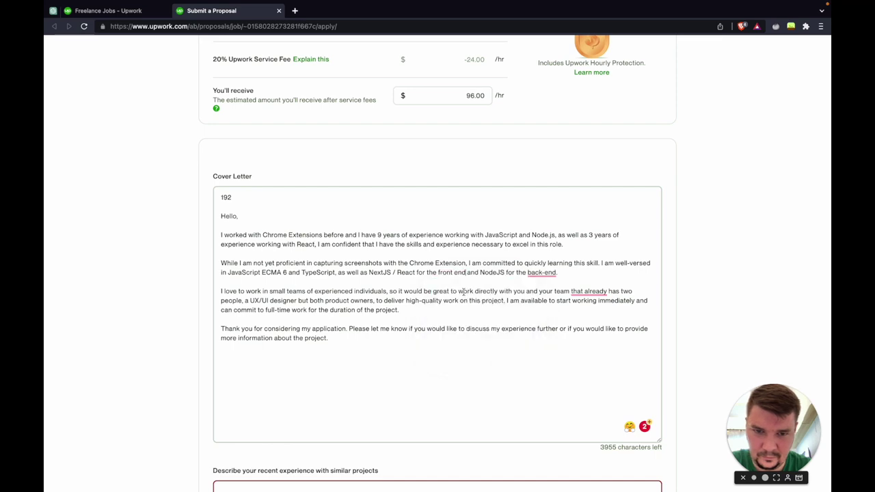
mouse_move(540, 272)
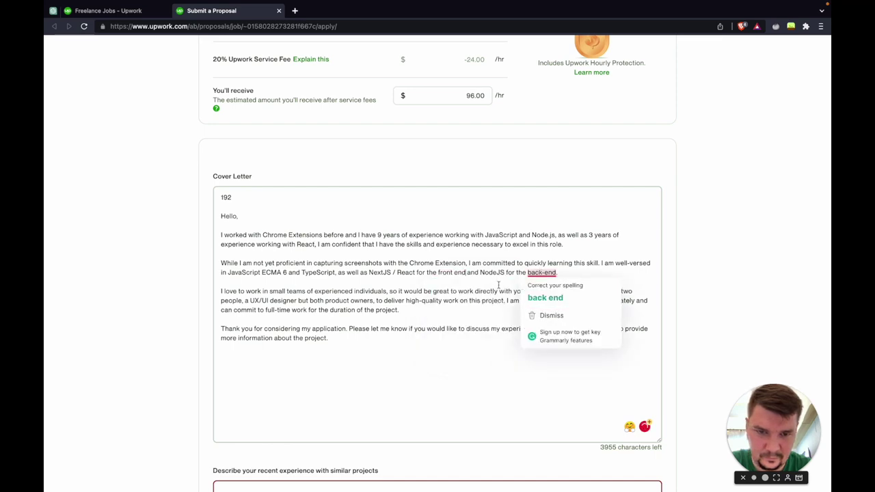
click(465, 282)
key(ctrl+z)
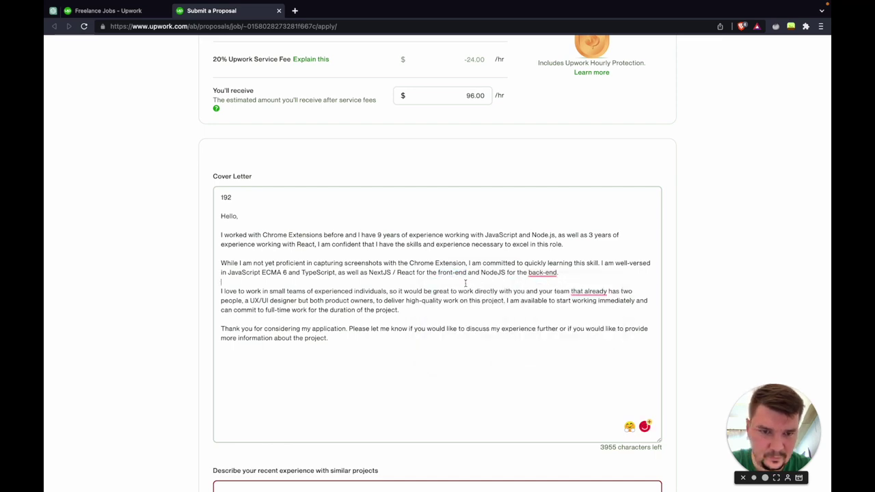
Close the cover letter with a separate sign-off reading "Best regards," followed by the applicant's first name on the next line
scroll(440, 332, down, 1)
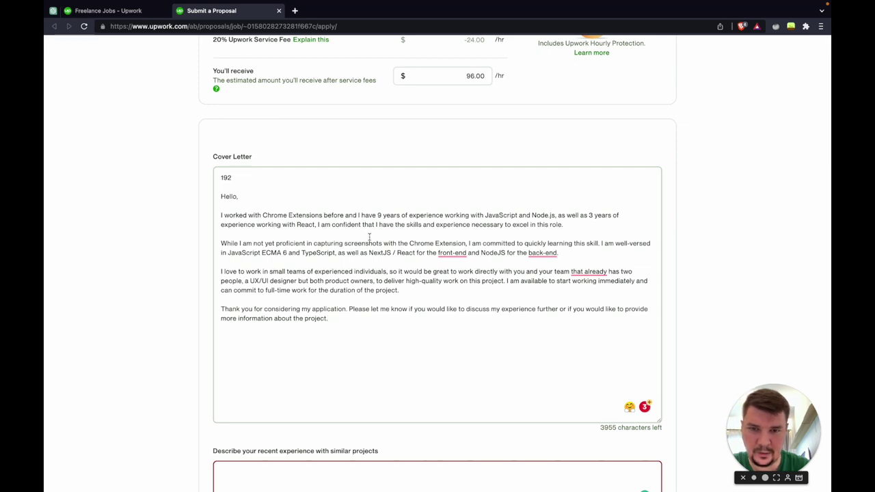
scroll(346, 341, down, 1)
key(Return)
key(Return)
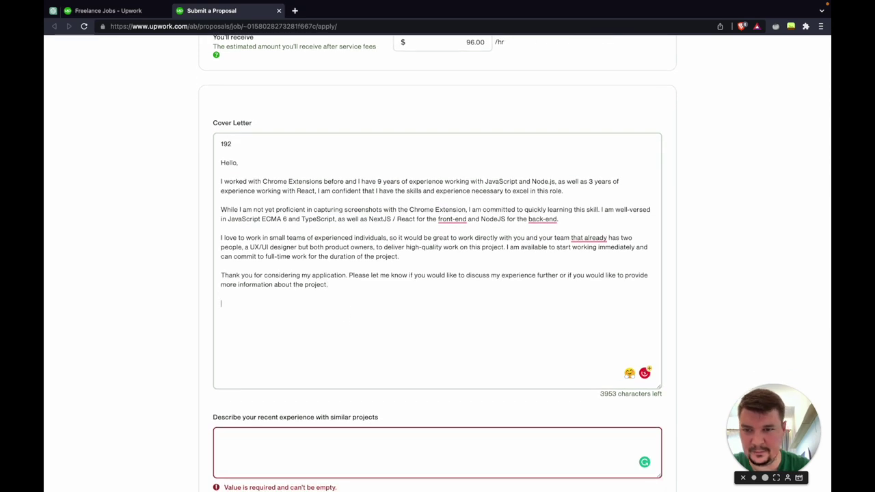
text(Best regards,)
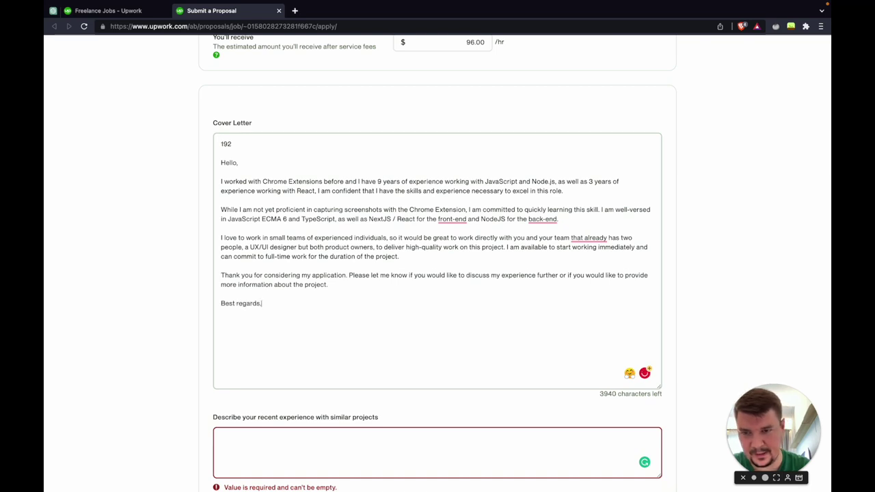
key(Return)
text(Anton)
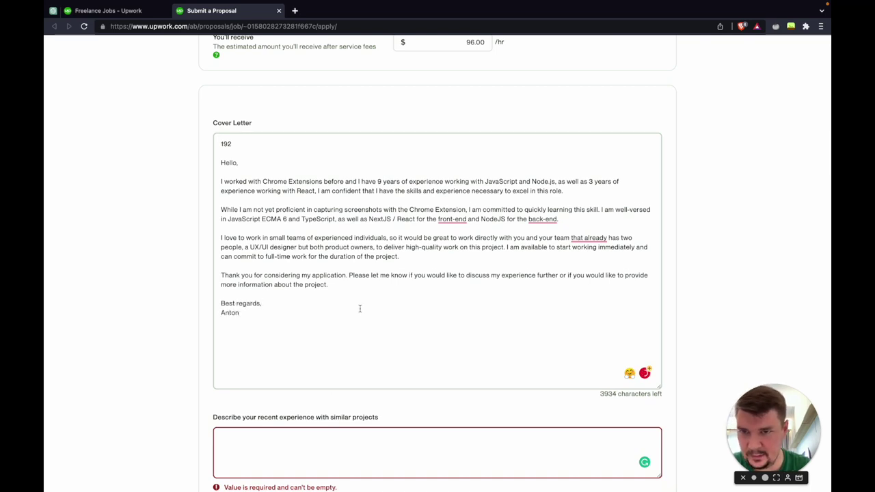
Review the unanswered proposal questions on recent similar projects, the GitHub profile or website link, and related certifications
scroll(283, 326, down, 2)
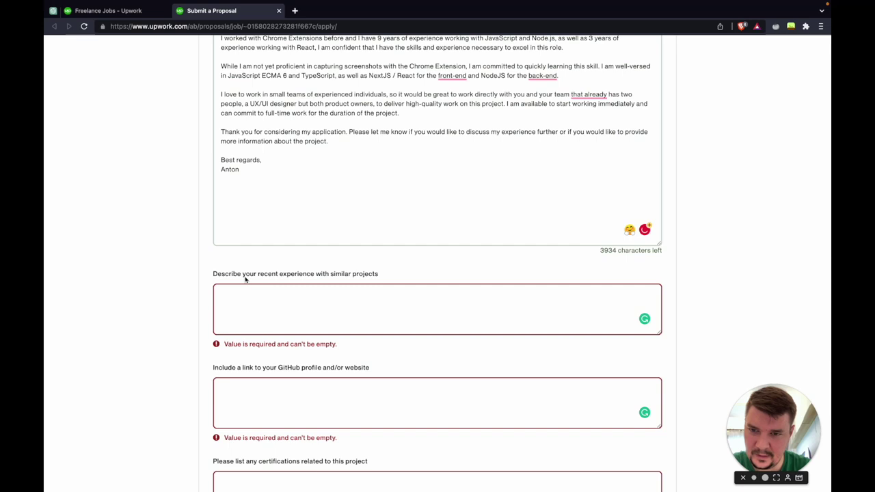
drag(246, 279, 390, 277)
click(416, 278)
click(393, 304)
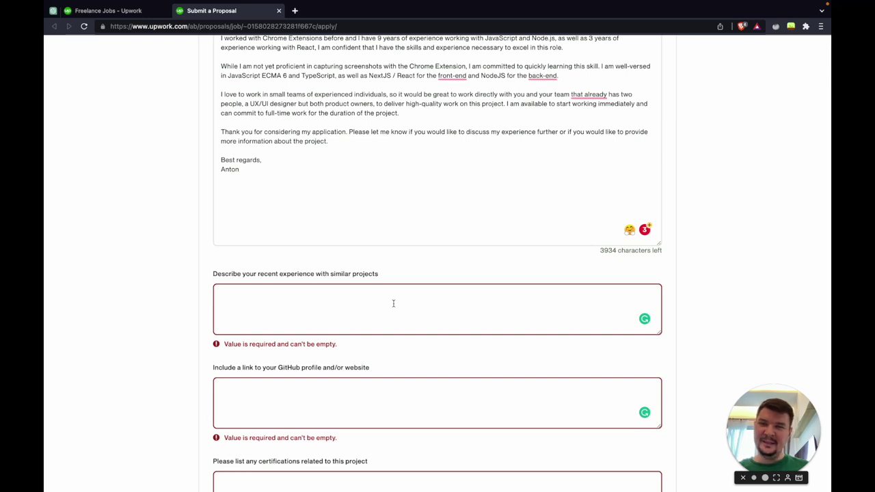
scroll(393, 304, down, 3)
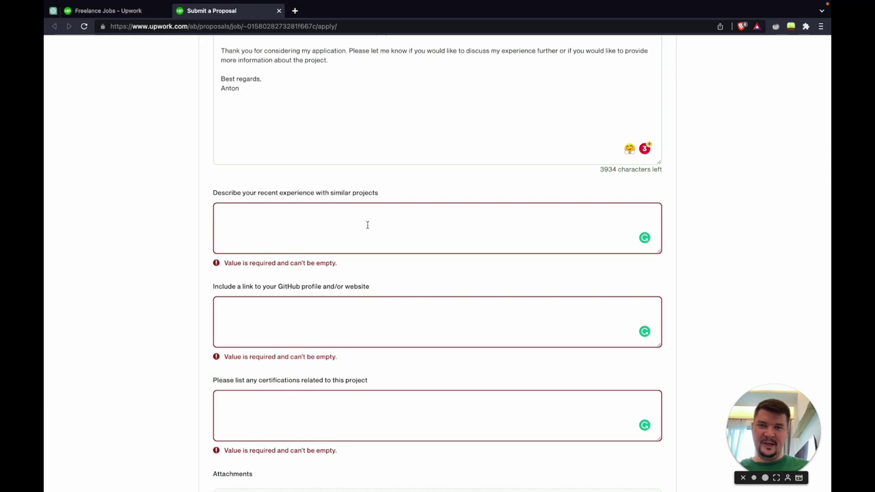
scroll(346, 299, down, 1)
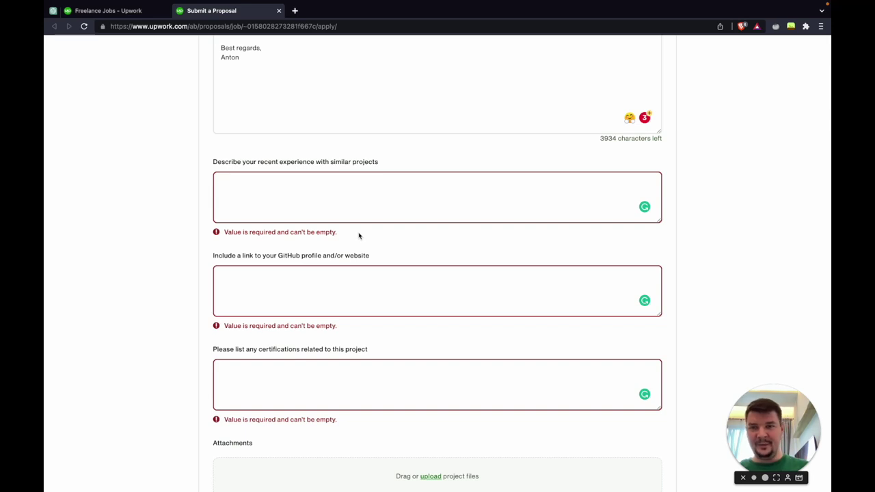
scroll(359, 236, down, 2)
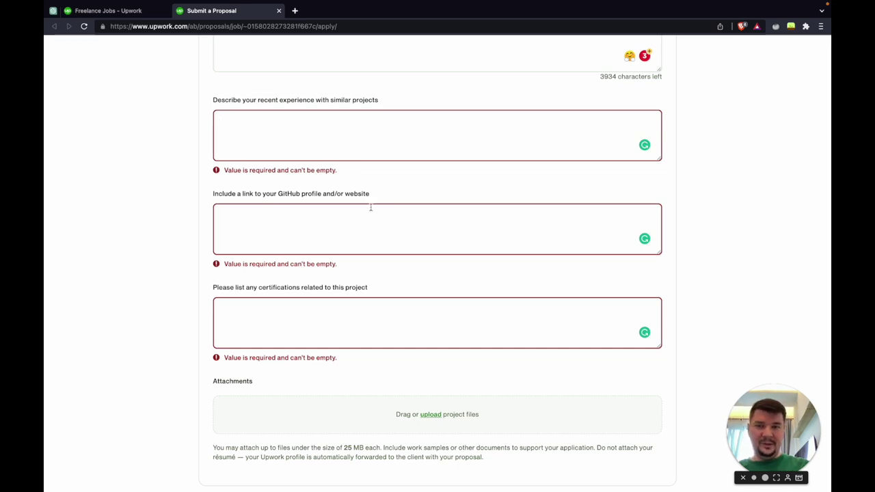
scroll(336, 320, down, 2)
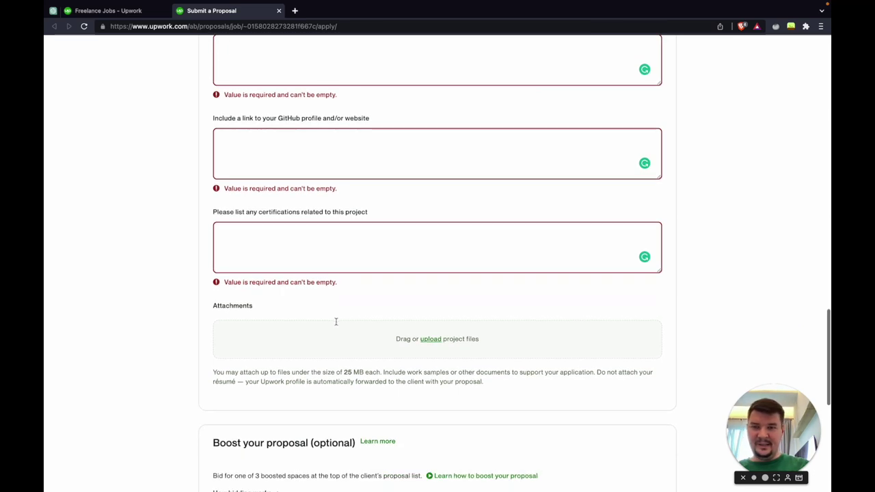
click(306, 239)
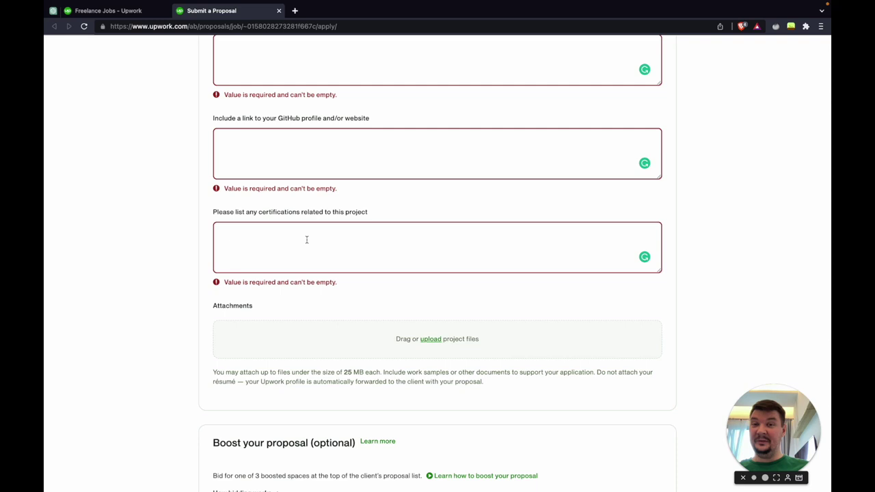
Examine the attachments and proposal boost sections, and look back over the questions, cover letter, rate terms and job details
scroll(340, 293, down, 3)
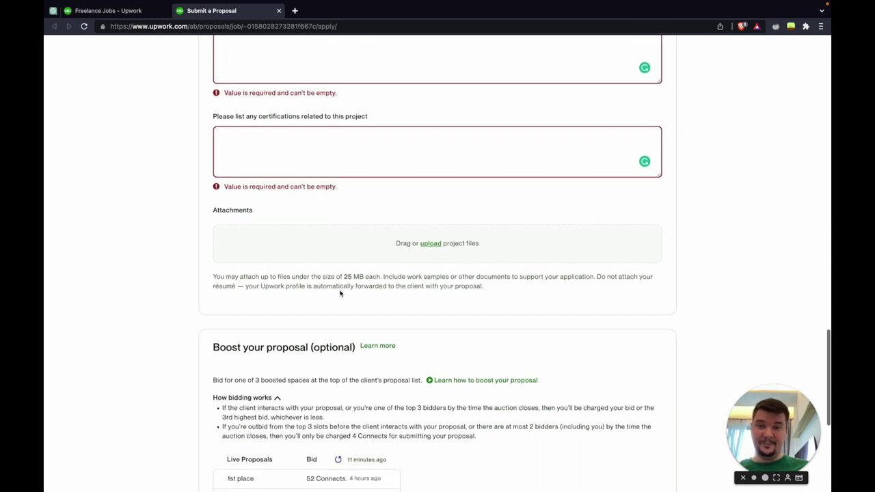
scroll(340, 293, down, 5)
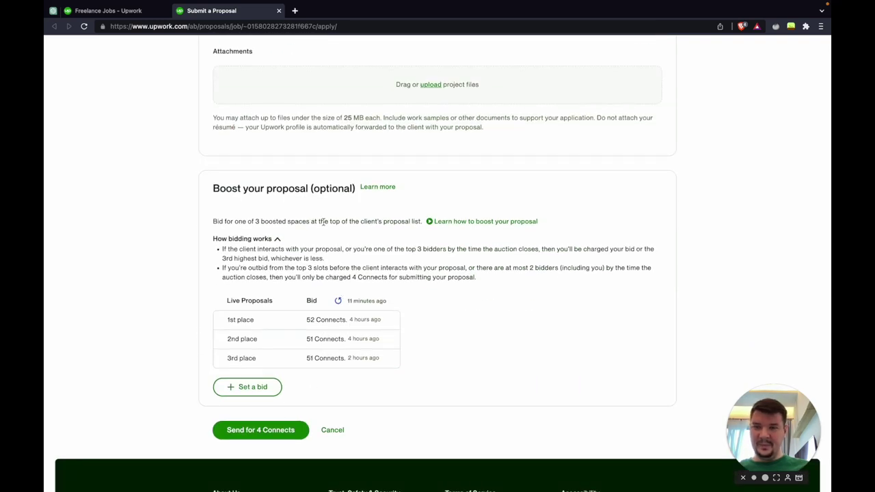
scroll(321, 221, up, 10)
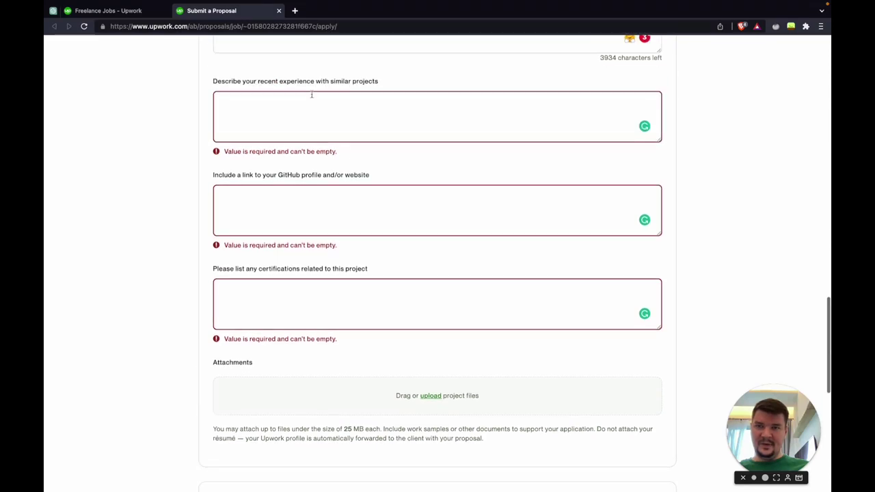
scroll(312, 248, down, 10)
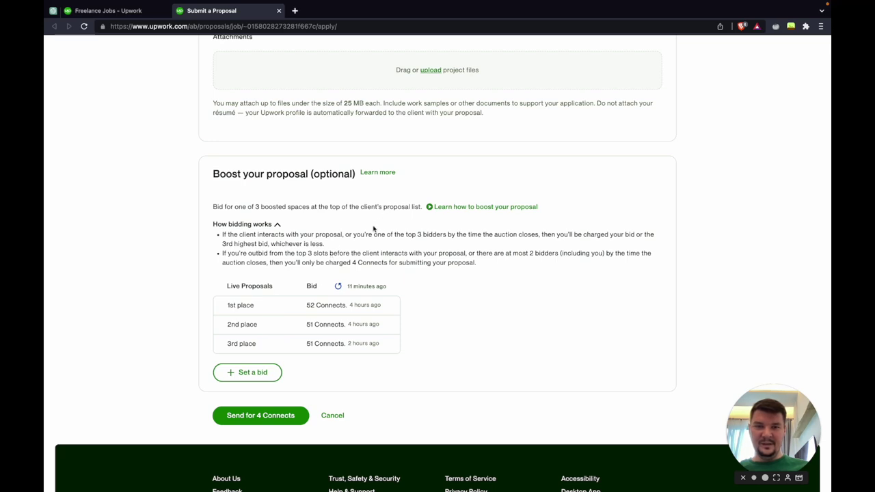
scroll(373, 229, up, 10)
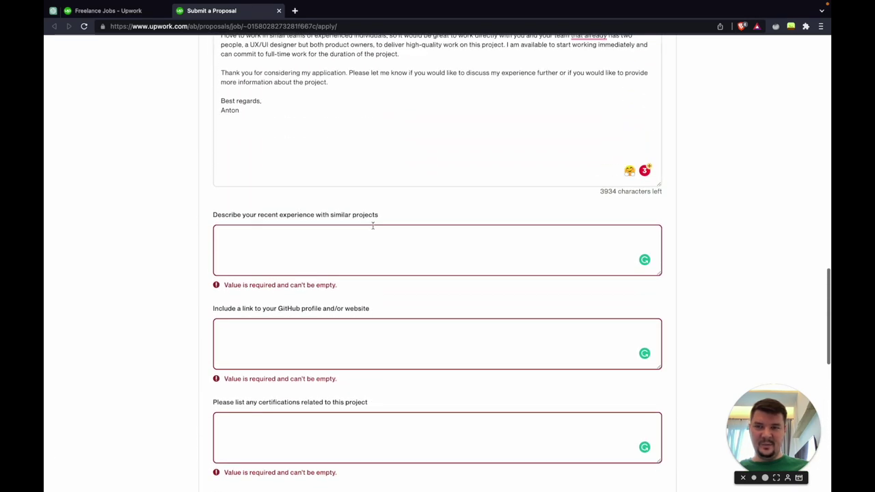
scroll(373, 225, up, 8)
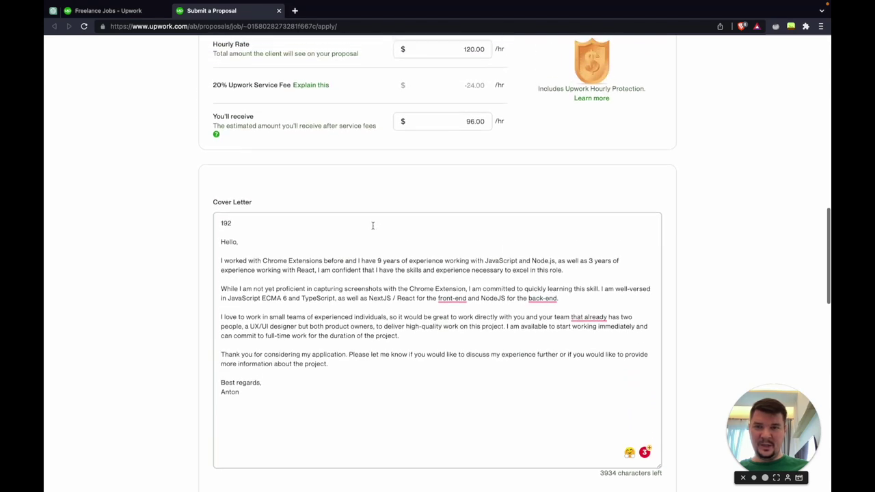
scroll(373, 226, up, 10)
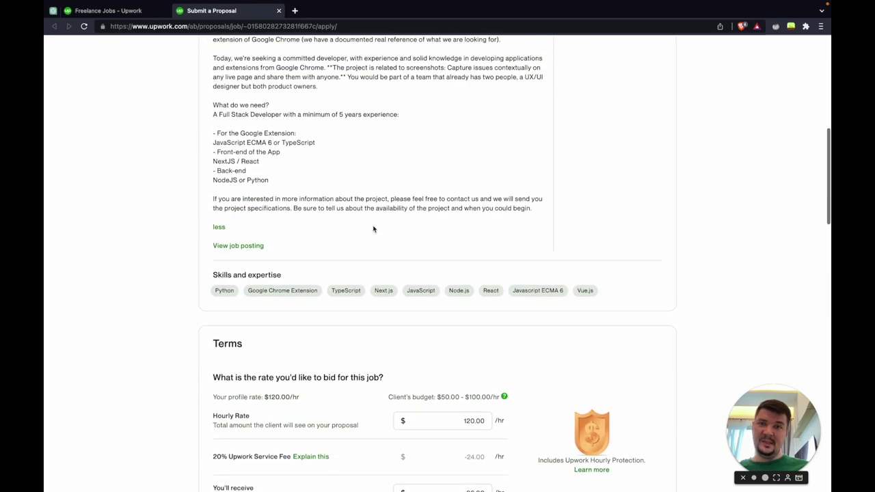
click(764, 480)
drag(591, 469, 426, 322)
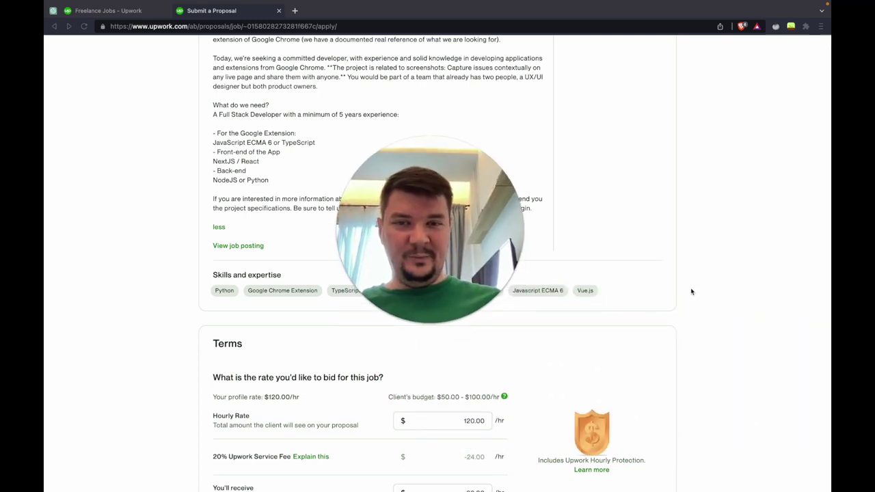